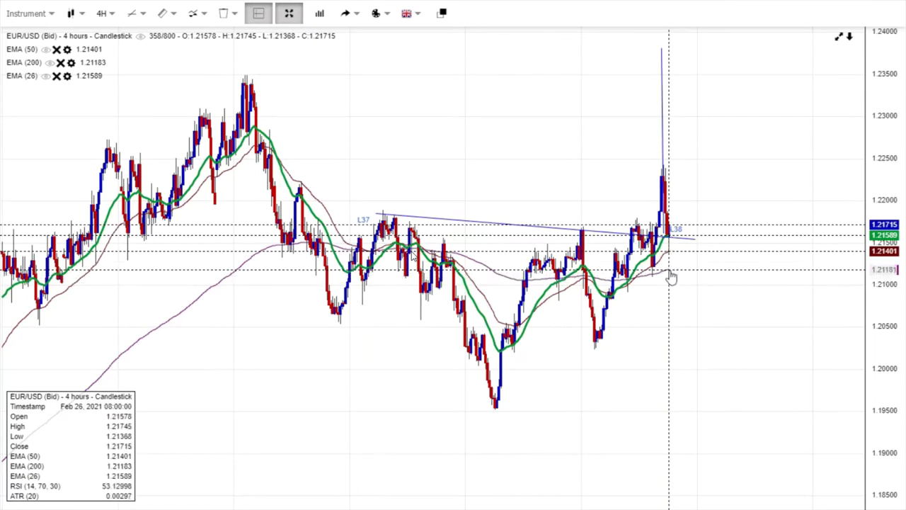
Step: Examine the latest candles on the EUR/USD 4-hour chart against the descending trendline and the moving averages
click(616, 234)
scroll(697, 201, up, 3)
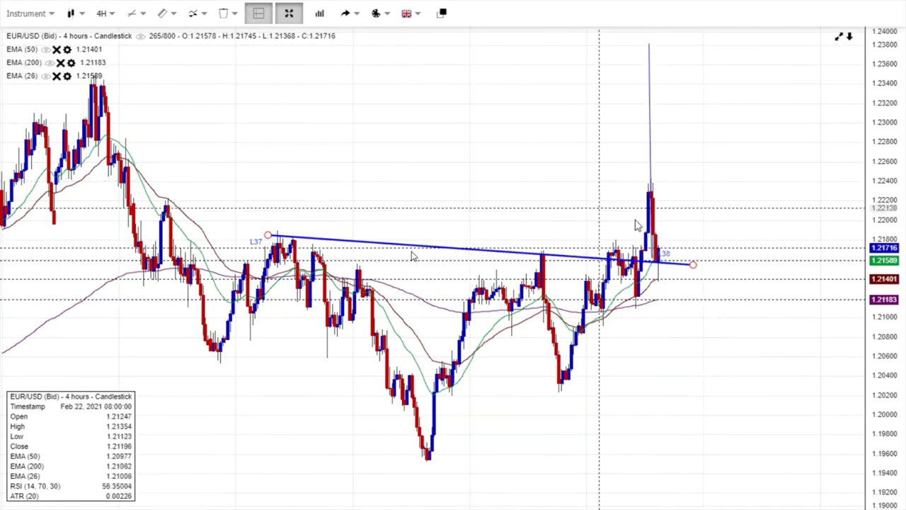
scroll(674, 169, up, 1)
scroll(676, 169, down, 2)
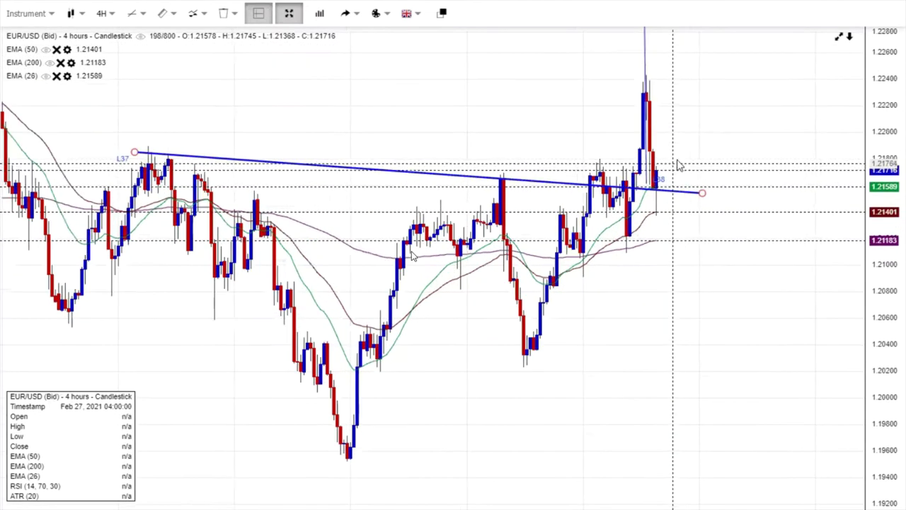
scroll(680, 138, up, 1)
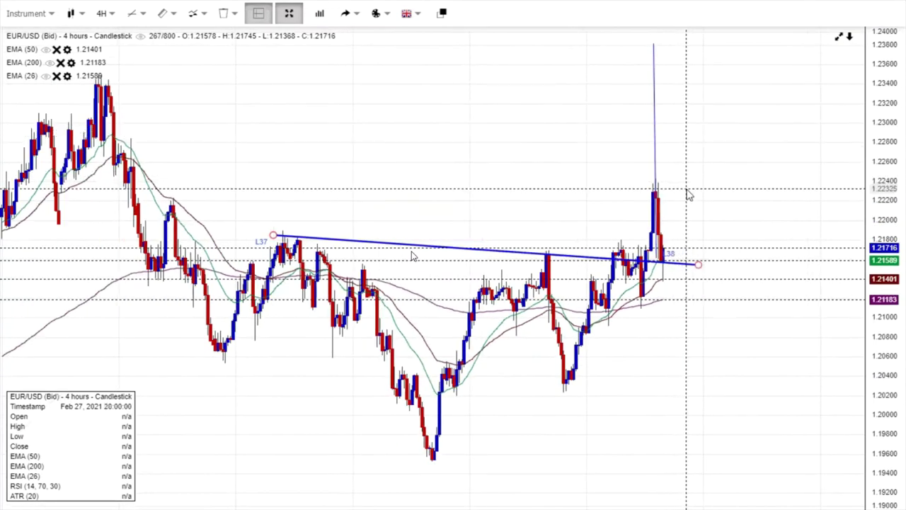
scroll(509, 100, down, 2)
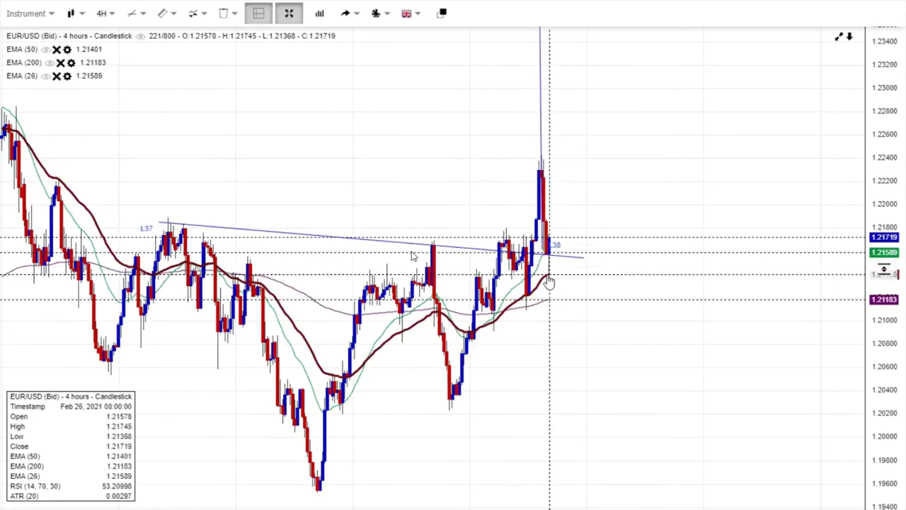
click(543, 256)
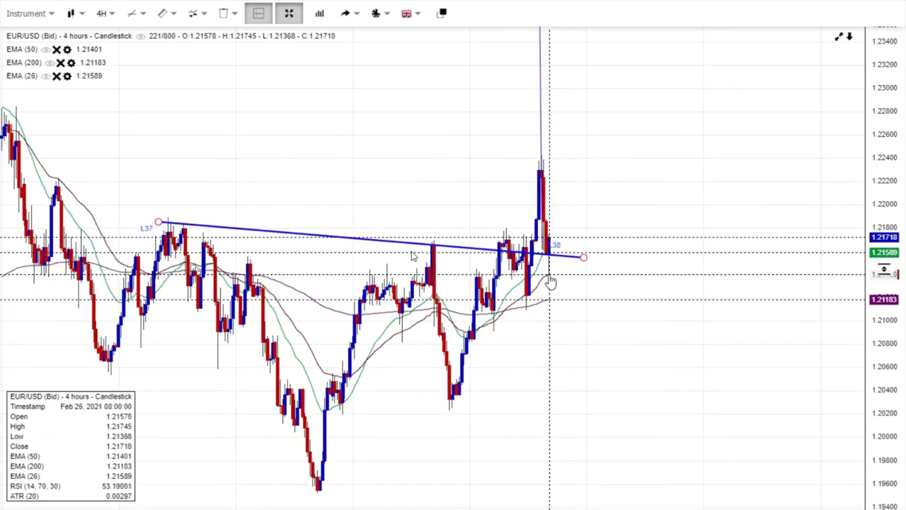
click(551, 281)
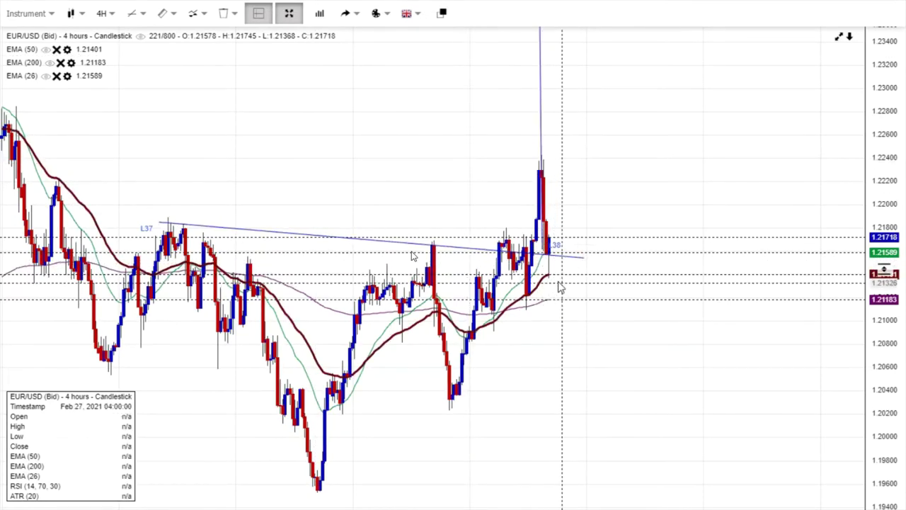
scroll(560, 284, up, 2)
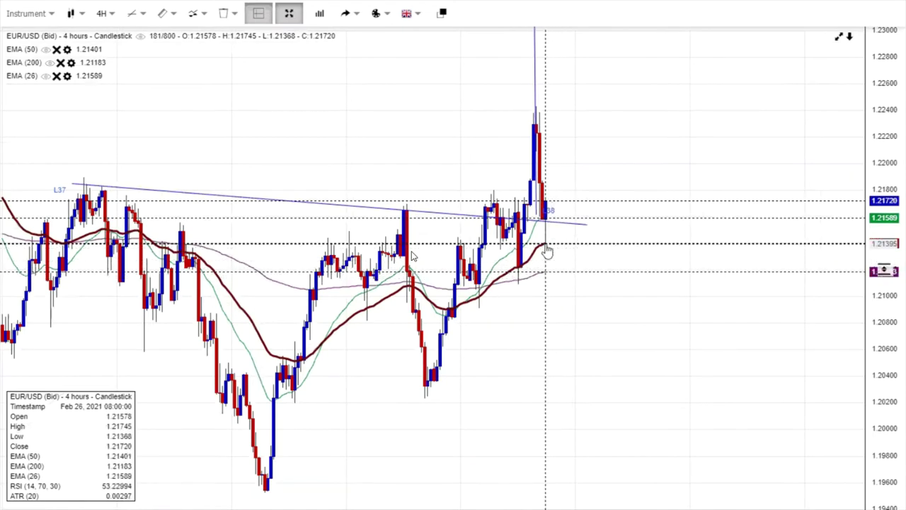
click(547, 251)
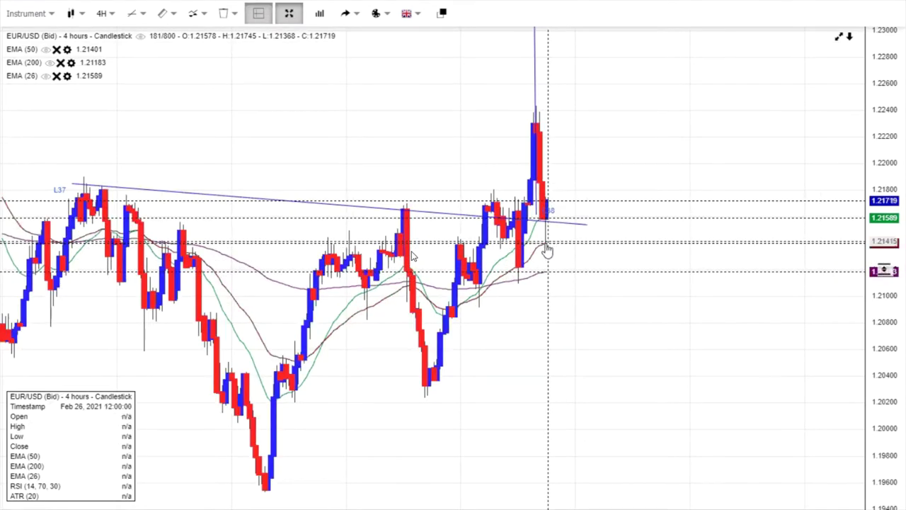
click(548, 252)
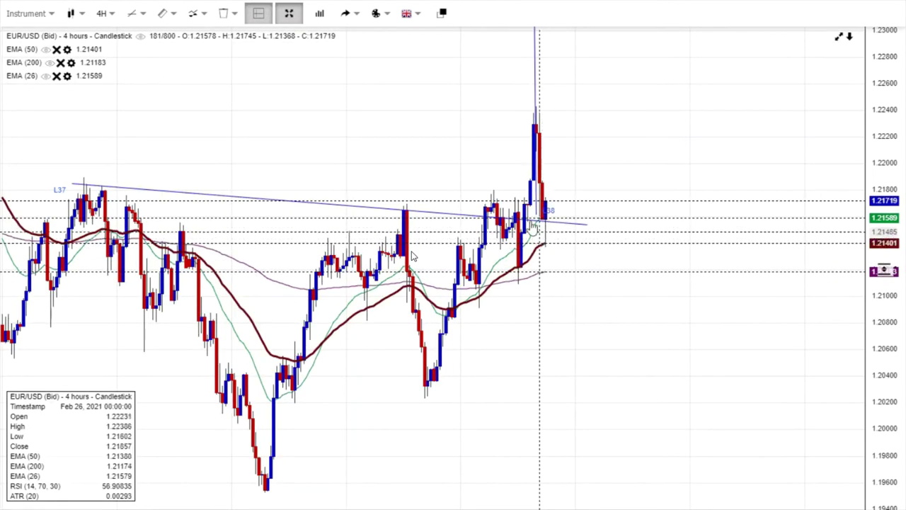
Step: Switch to the market brief spreadsheet, clear the EUR/USD sell price in C30 and enter 1.2140 as its buy price in B30
click(289, 13)
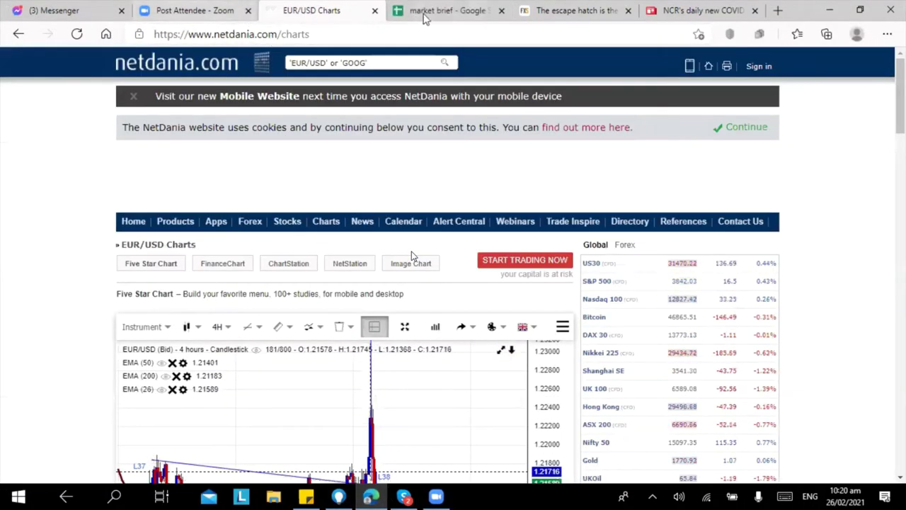
click(453, 10)
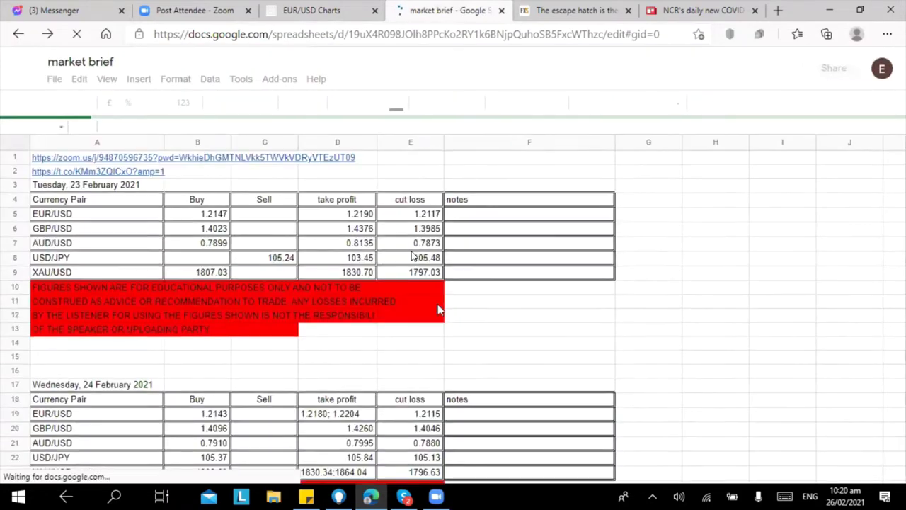
scroll(220, 357, down, 2)
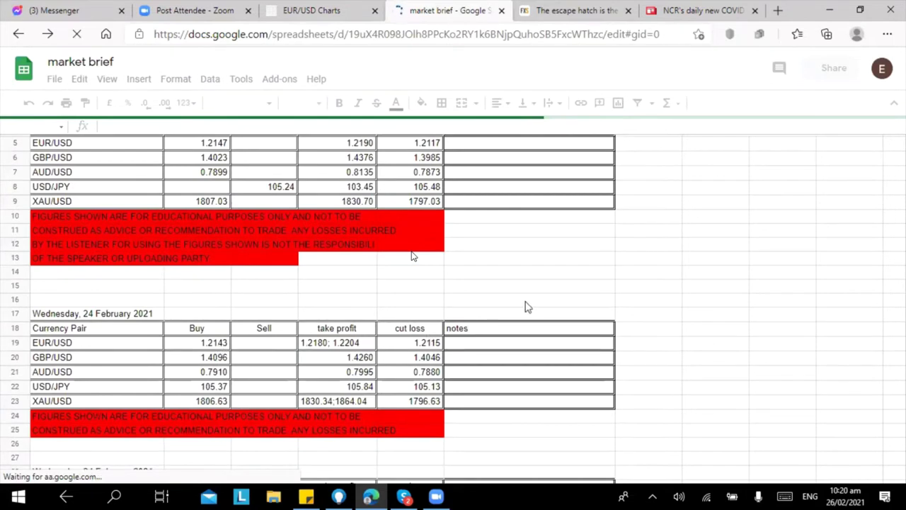
scroll(527, 307, down, 5)
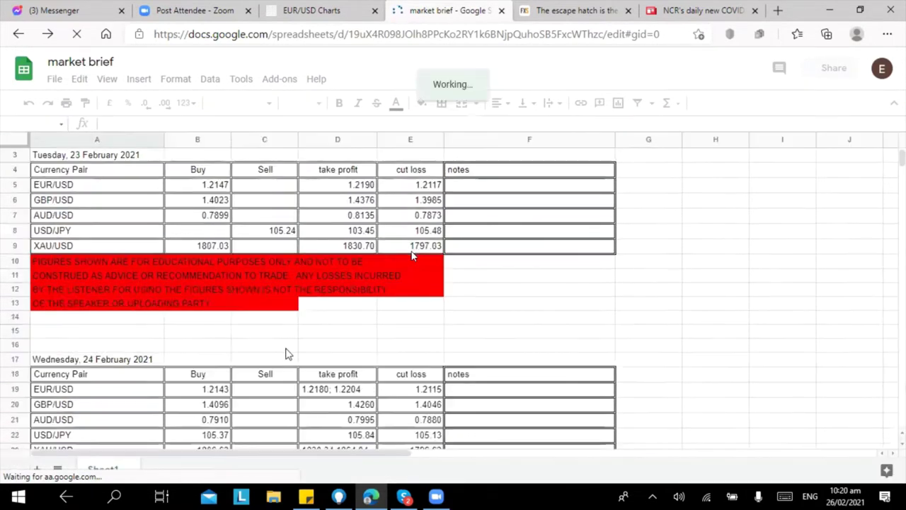
click(290, 352)
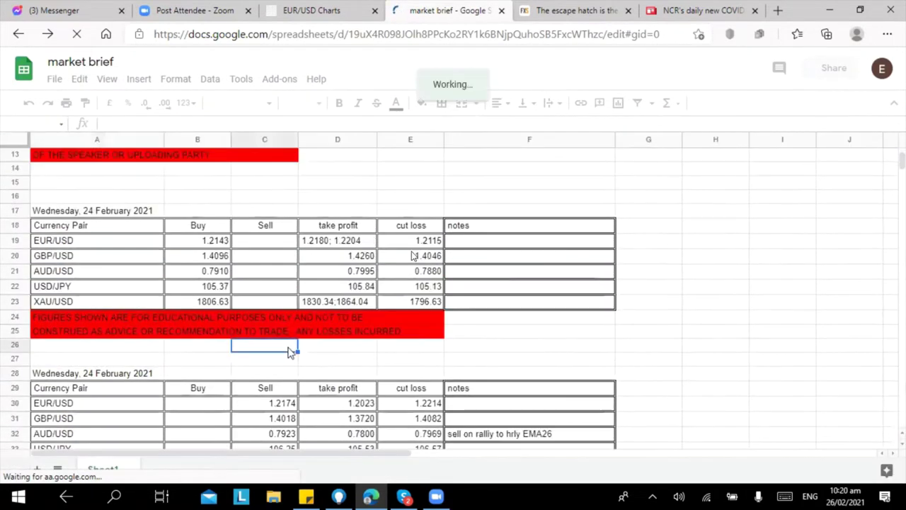
click(308, 399)
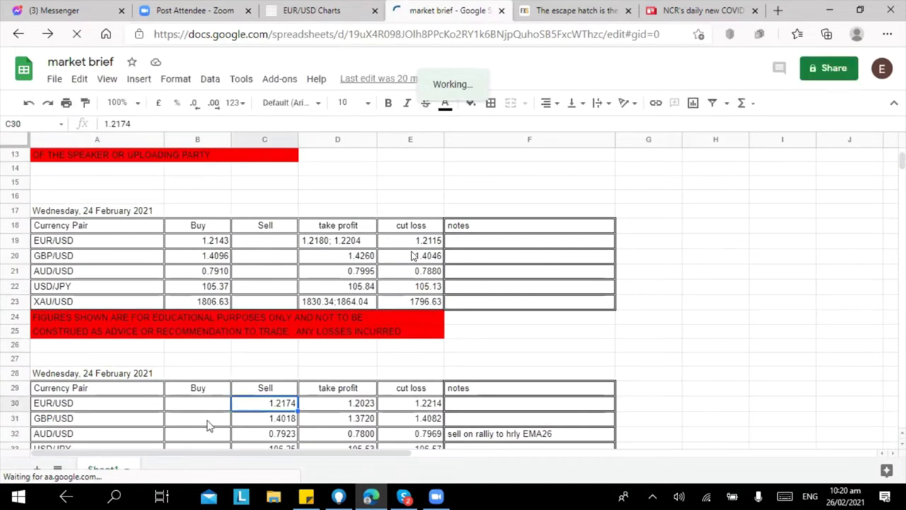
key(Delete)
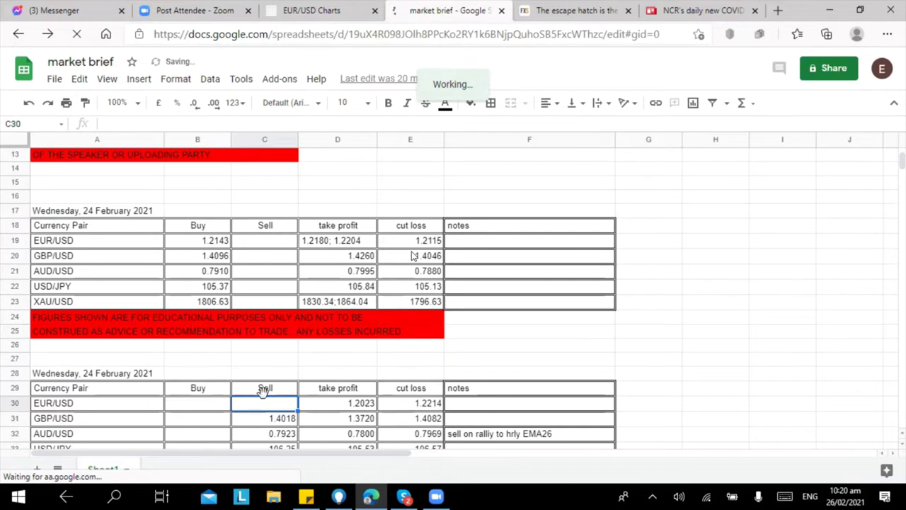
click(191, 409)
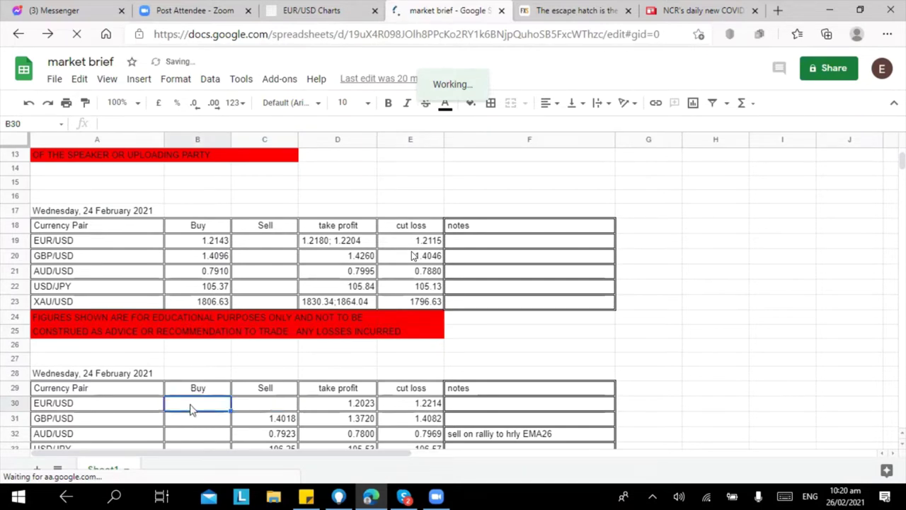
text(1.2140)
Step: Check the recent high on the EUR/USD chart and set the EUR/USD take profit in D30 to 1.2242
click(336, 404)
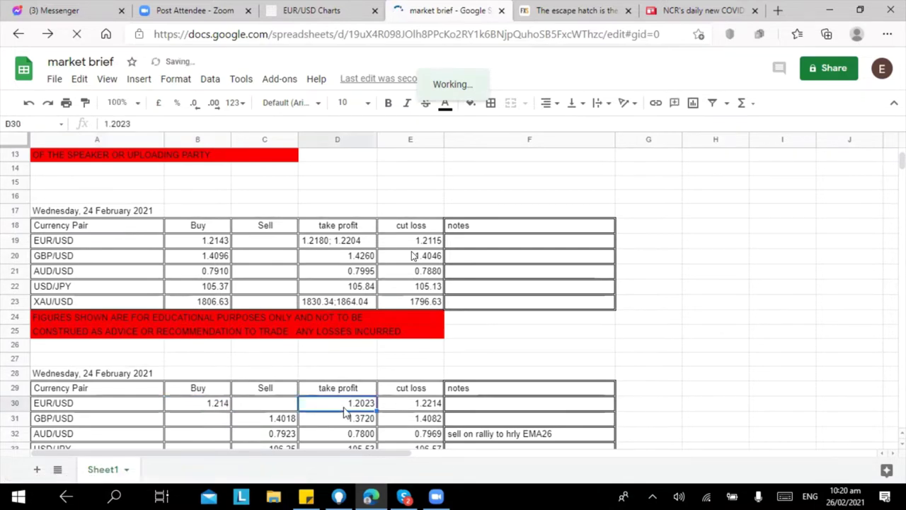
click(300, 12)
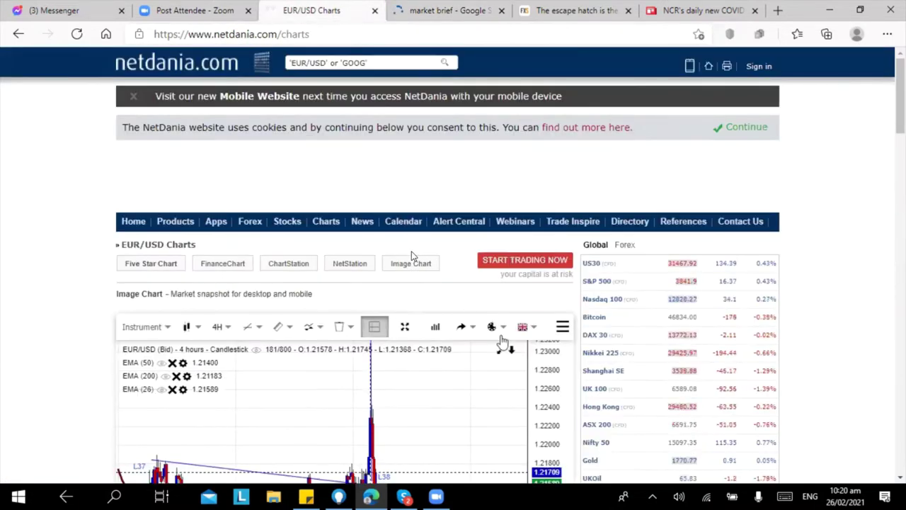
scroll(416, 382, up, 3)
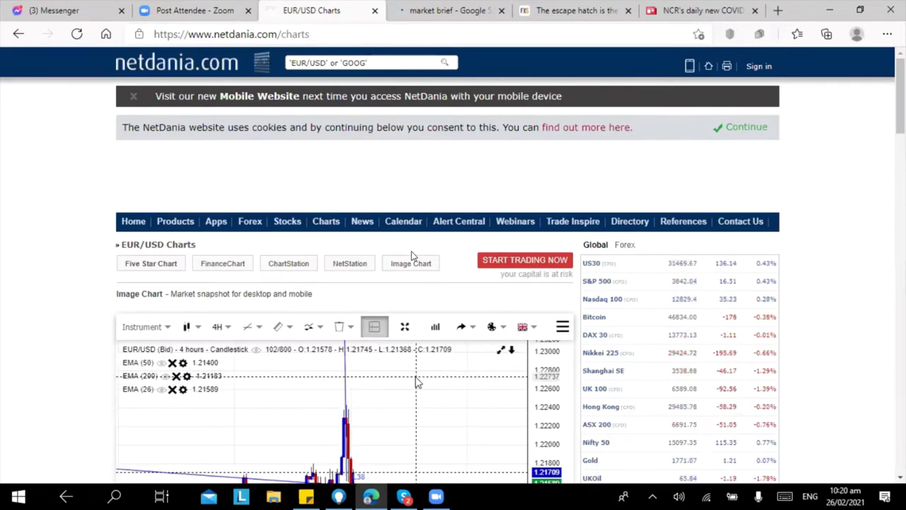
scroll(417, 382, up, 2)
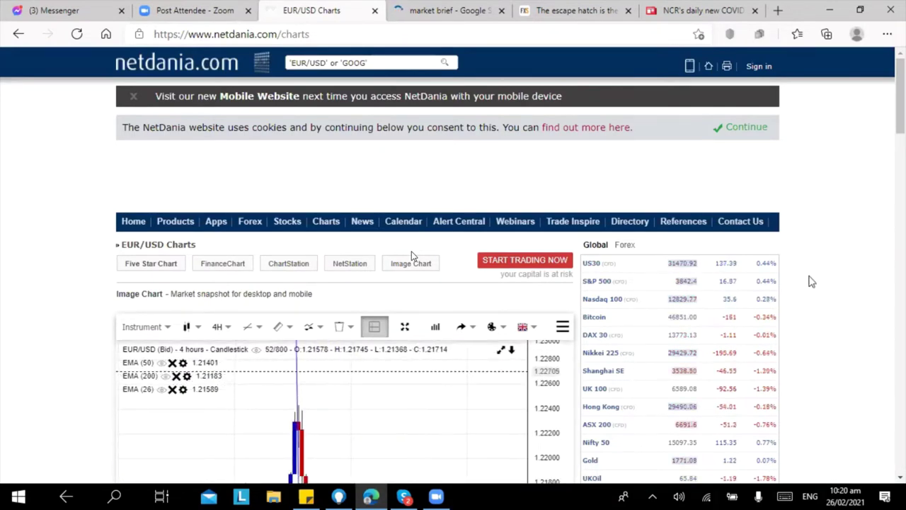
scroll(809, 278, down, 2)
scroll(808, 278, down, 5)
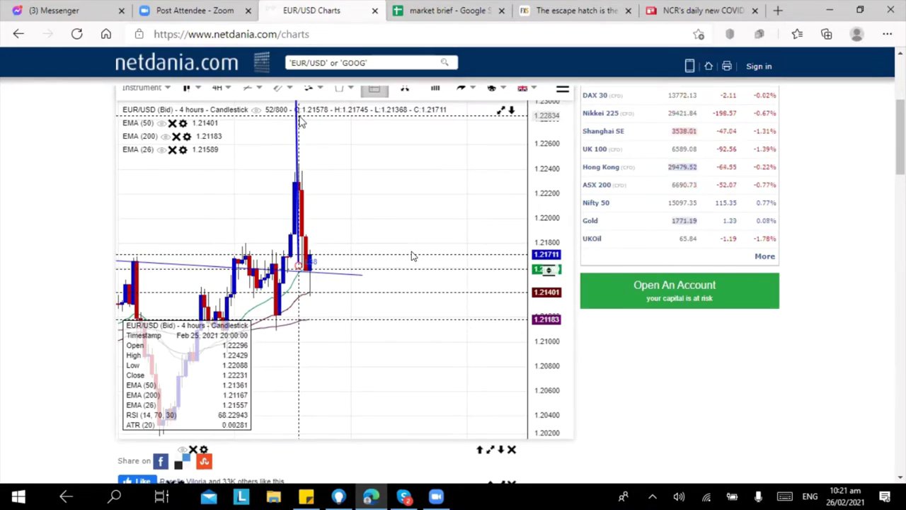
key(ctrl+Tab)
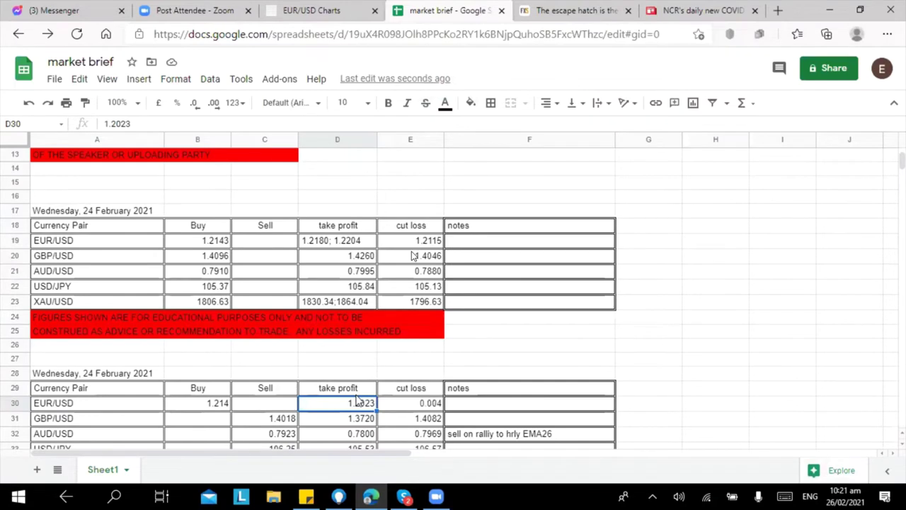
text(1)
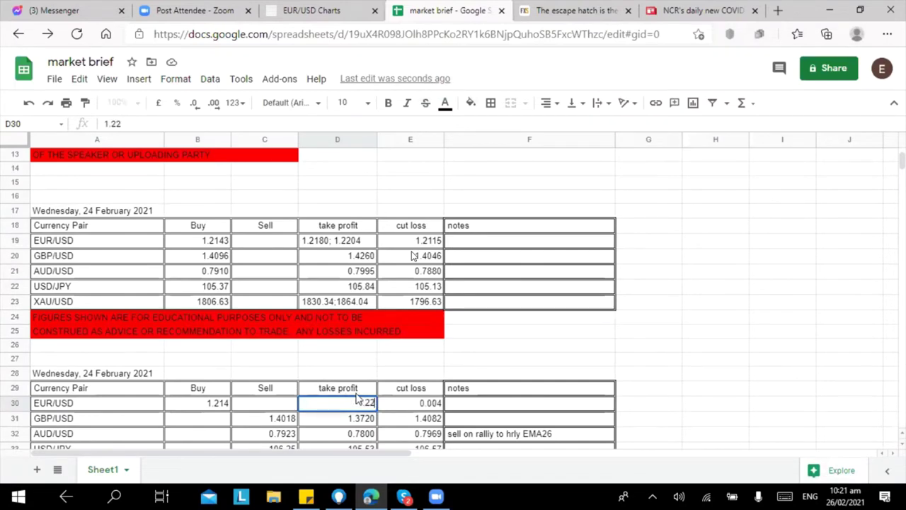
click(309, 12)
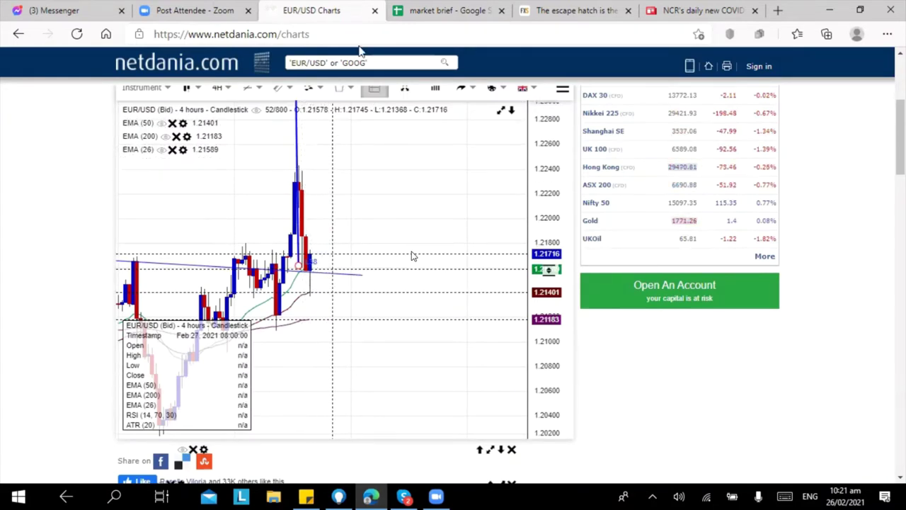
click(423, 13)
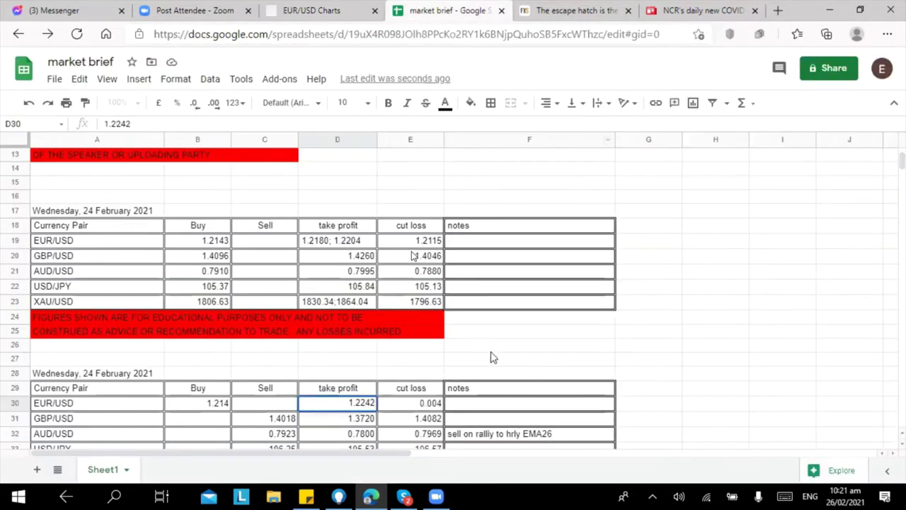
scroll(493, 357, down, 2)
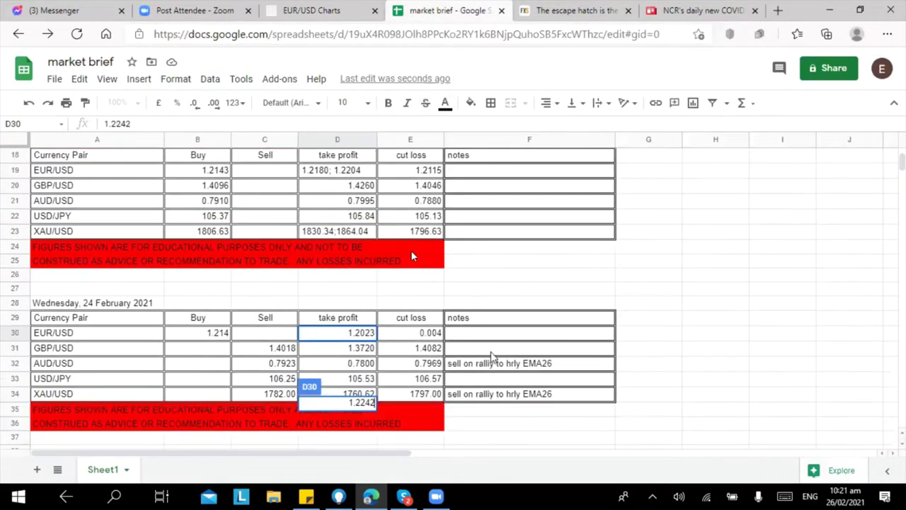
Step: Change the offset in the EUR/USD cut loss formula in E30 to 0.0060
click(422, 336)
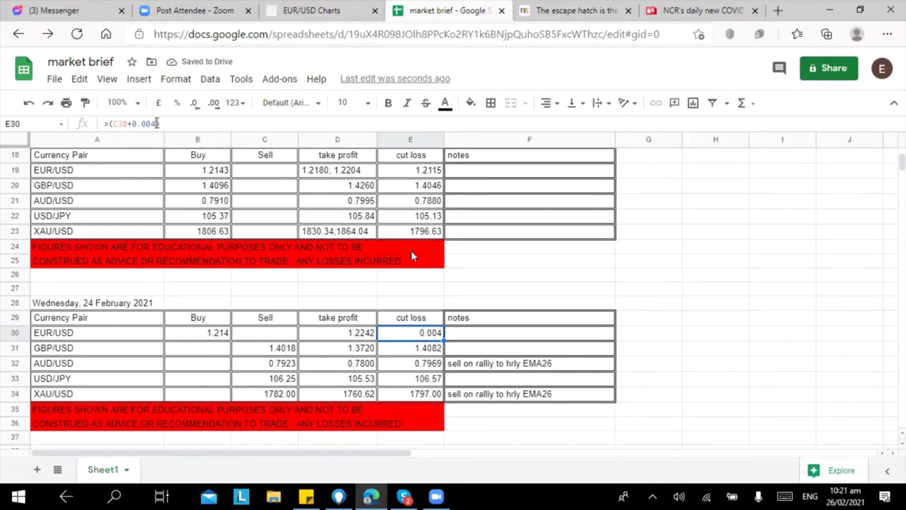
key(BackSpace)
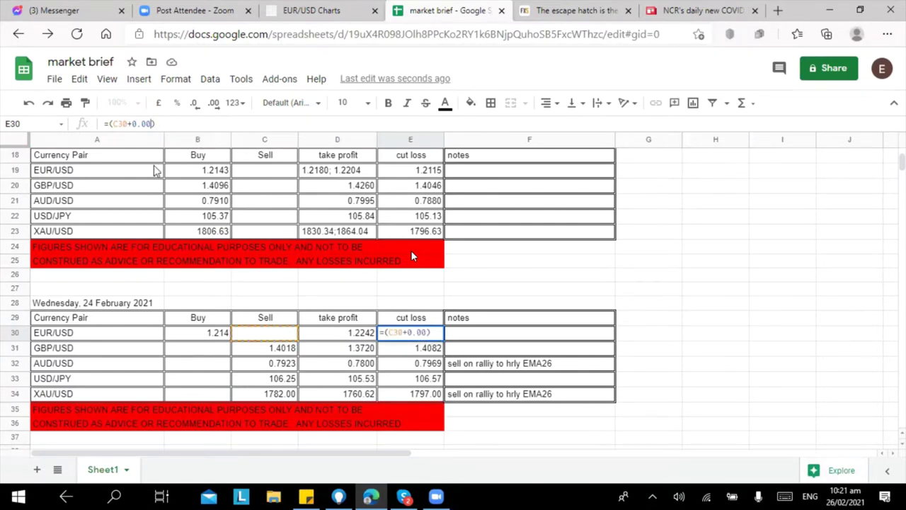
text(60)
Step: Try to replace the C30 reference in the EUR/USD cut loss formula with D30
key(Left)
key(Left)
key(Left)
key(Left)
key(Left)
key(Left)
key(Left)
key(Left)
key(Left)
key(Left)
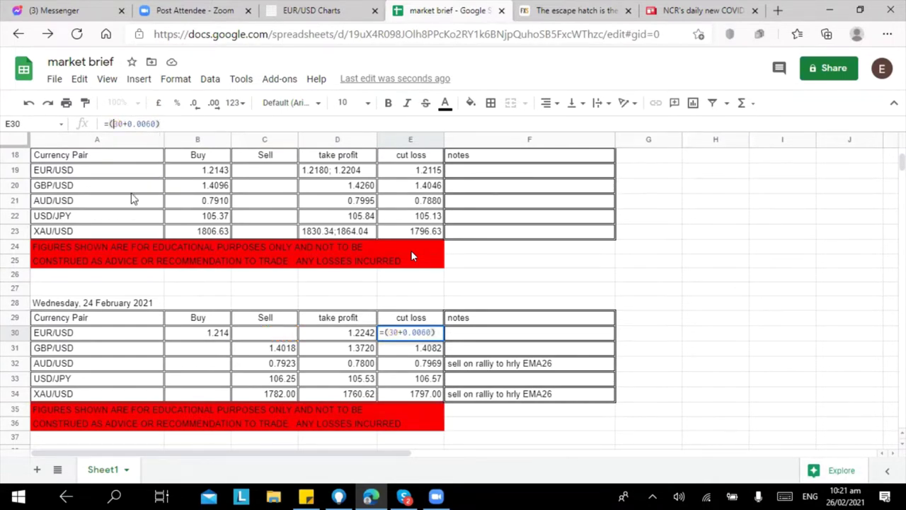
key(BackSpace)
text(D)
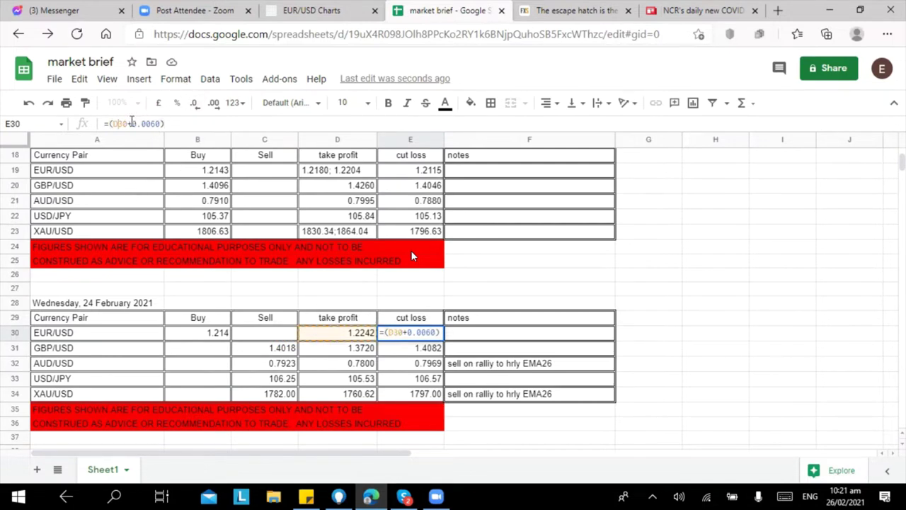
Step: Change the plus sign in the EUR/USD cut loss formula to a minus sign
key(Right)
key(Right)
key(Right)
key(BackSpace)
text(-)
Step: Make the E30 cut loss formula refer to the buy price in B30 and display its result with four decimal places
key(Left)
key(Left)
key(Left)
key(BackSpace)
text(B)
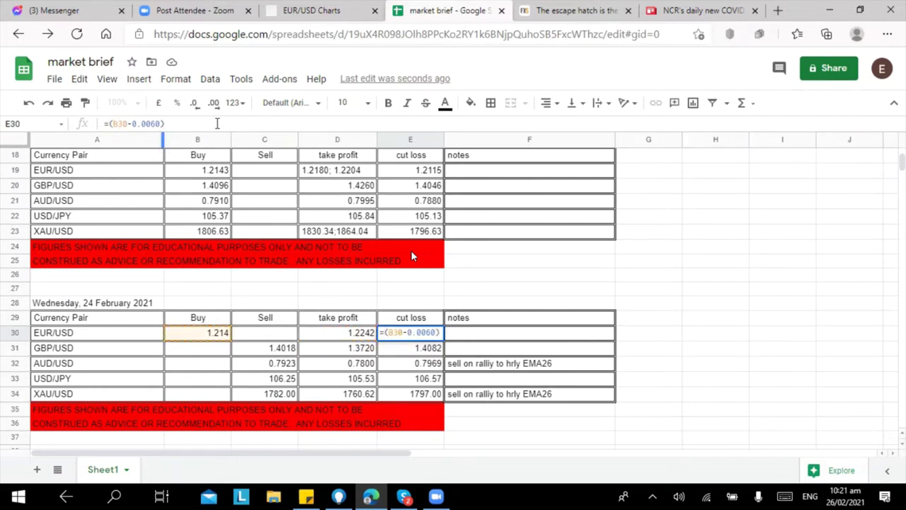
key(Return)
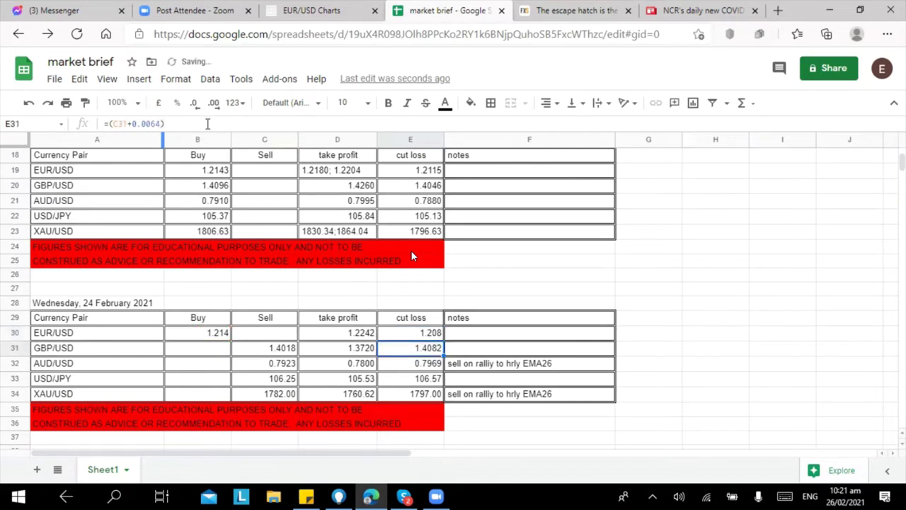
click(425, 337)
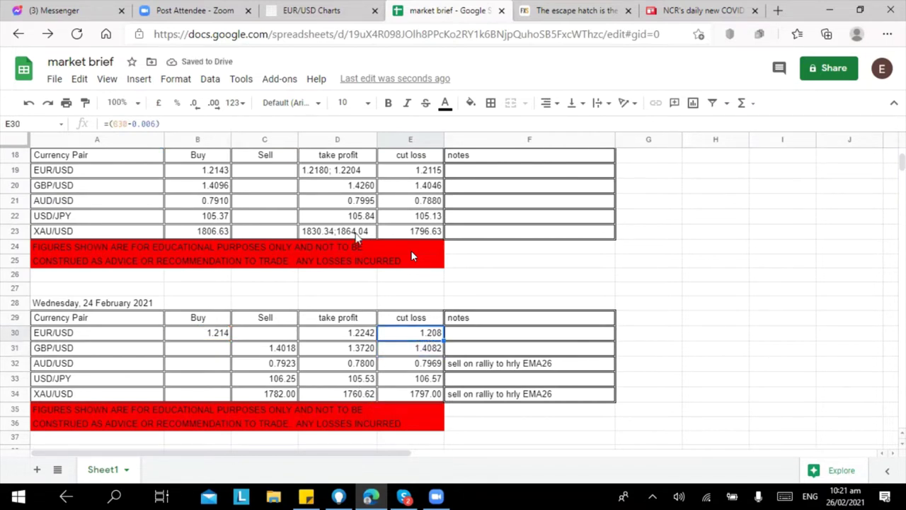
click(213, 103)
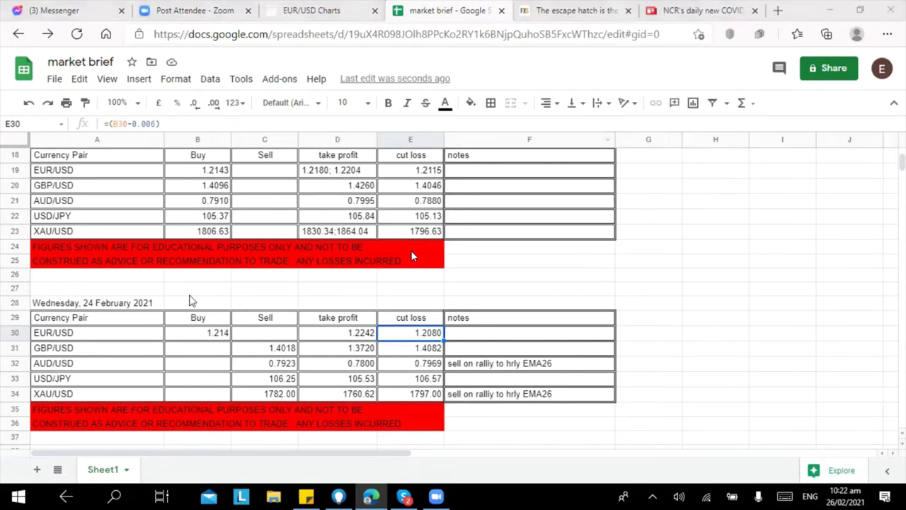
Step: Change the date above the lower currency table in A28 to 26/02/2021
click(60, 306)
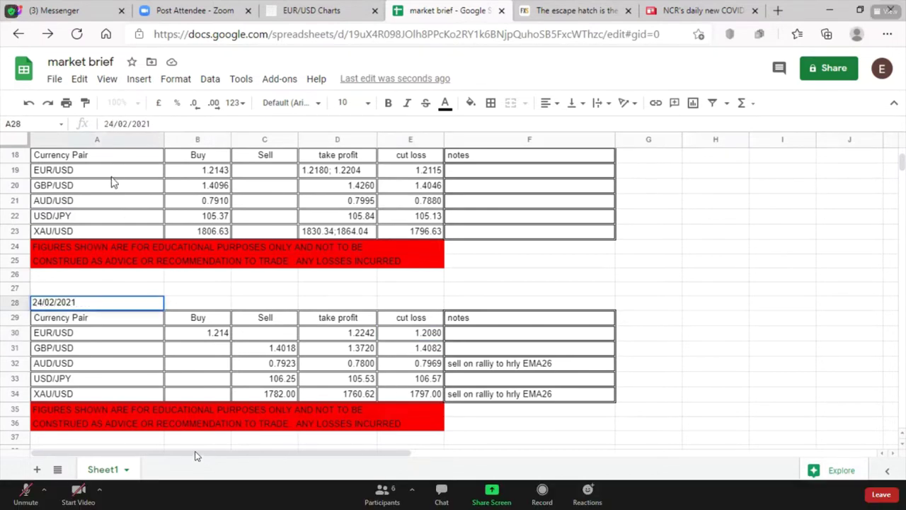
key(BackSpace)
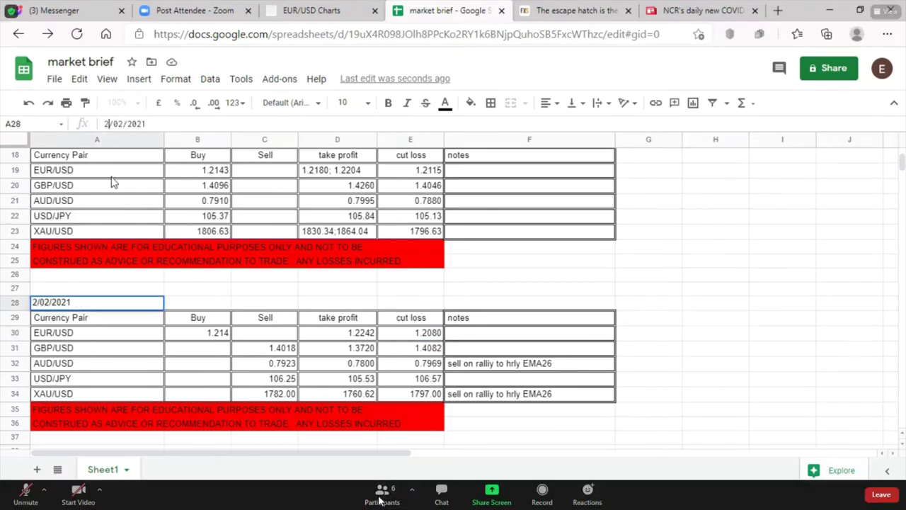
text(6)
click(179, 306)
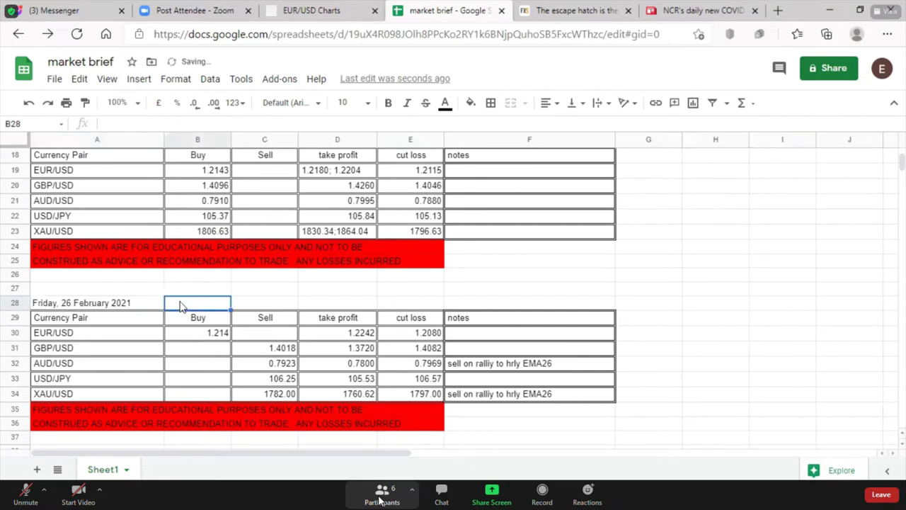
Step: Display the EUR/USD buy price in B30 with four decimal places
click(216, 337)
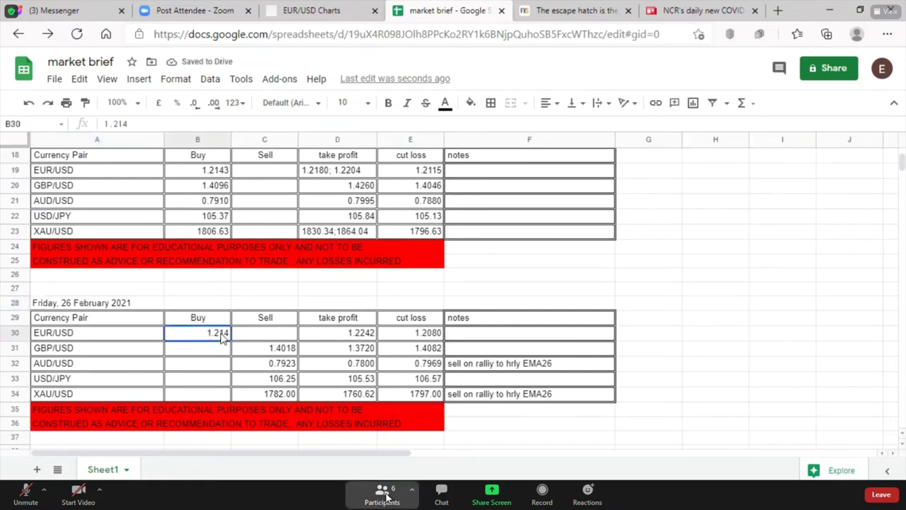
click(215, 106)
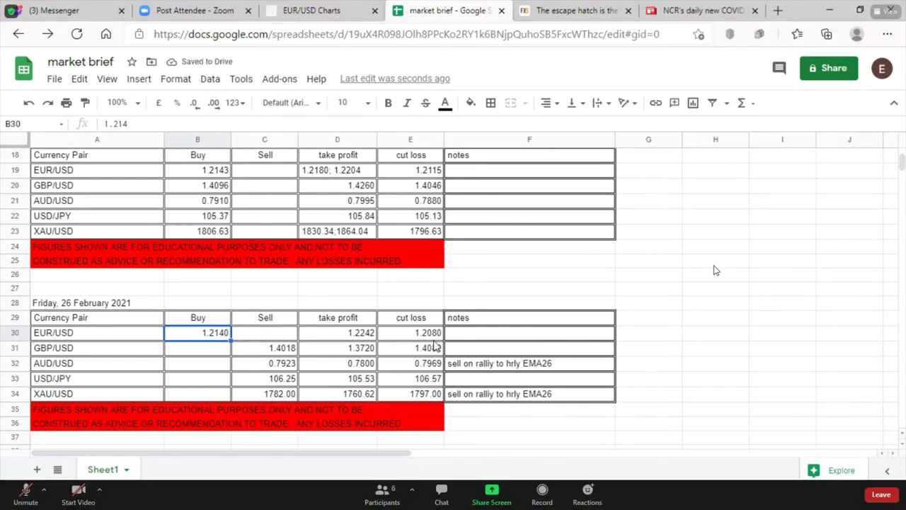
Step: Switch to the netdania charts page and show GBP/USD on the daily timeframe
click(308, 11)
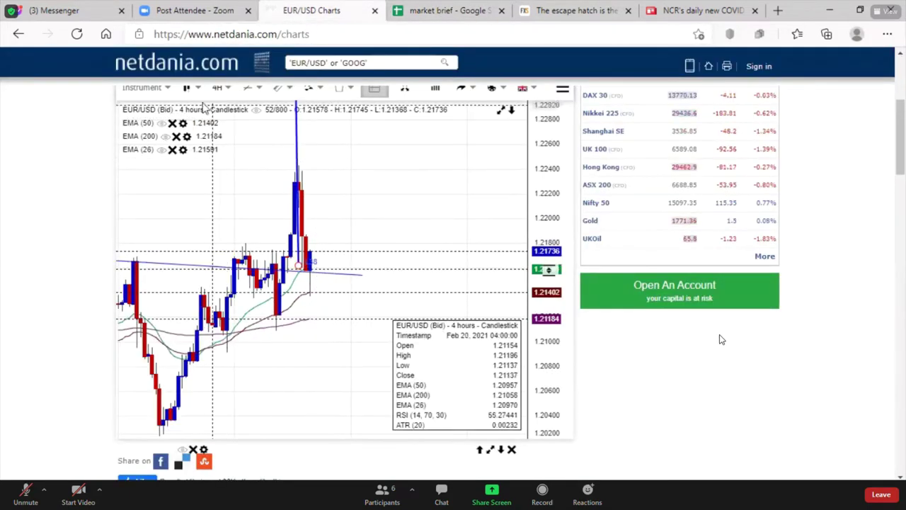
click(163, 88)
click(152, 175)
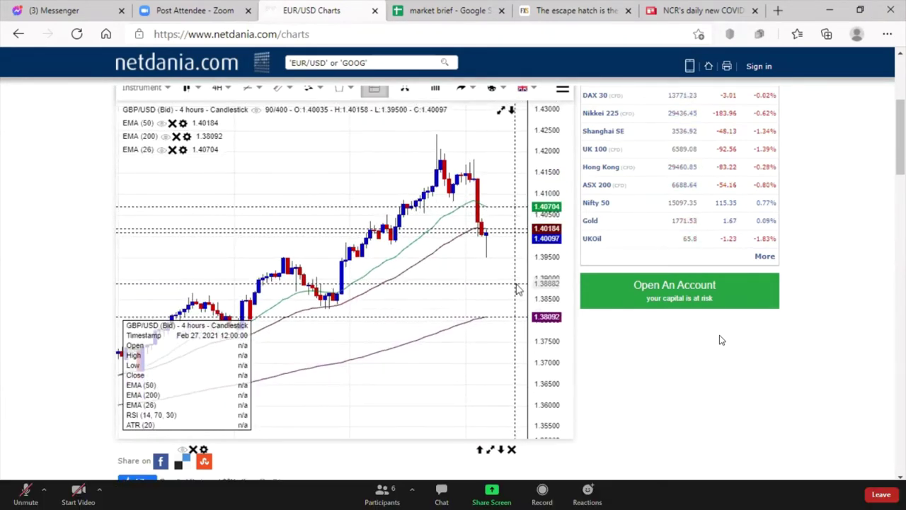
click(221, 92)
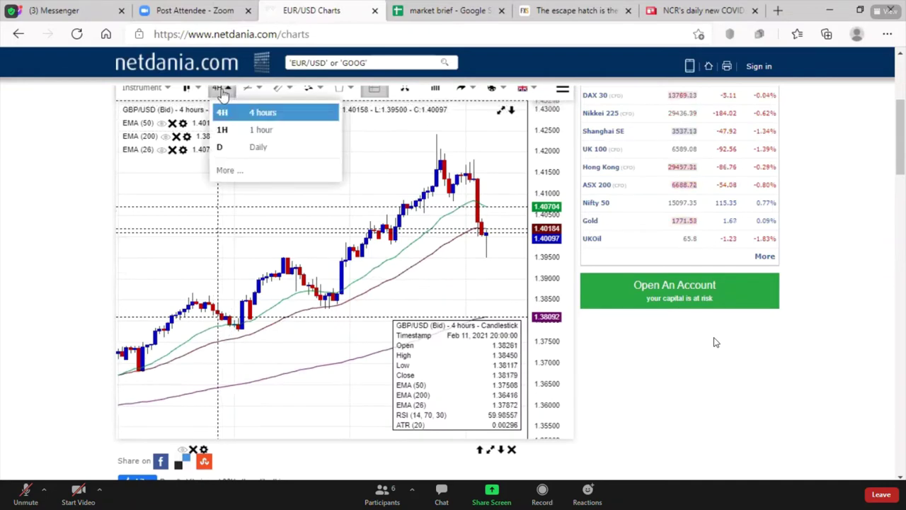
click(252, 147)
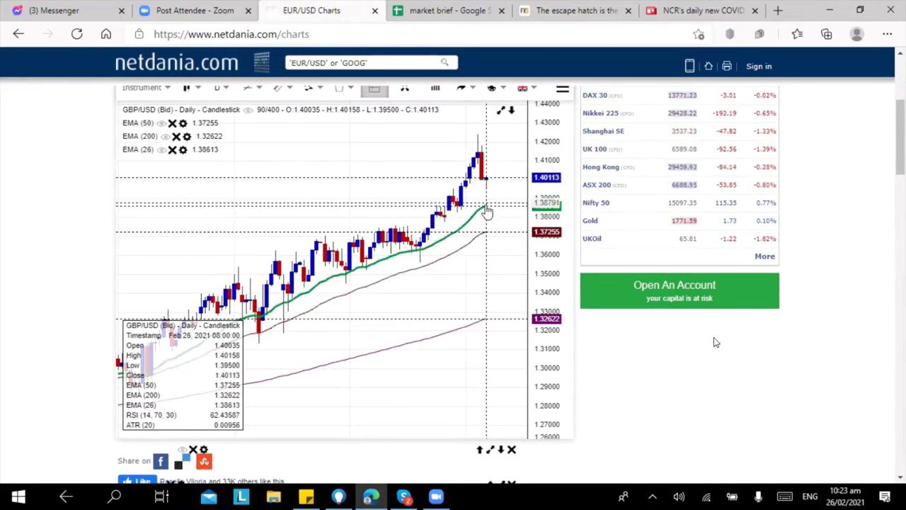
Step: Examine the GBP/USD daily chart over short and long periods, comparing price with the EMA lines and the ATR
scroll(478, 258, down, 3)
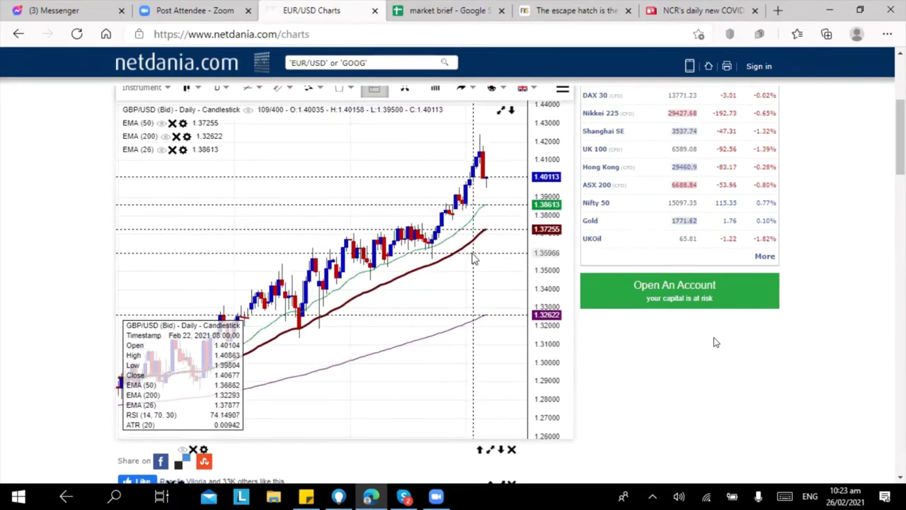
scroll(657, 250, down, 1)
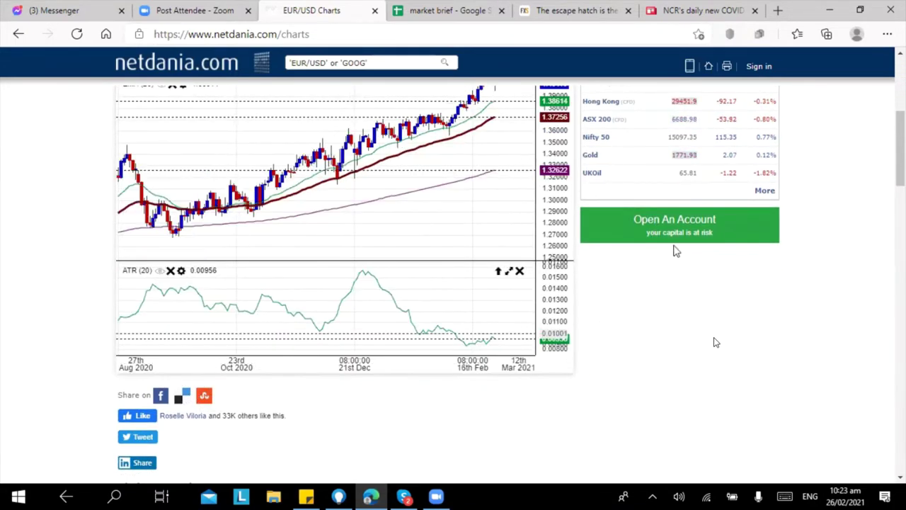
scroll(680, 237, up, 1)
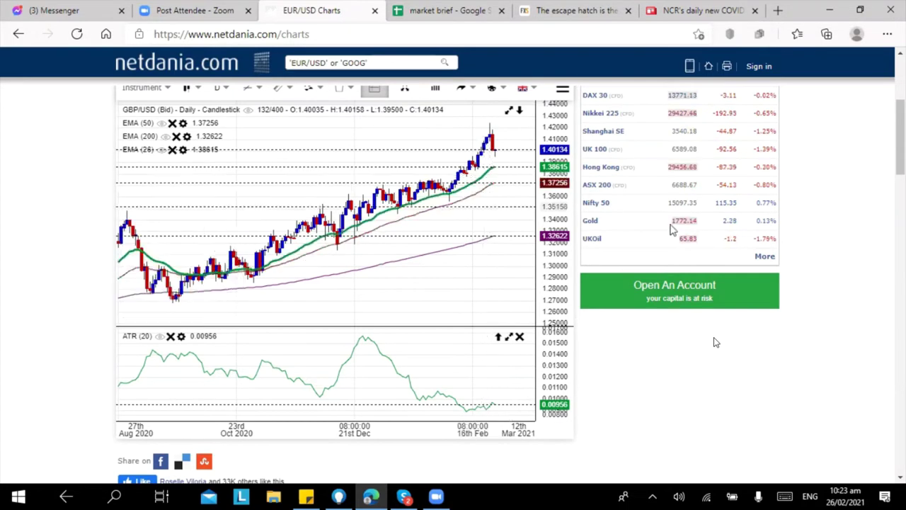
scroll(662, 224, up, 1)
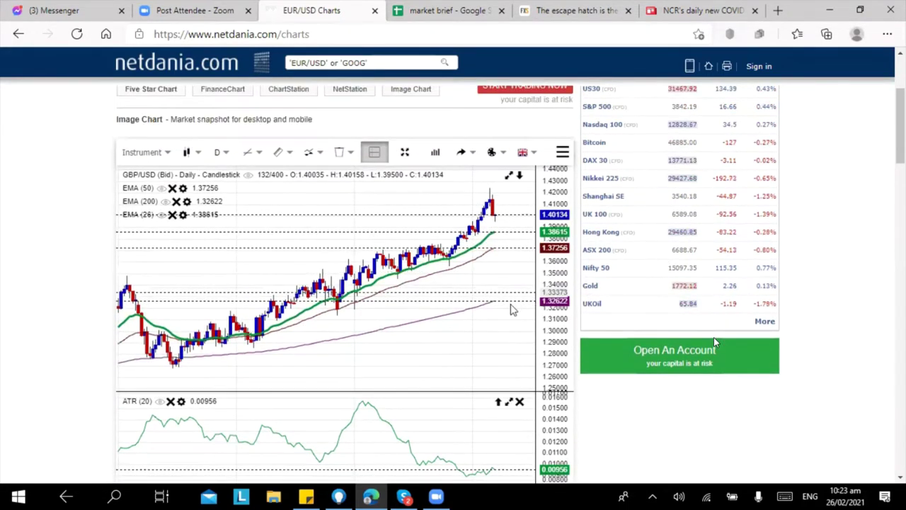
scroll(510, 305, down, 4)
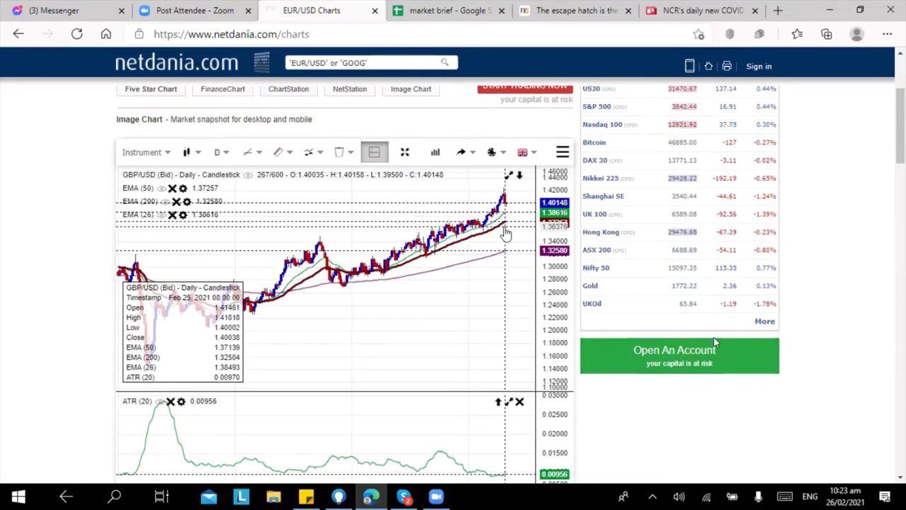
scroll(501, 309, up, 5)
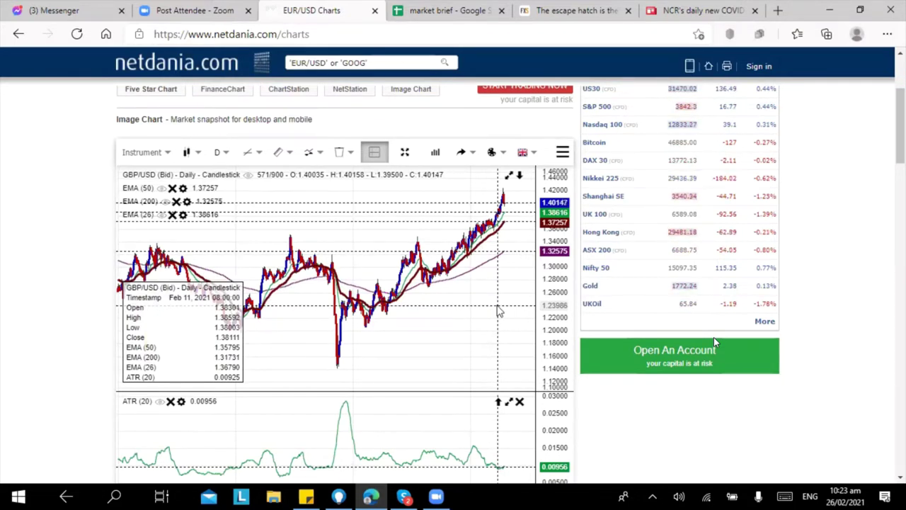
drag(414, 203, 372, 203)
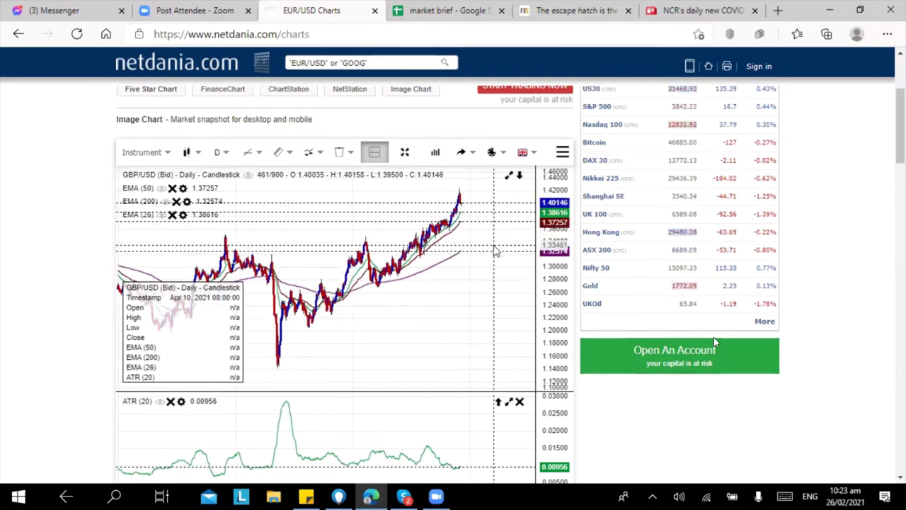
scroll(495, 250, up, 2)
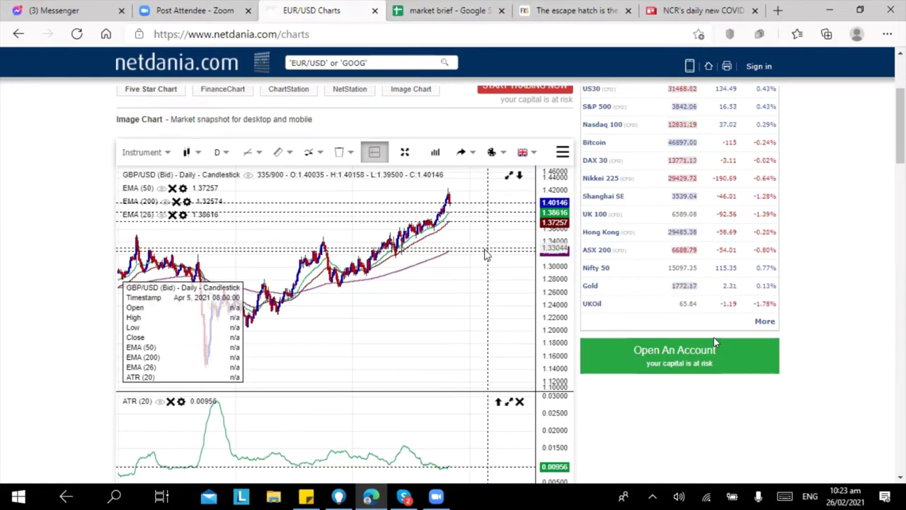
scroll(481, 255, up, 2)
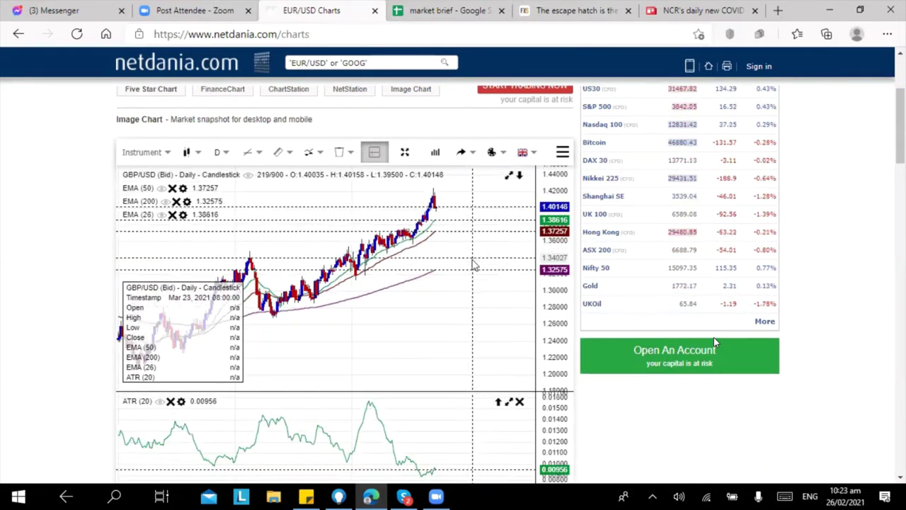
scroll(474, 265, up, 2)
scroll(472, 269, up, 2)
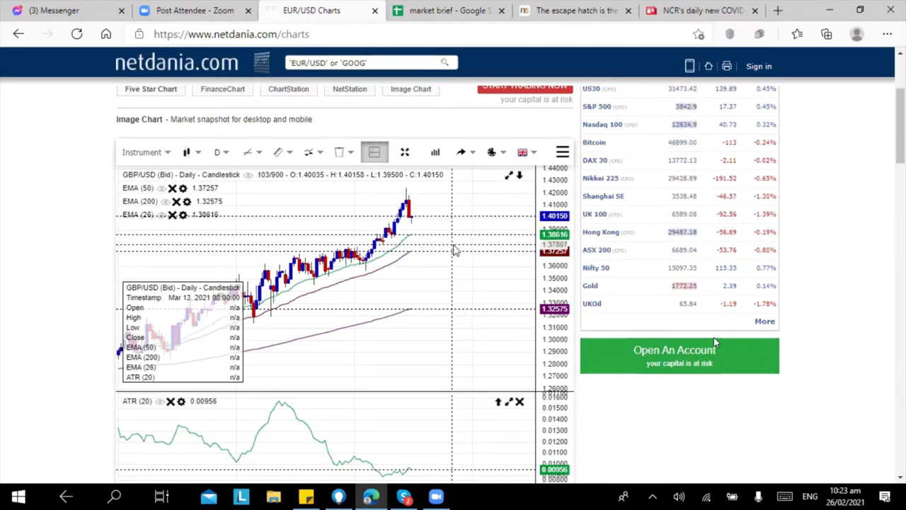
scroll(451, 265, up, 3)
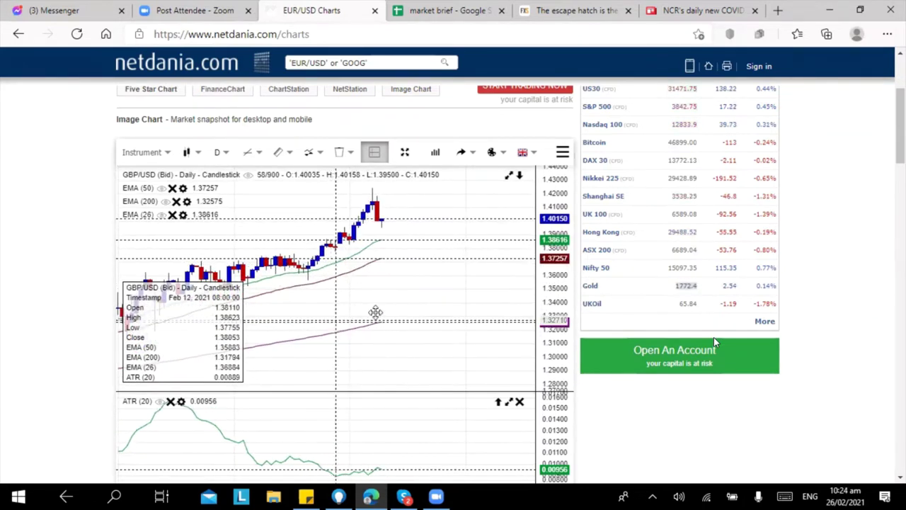
drag(375, 311, 400, 308)
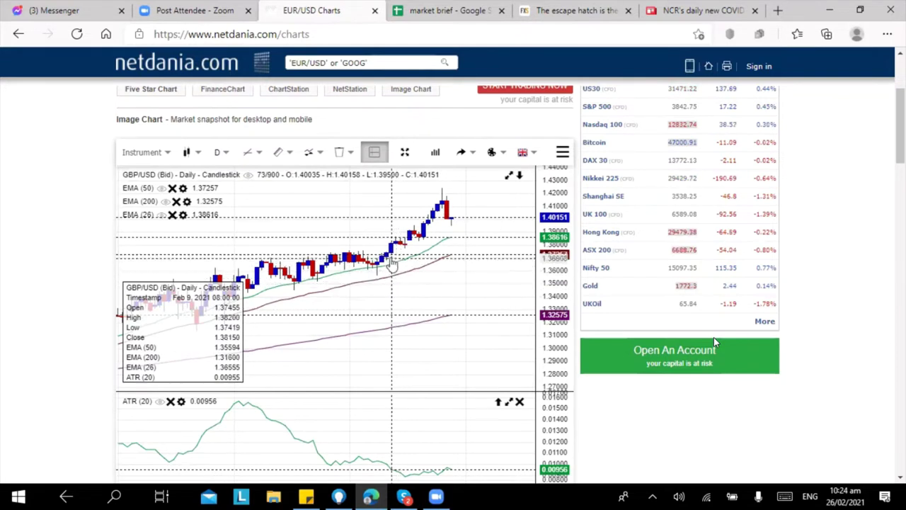
drag(343, 205, 361, 219)
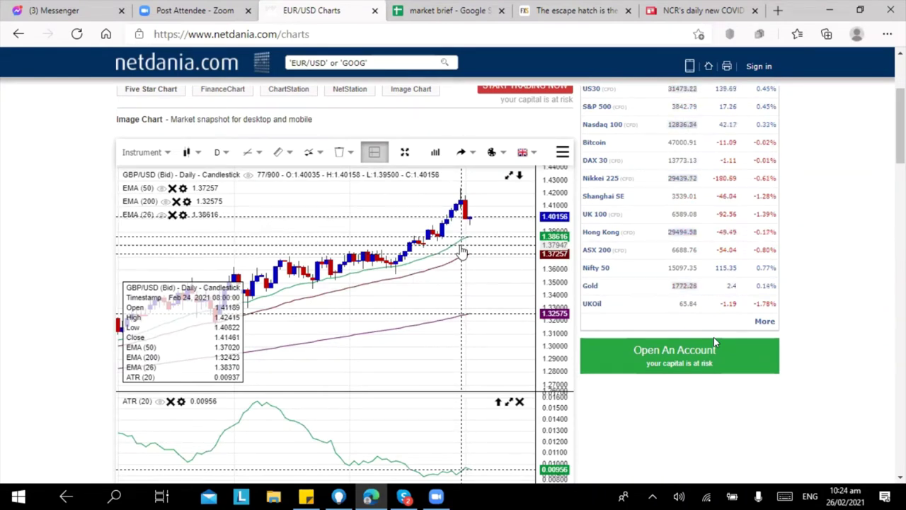
Step: Set the GBP/USD chart to the 4-hour timeframe and examine the latest candles against the EMA lines
click(223, 153)
click(238, 198)
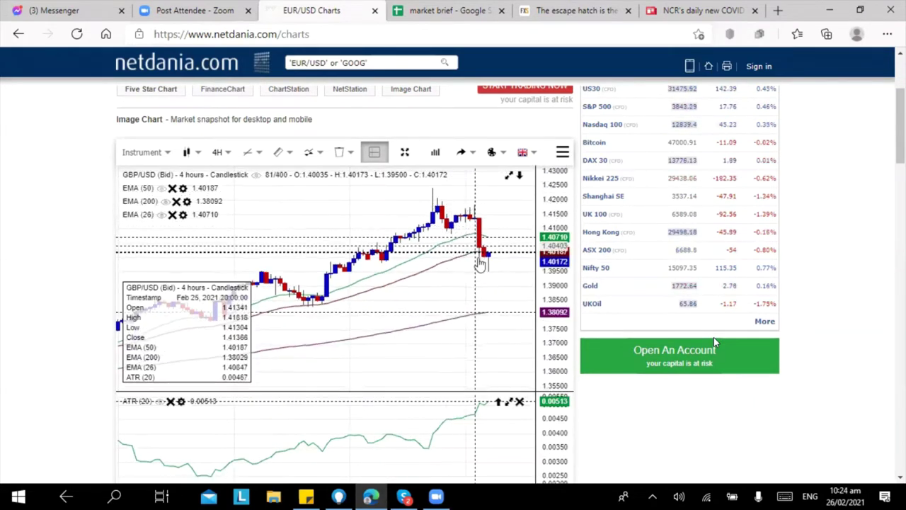
scroll(482, 269, up, 3)
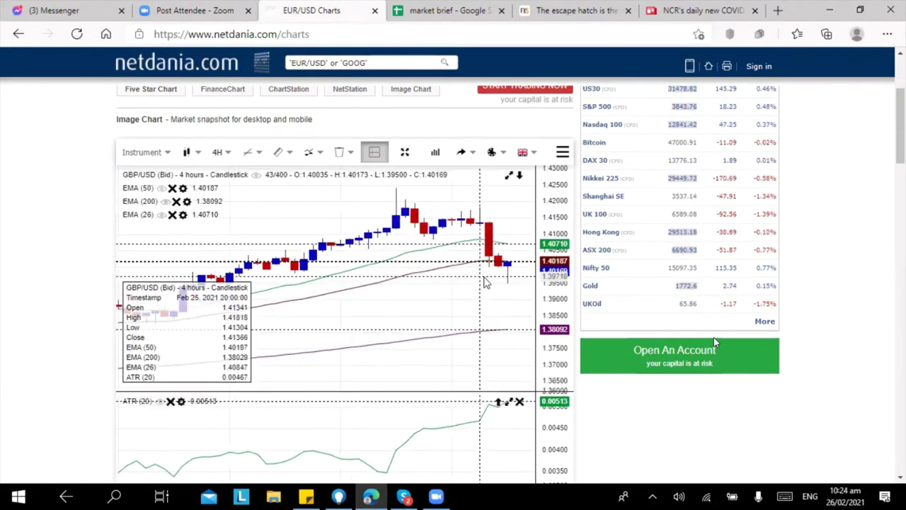
scroll(485, 282, down, 6)
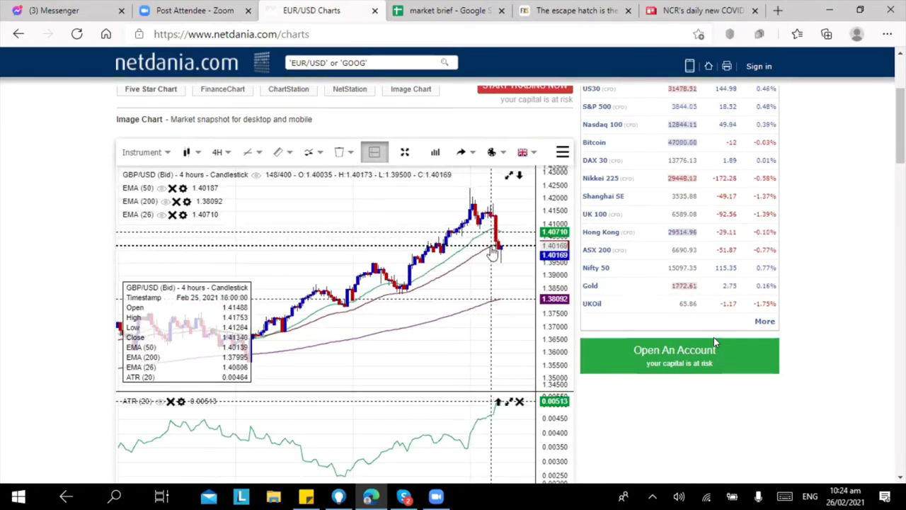
scroll(499, 264, up, 4)
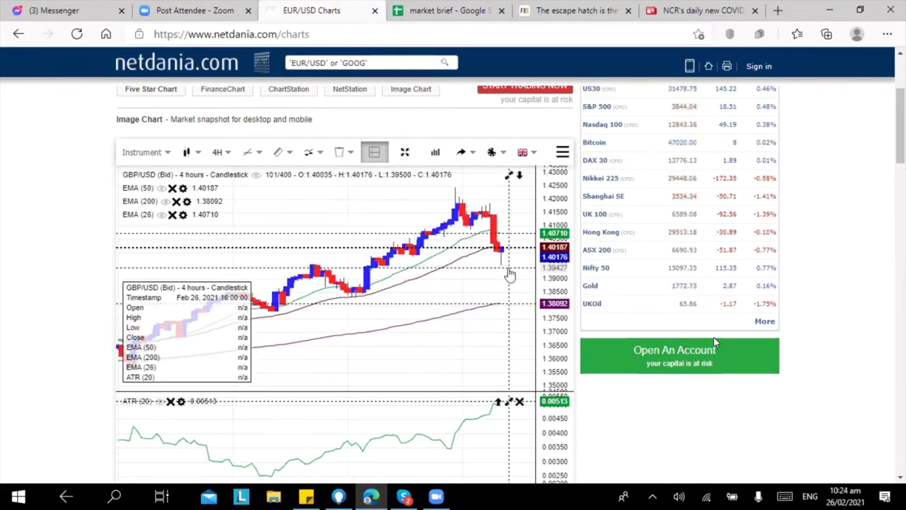
scroll(506, 274, up, 2)
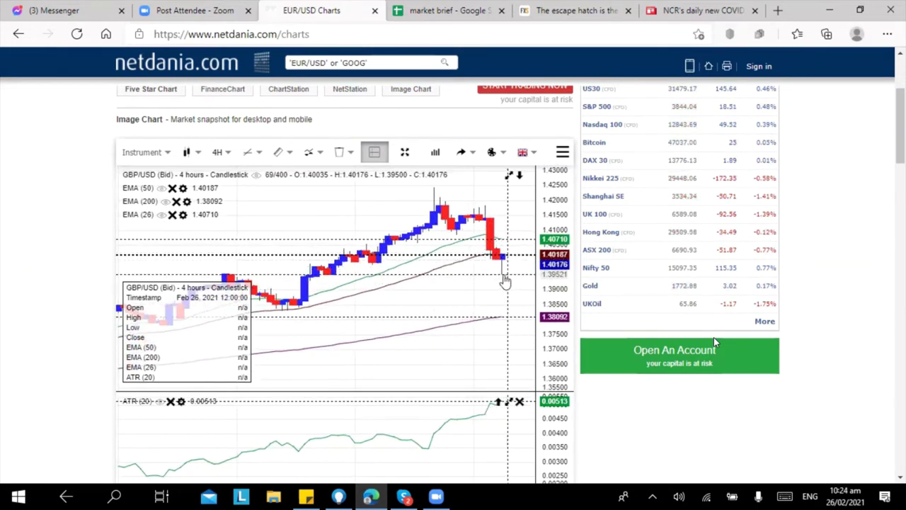
drag(475, 303, 370, 293)
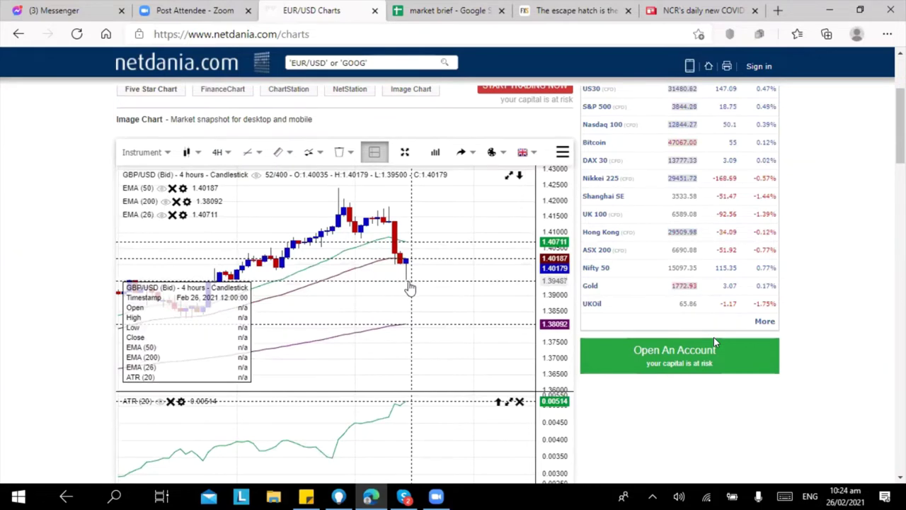
scroll(411, 288, down, 4)
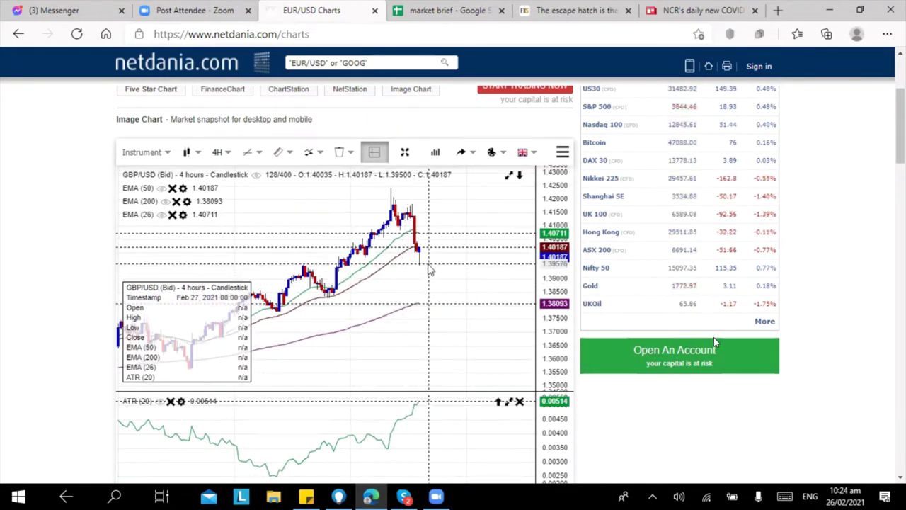
Step: Set the GBP/USD chart to the 1-hour timeframe and examine recent price action against the trendline and EMA lines
click(218, 152)
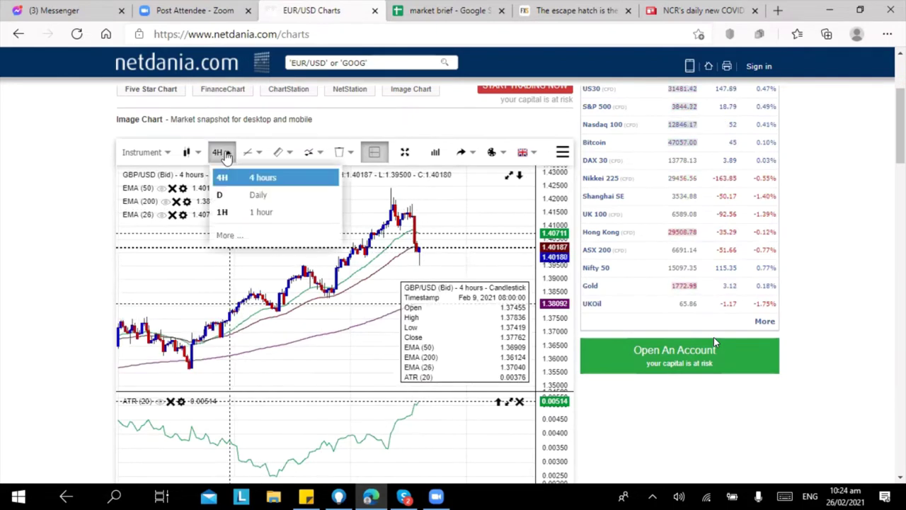
click(241, 214)
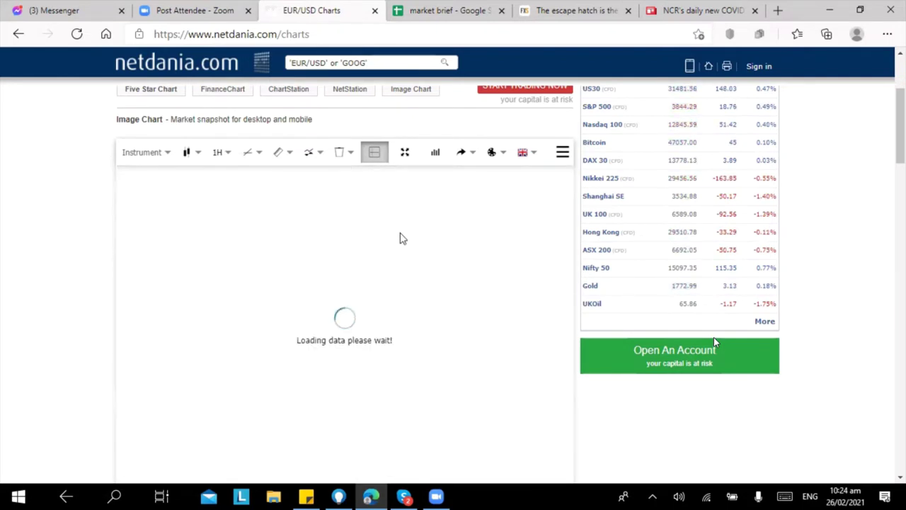
scroll(407, 239, down, 2)
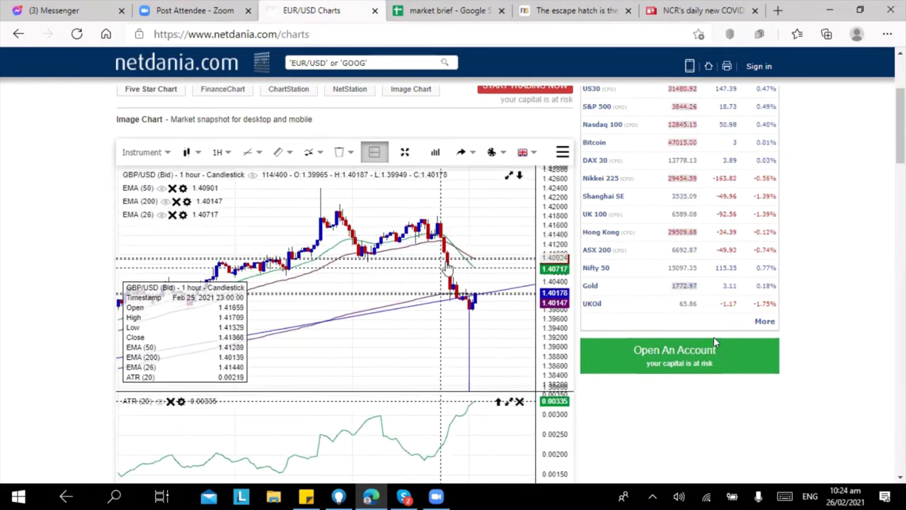
scroll(445, 265, down, 2)
scroll(444, 266, down, 2)
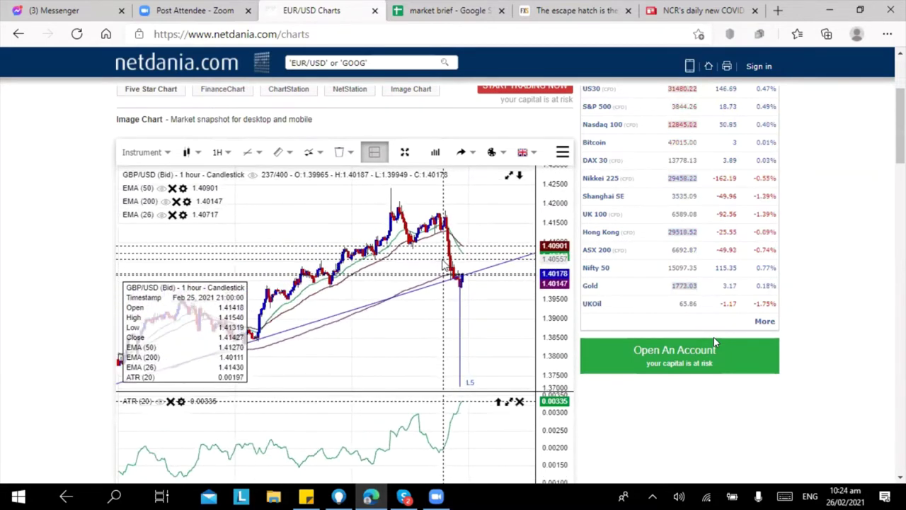
scroll(450, 262, down, 2)
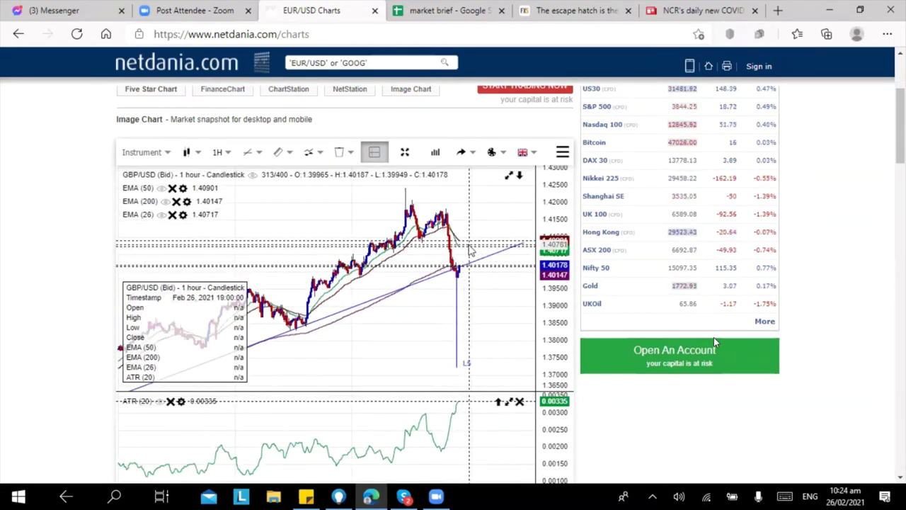
scroll(469, 250, up, 3)
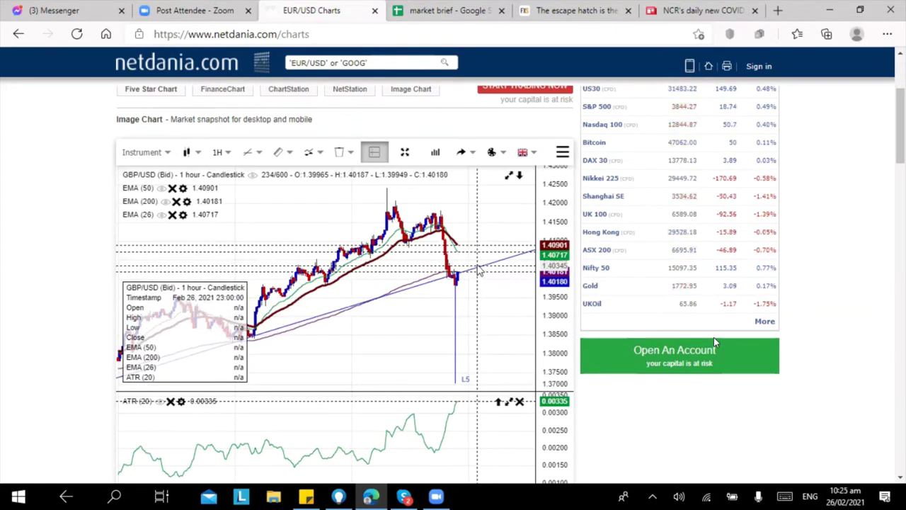
Step: Examine the GBP/USD 1-hour chart over short and long periods, comparing price with the rising trendline and the 200-period EMA
scroll(474, 267, up, 2)
scroll(467, 267, up, 1)
scroll(463, 268, up, 1)
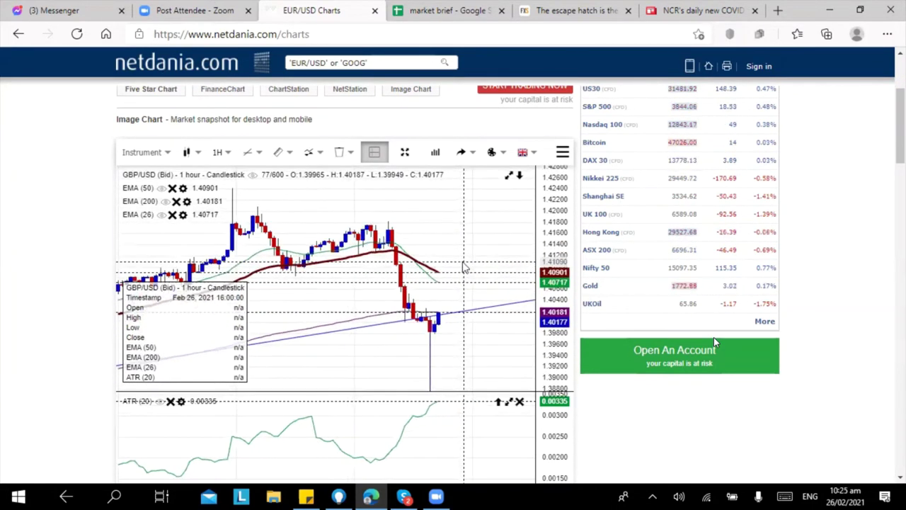
scroll(463, 267, up, 1)
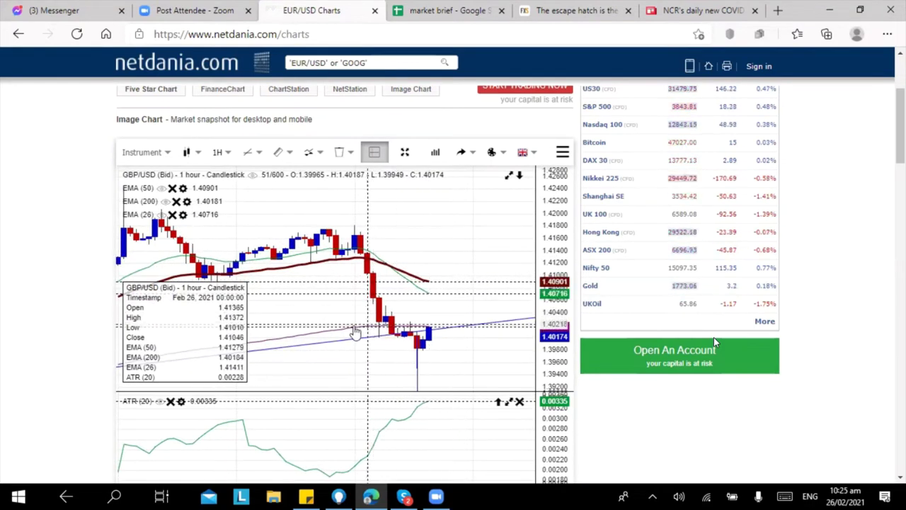
scroll(495, 350, down, 3)
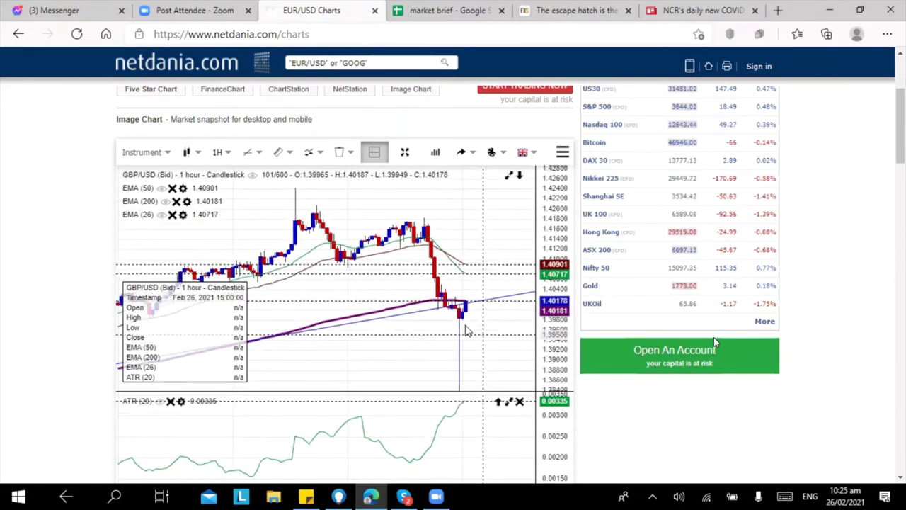
scroll(435, 343, down, 5)
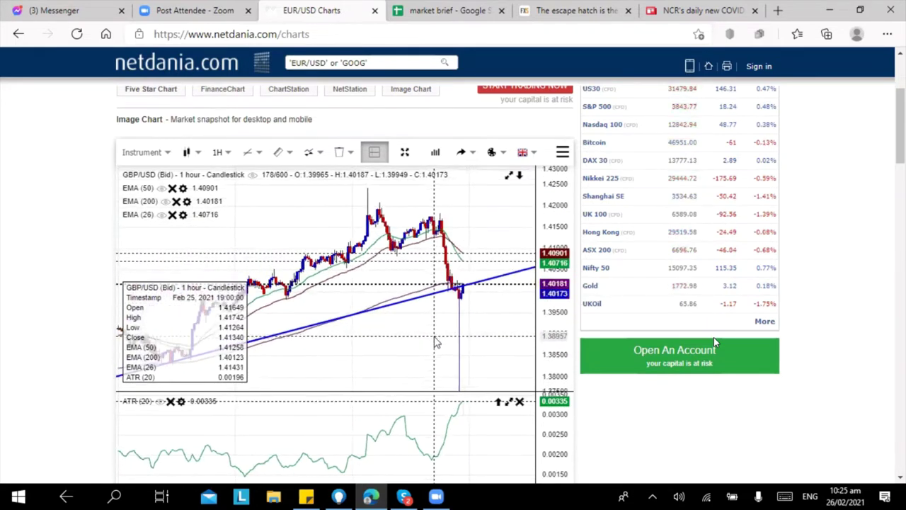
scroll(435, 343, down, 4)
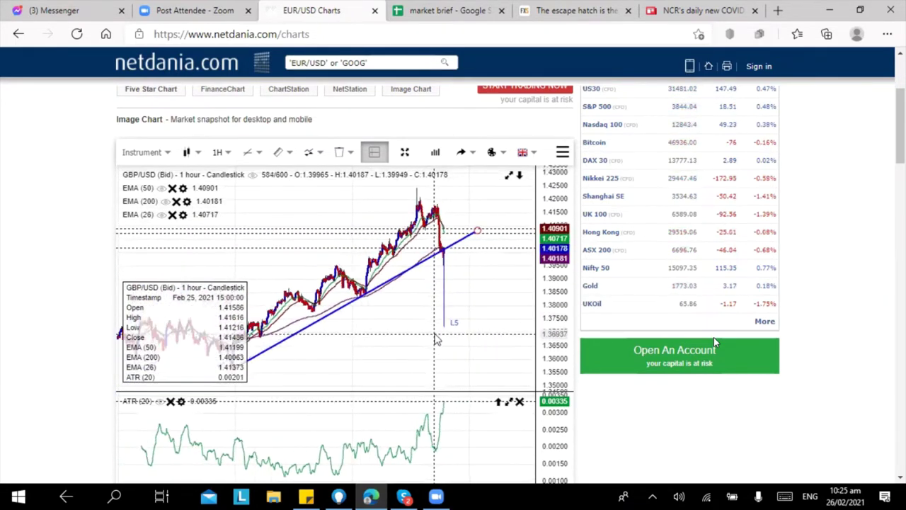
scroll(434, 340, down, 1)
drag(276, 312, 394, 287)
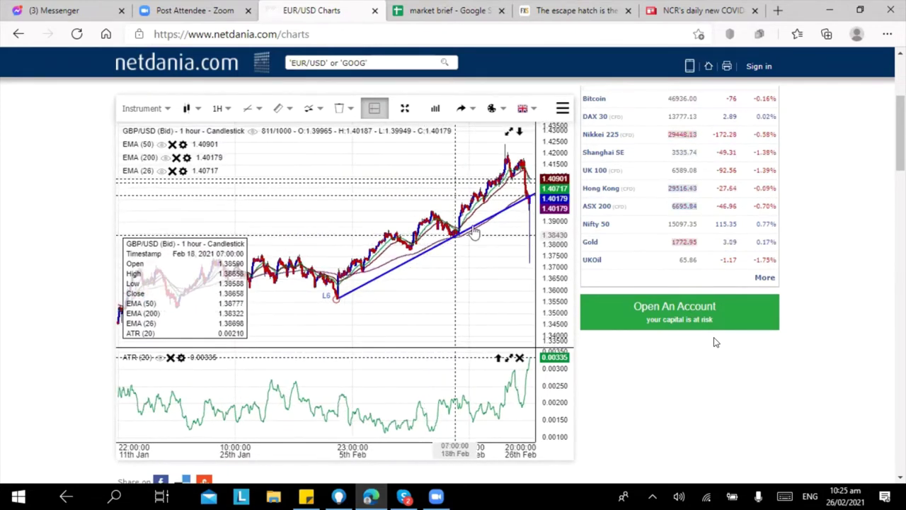
scroll(317, 179, up, 4)
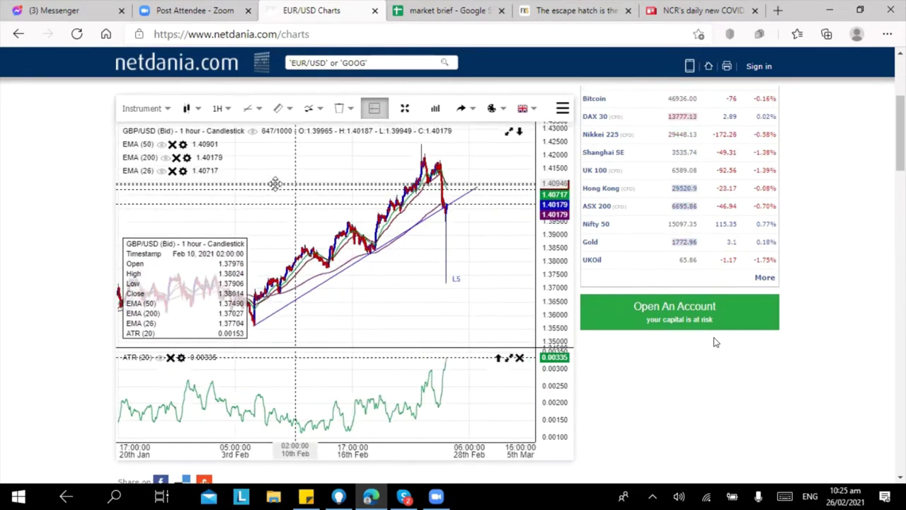
scroll(438, 225, up, 5)
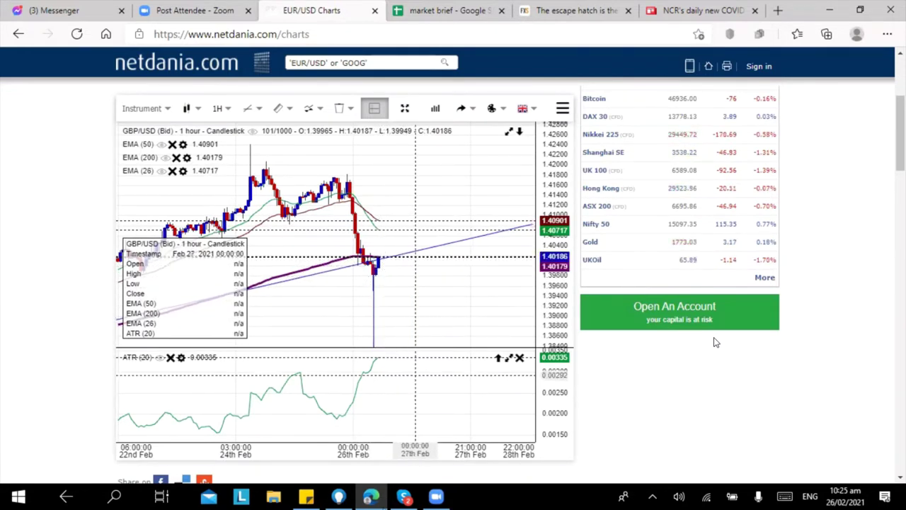
Step: Switch to the market brief spreadsheet and review the GBP/USD sell and take profit cells for 26 February 2021
click(450, 16)
click(271, 350)
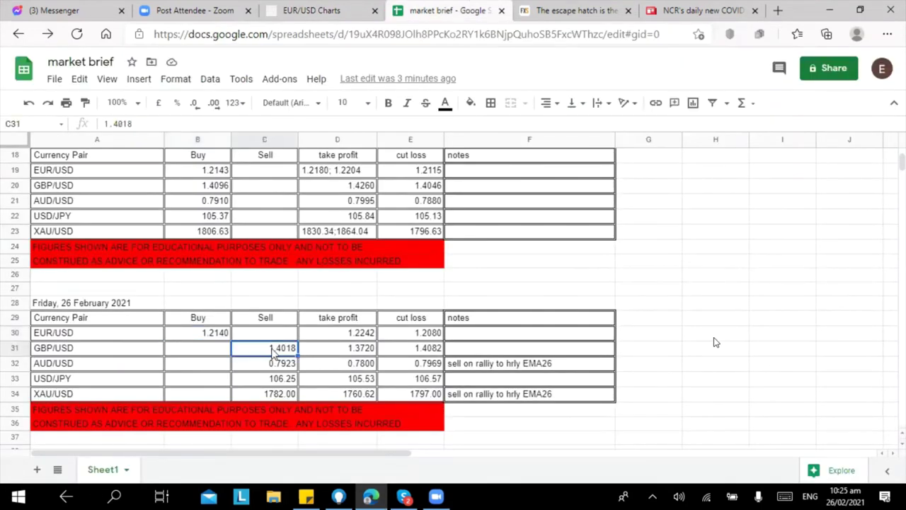
click(354, 351)
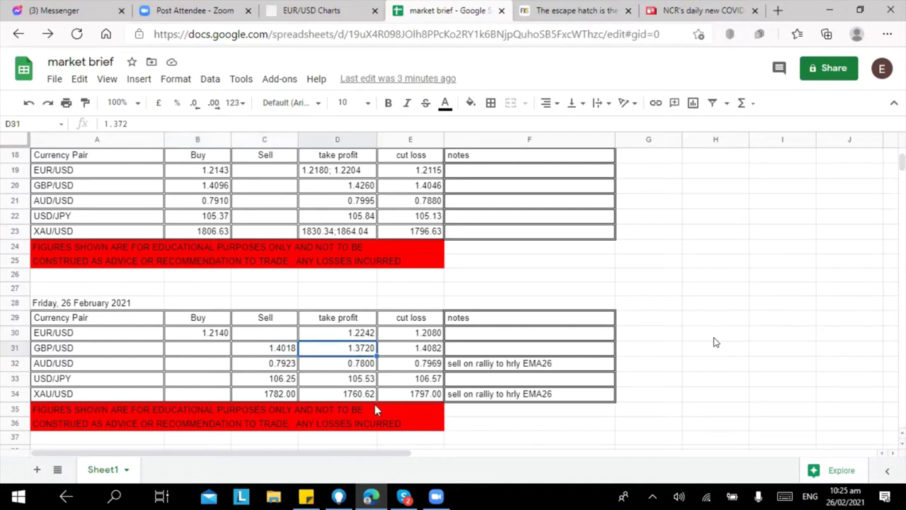
mouse_move(377, 502)
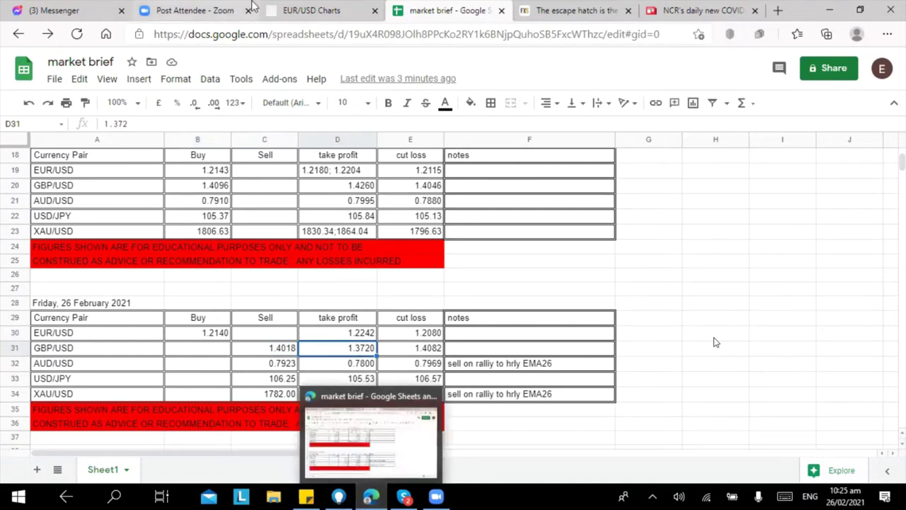
Step: Return to the netdania GBP/USD chart and check the downside target at the lower end of the vertical projection line
click(322, 9)
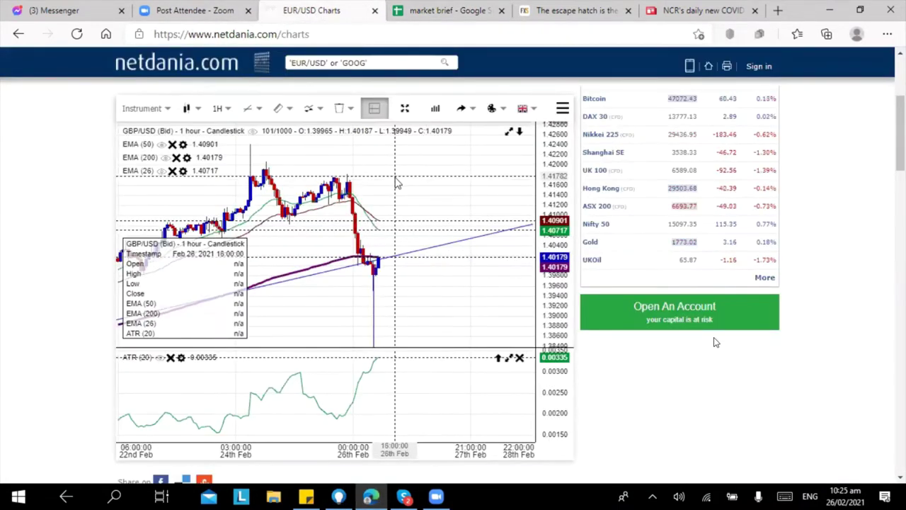
scroll(397, 182, down, 4)
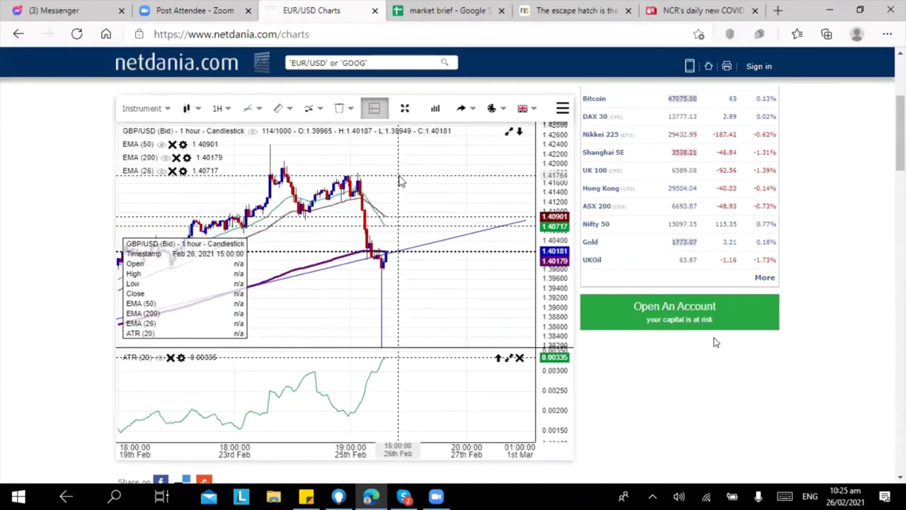
scroll(404, 181, down, 5)
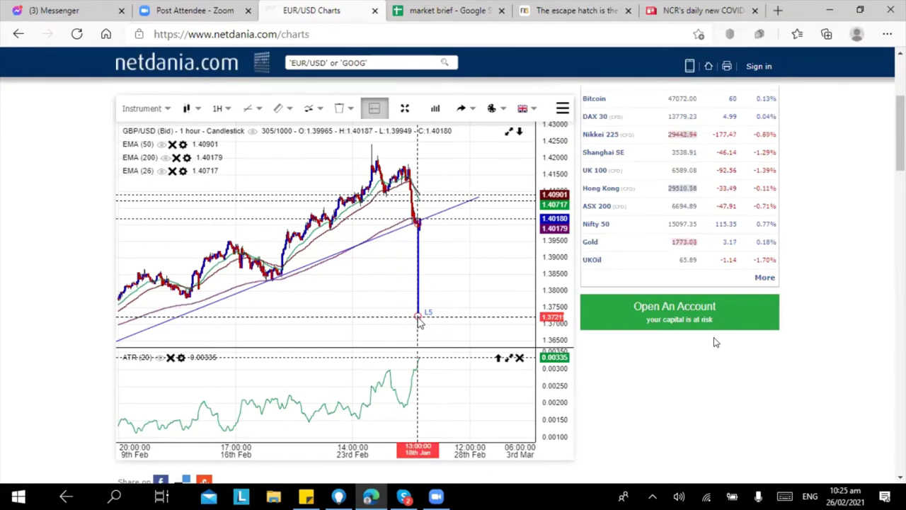
mouse_move(418, 320)
mouse_down()
mouse_move(409, 226)
mouse_move(368, 192)
mouse_move(384, 202)
mouse_move(423, 277)
mouse_up()
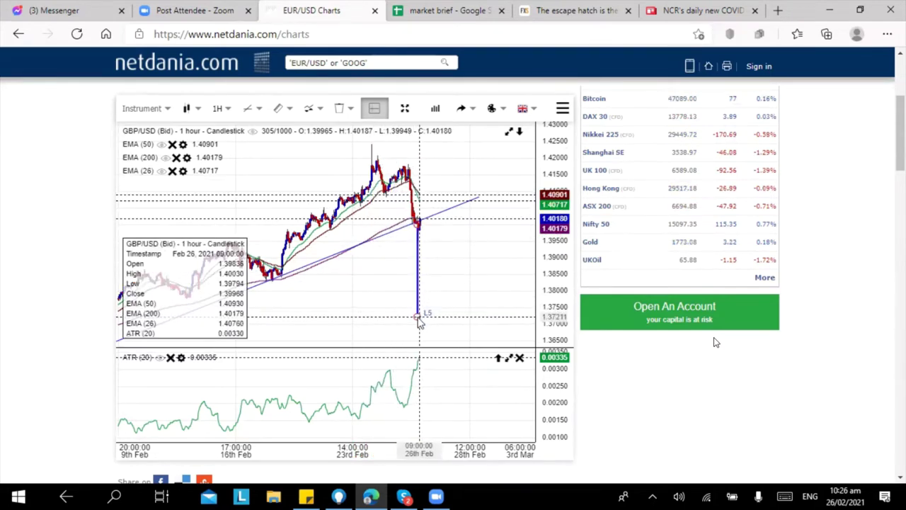
scroll(420, 315, up, 3)
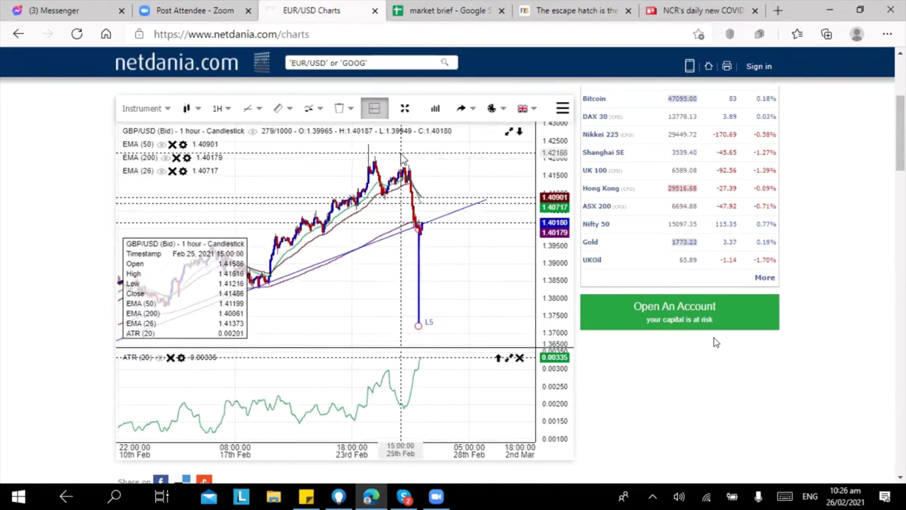
scroll(439, 185, up, 1)
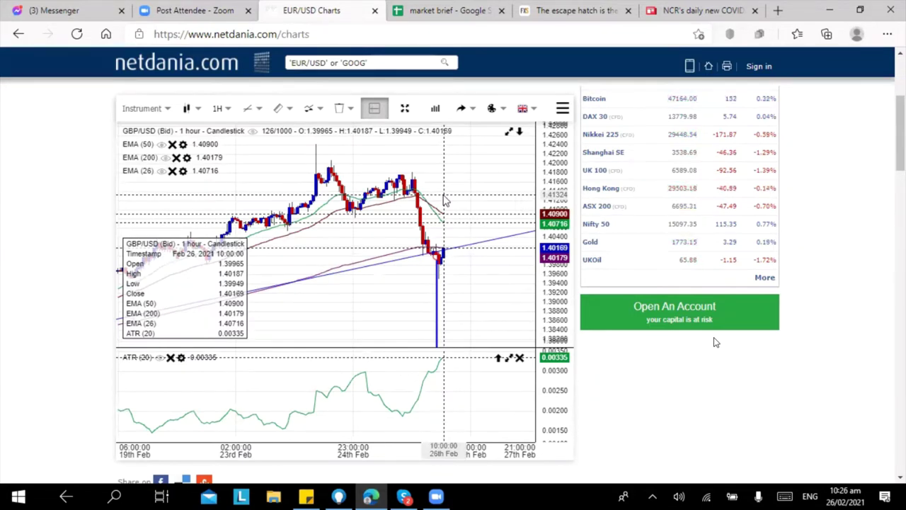
Step: In the market brief spreadsheet, set the 26 February GBP/USD cut loss formula in E31 to =(C31+0.0067)
click(436, 13)
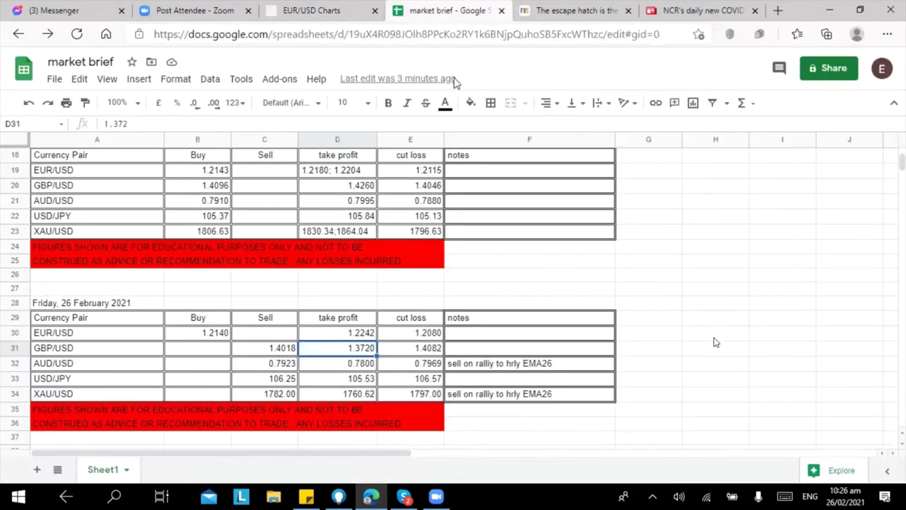
click(426, 186)
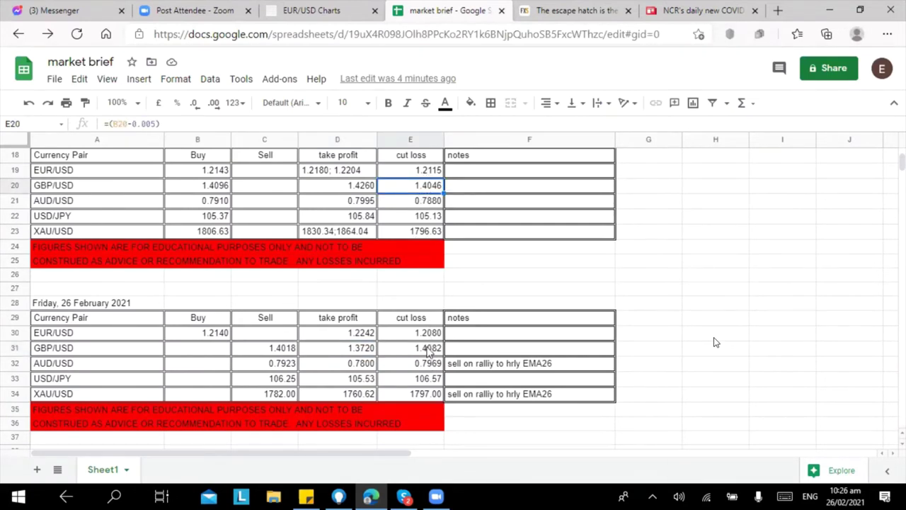
click(428, 348)
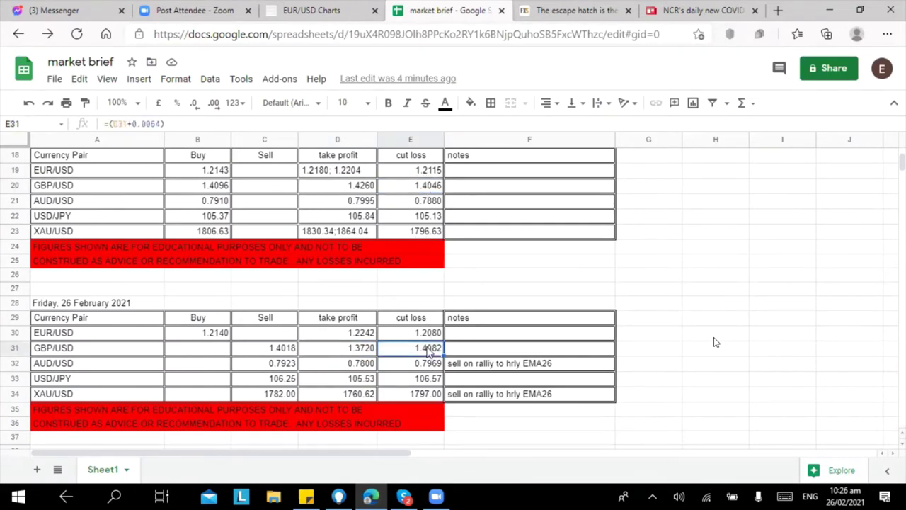
click(161, 124)
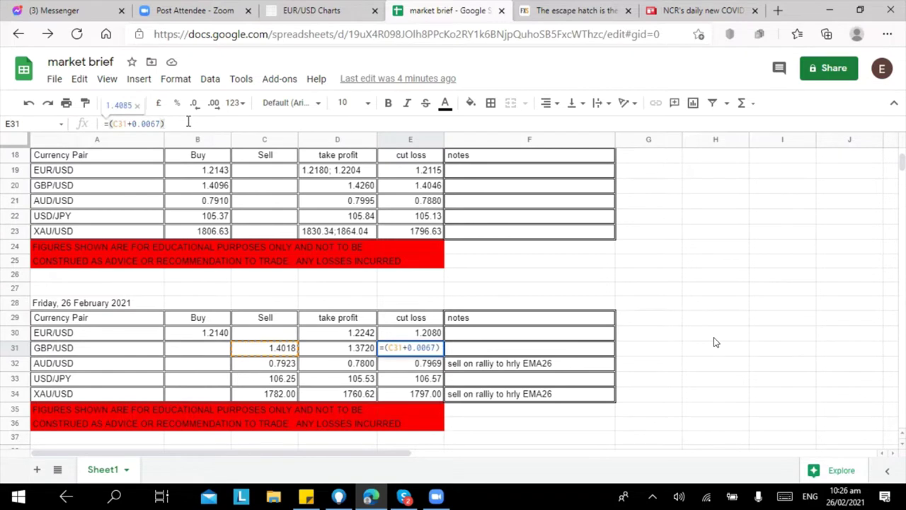
key(Return)
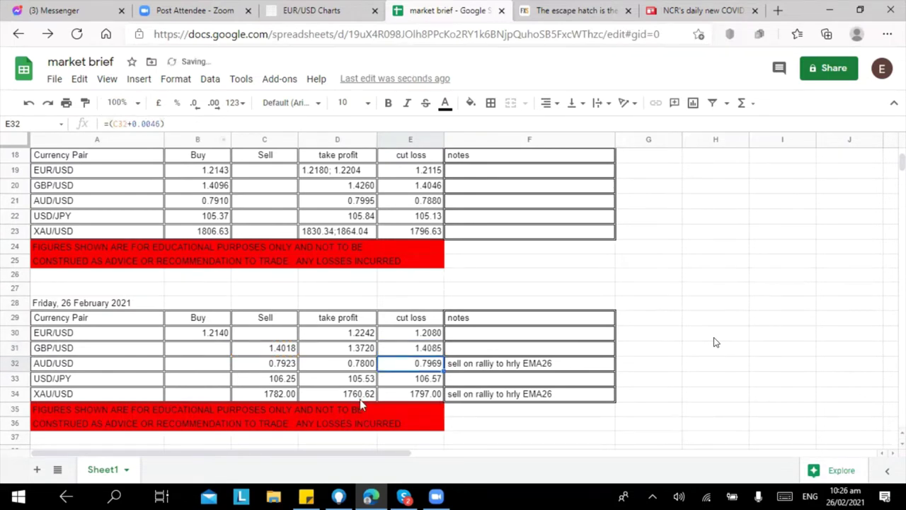
click(416, 350)
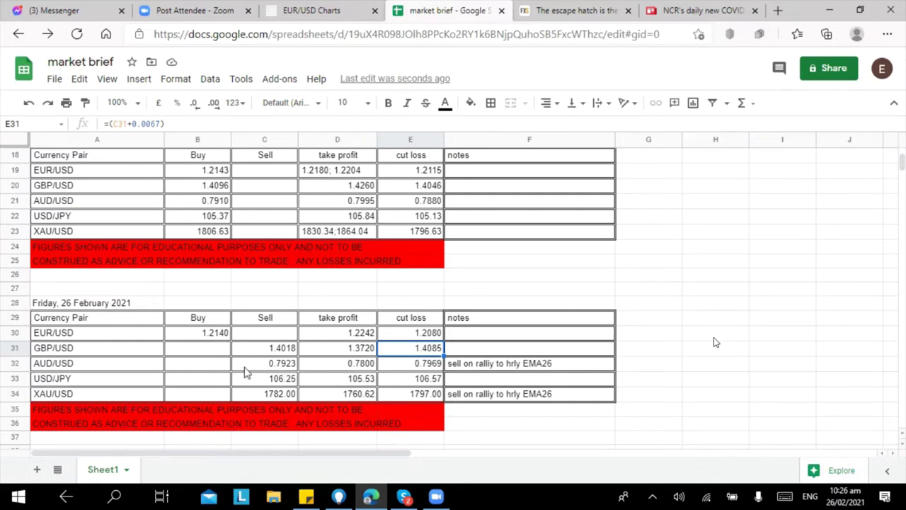
Step: Move on to the AUD/USD row and switch the netdania chart to the AUD/USD instrument
click(126, 365)
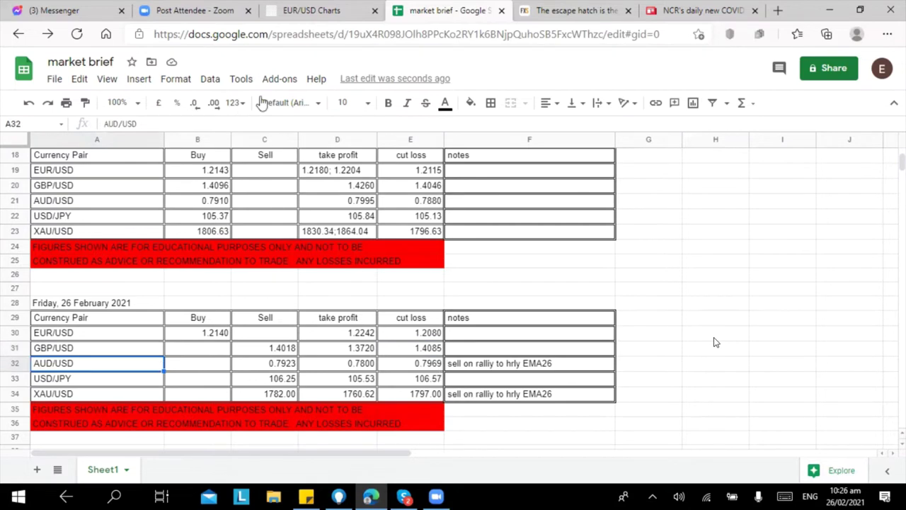
click(318, 11)
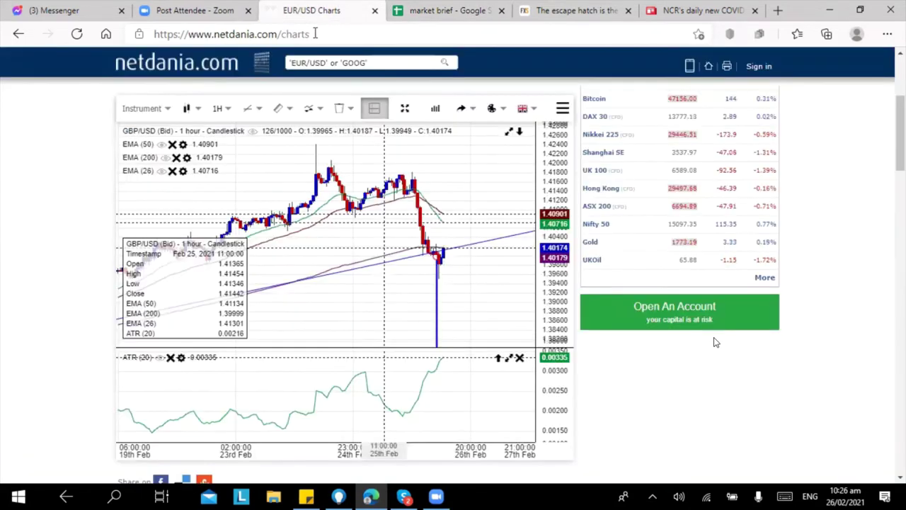
click(167, 113)
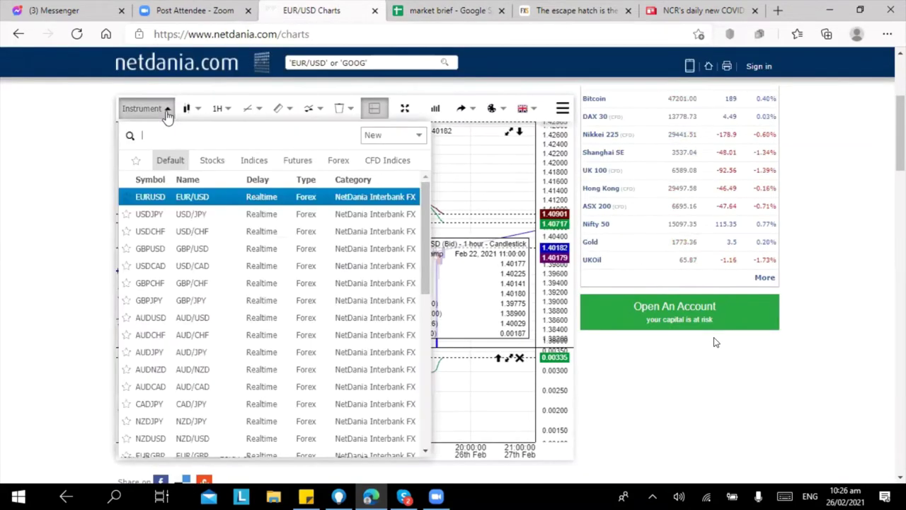
click(170, 323)
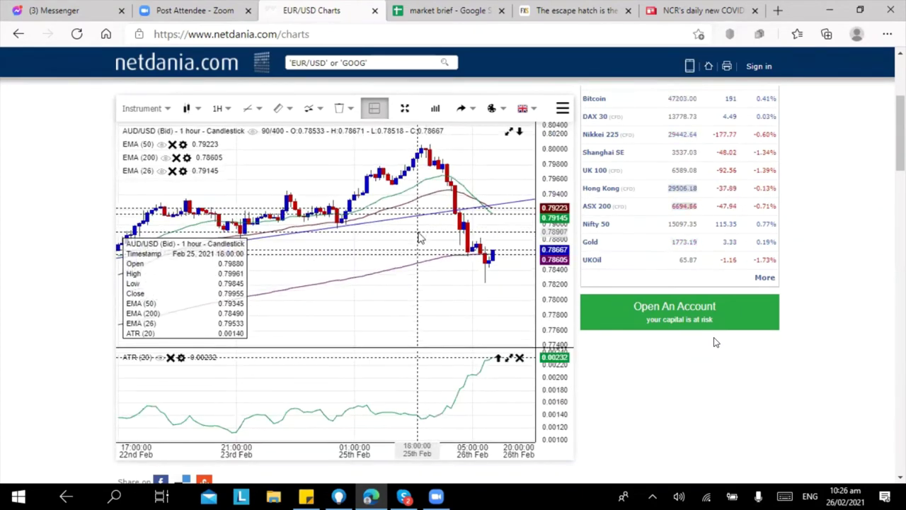
Step: Examine the AUD/USD 1-hour chart over short and long periods, comparing price with the rising trendline and the EMA lines
scroll(419, 238, down, 5)
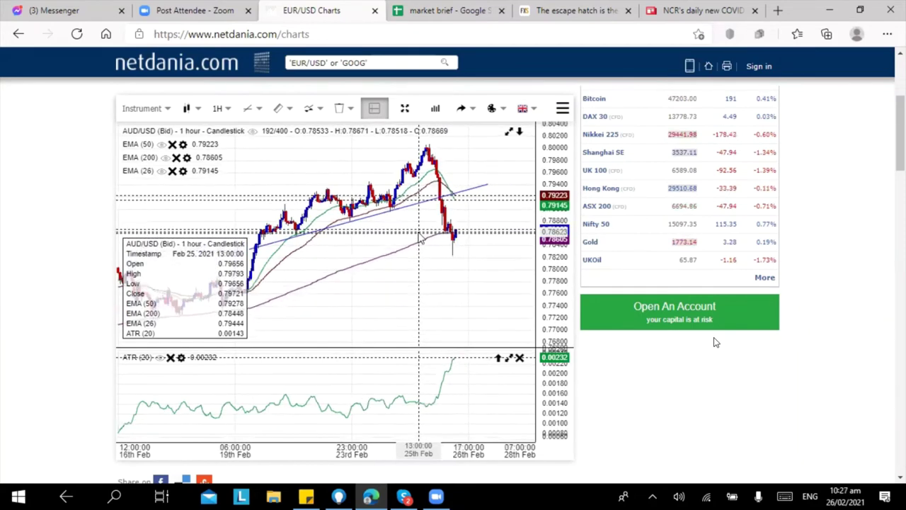
scroll(419, 237, down, 1)
scroll(427, 243, up, 5)
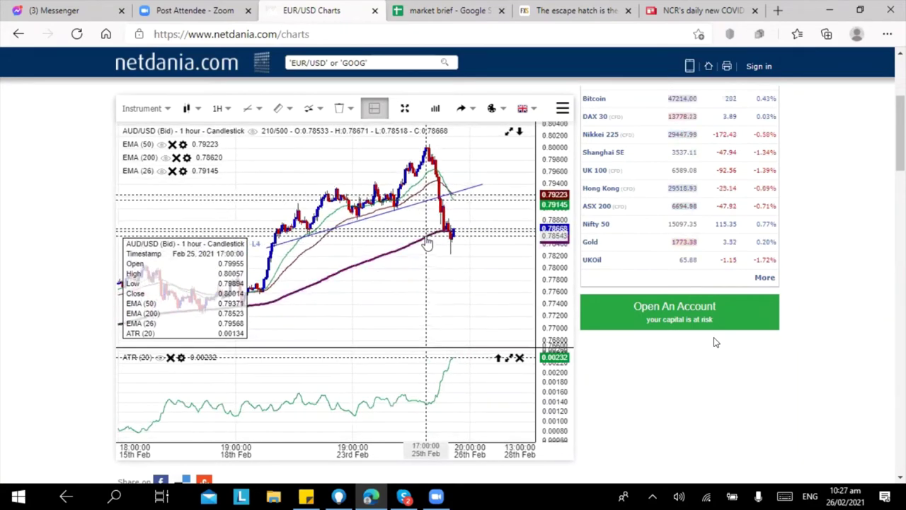
scroll(481, 239, up, 3)
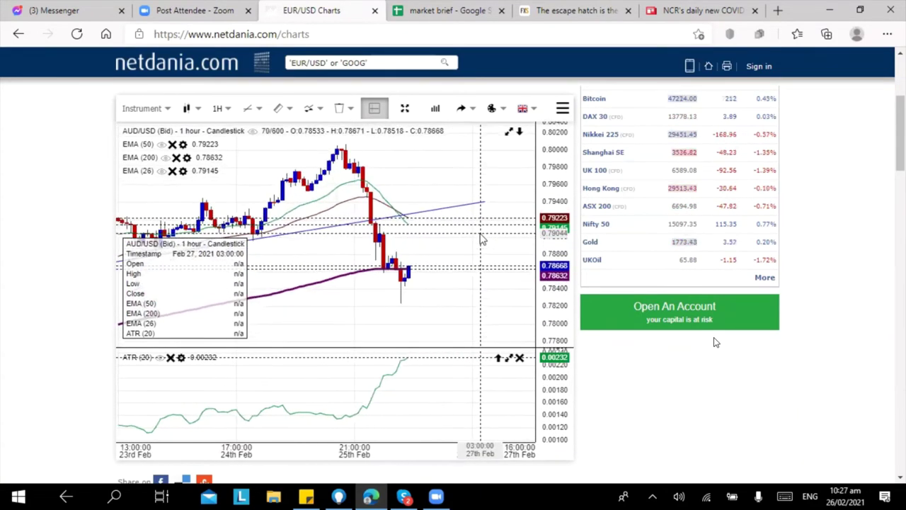
scroll(442, 274, down, 2)
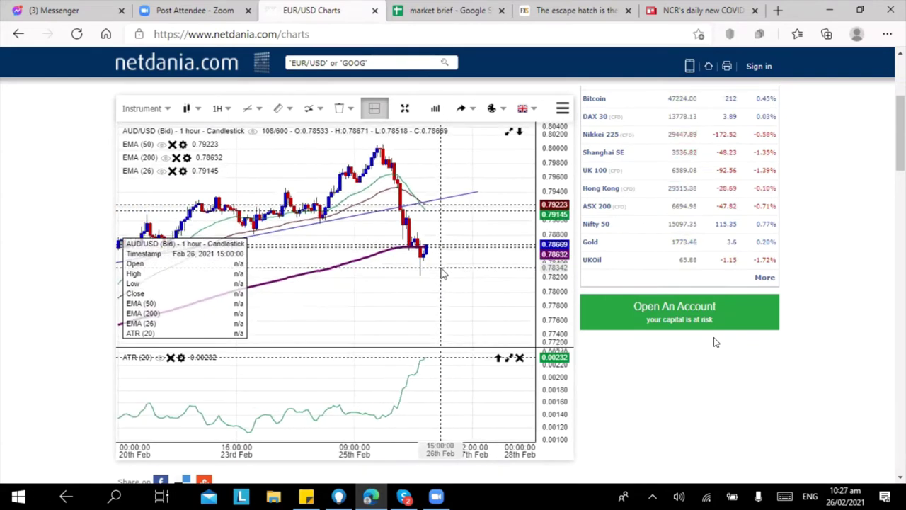
scroll(442, 274, down, 3)
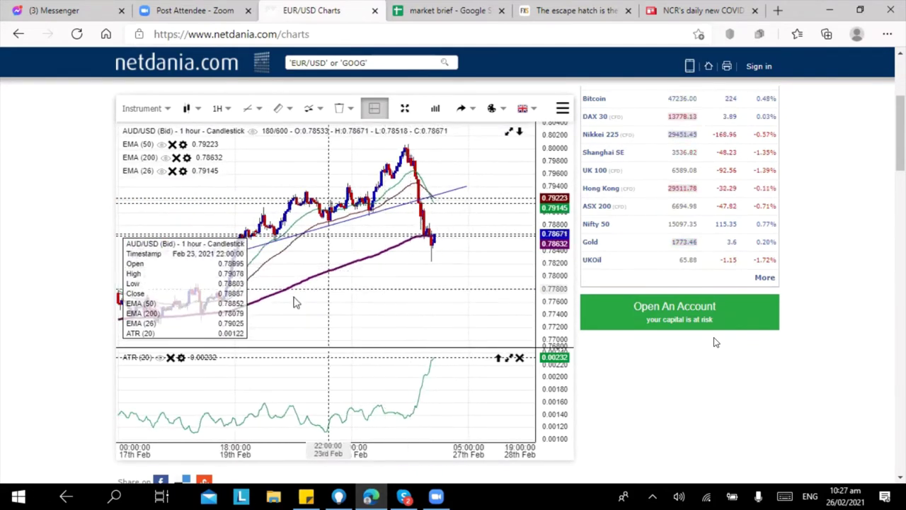
scroll(394, 310, down, 2)
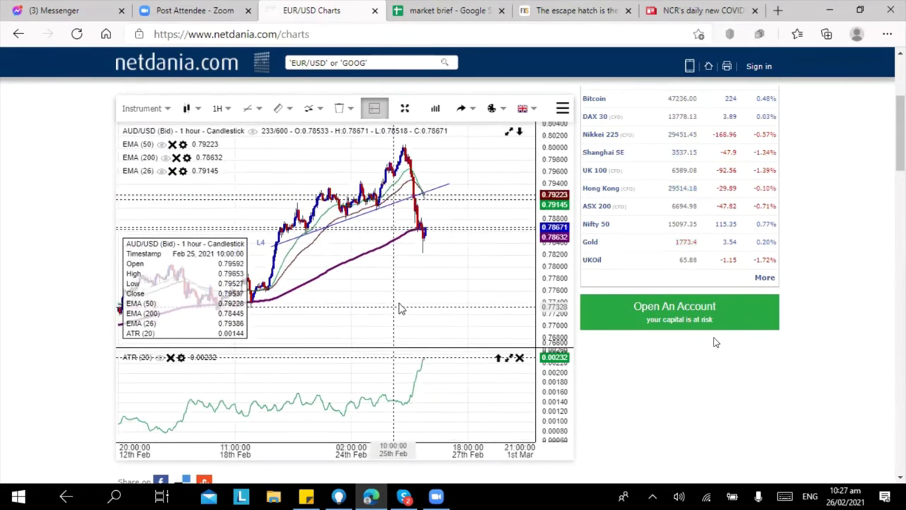
scroll(400, 309, down, 2)
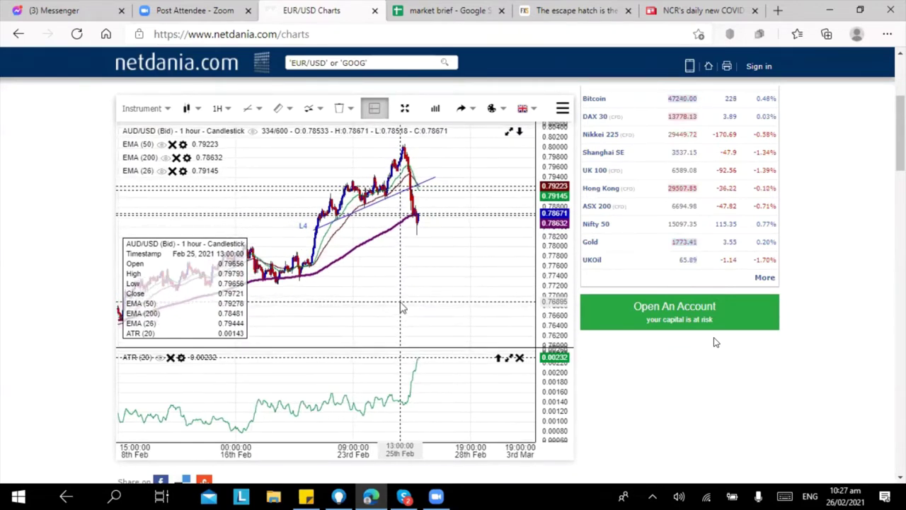
click(402, 197)
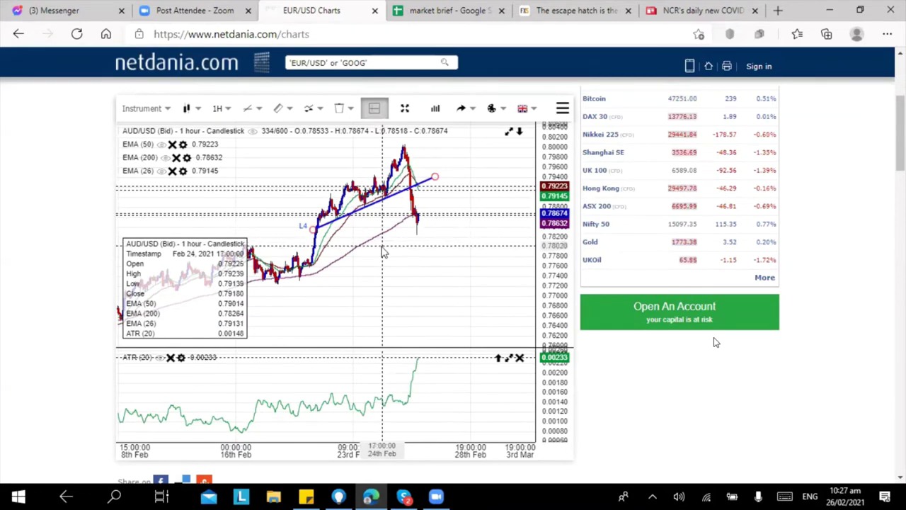
Step: Draw a rising support trendline under the AUD/USD lows from early February to late February, from about 0.7550 to about 0.7870
scroll(382, 251, down, 3)
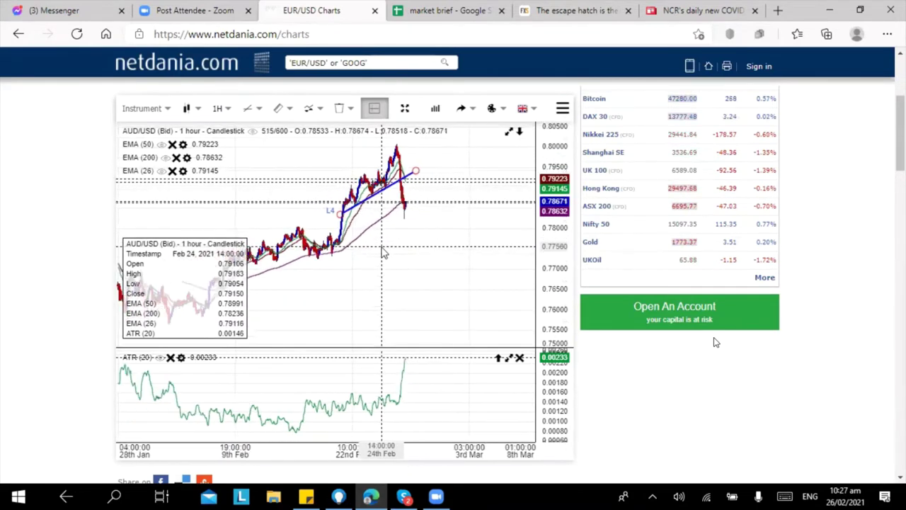
scroll(382, 251, down, 3)
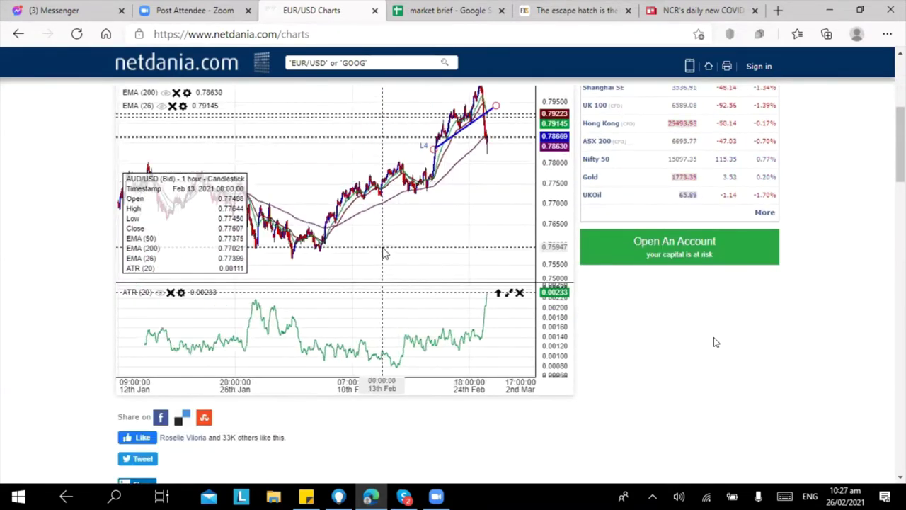
scroll(453, 253, down, 3)
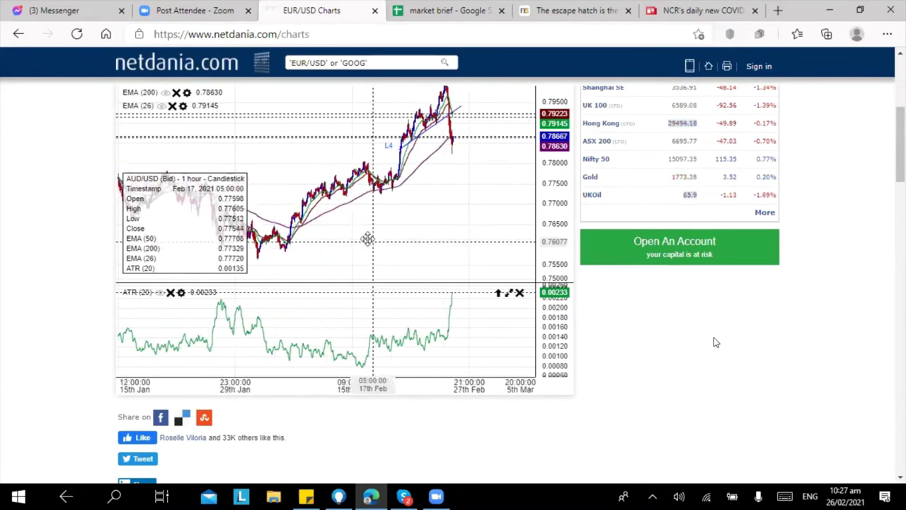
scroll(714, 342, up, 1)
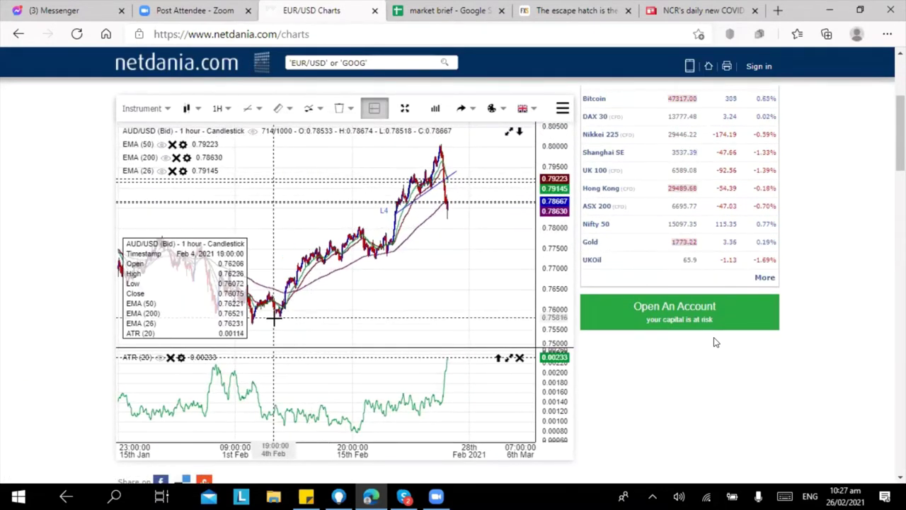
mouse_move(281, 318)
mouse_down()
mouse_move(441, 225)
mouse_move(465, 199)
mouse_move(480, 200)
mouse_up()
drag(281, 317, 259, 332)
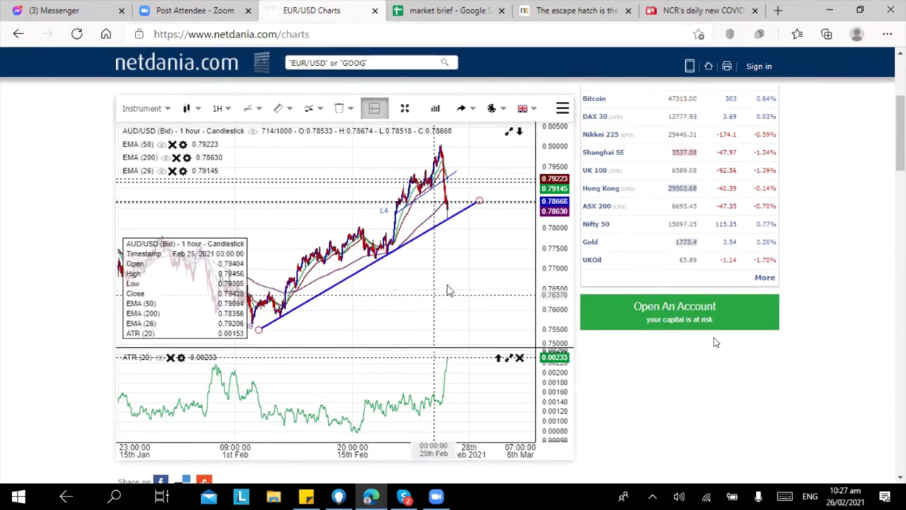
Step: Draw a rising upper channel line along the AUD/USD highs, from about 0.7670 in early February to about 0.8044 above the late February peak
scroll(456, 286, up, 1)
scroll(456, 286, up, 1)
scroll(460, 284, up, 2)
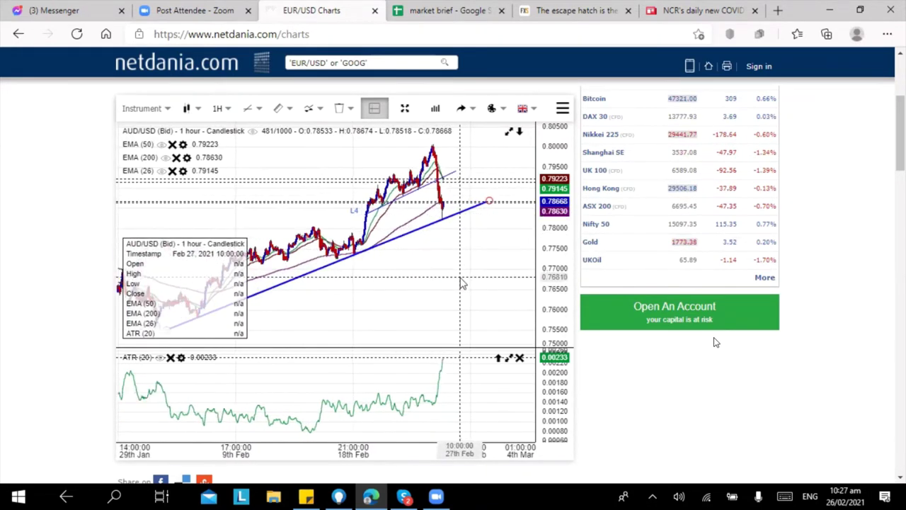
scroll(461, 283, down, 3)
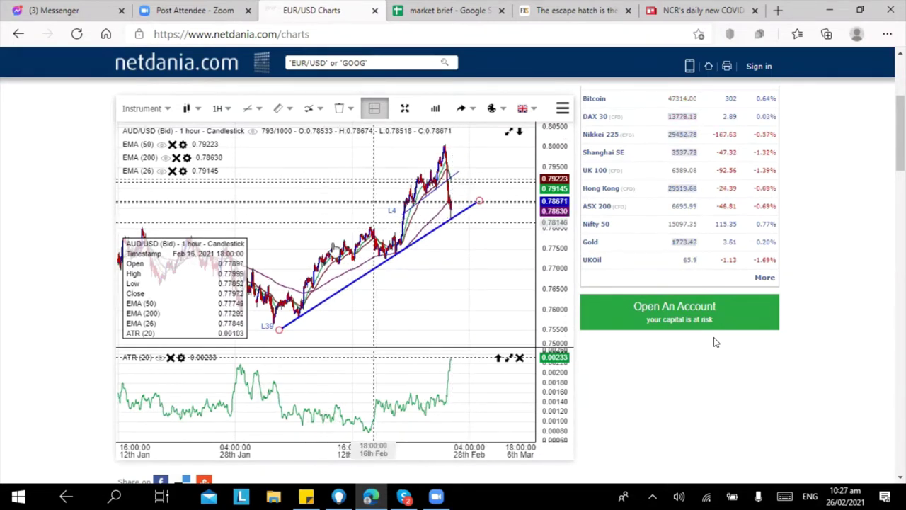
click(255, 111)
click(271, 136)
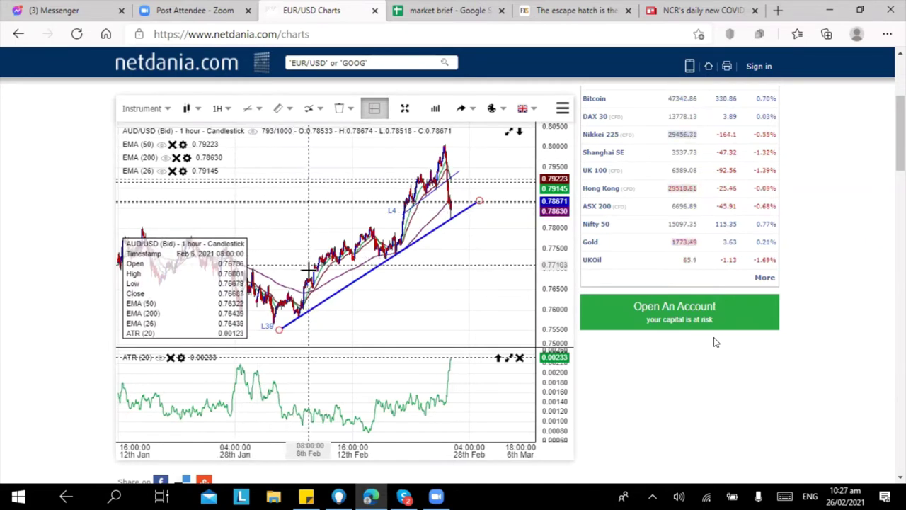
drag(315, 262, 459, 134)
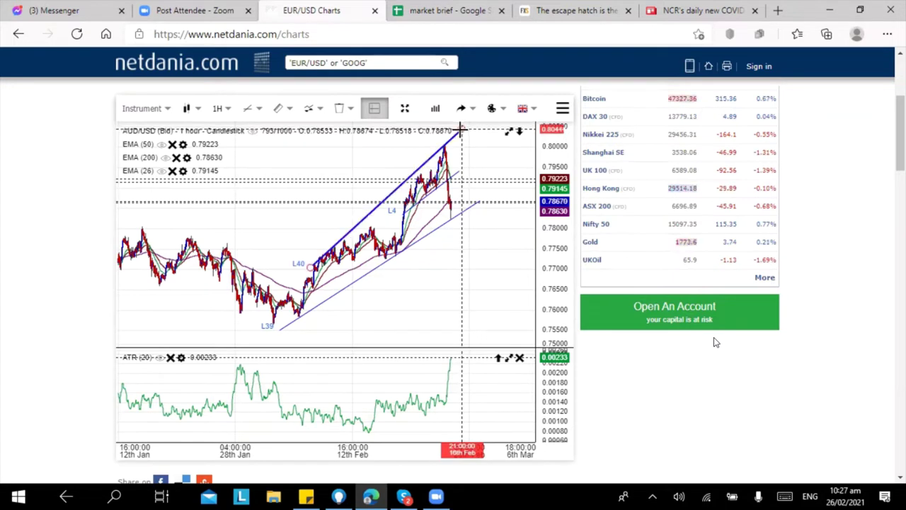
drag(307, 267, 295, 281)
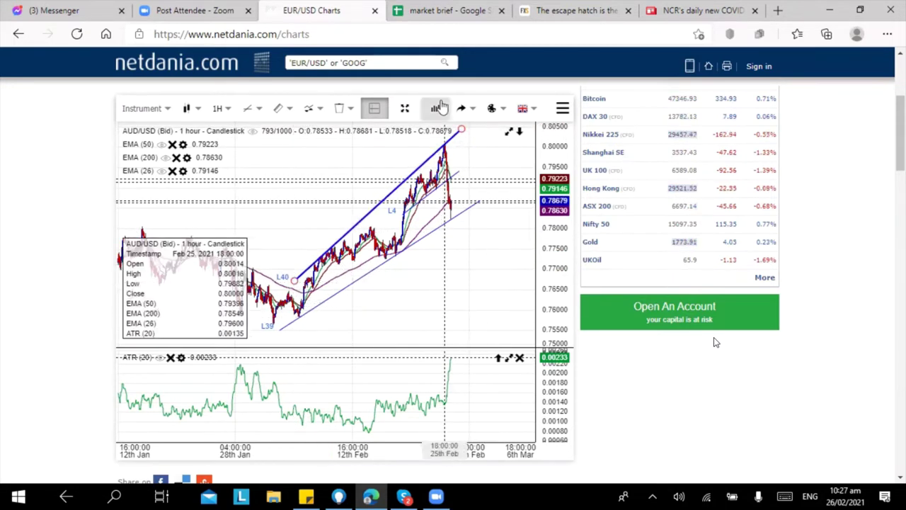
Step: Draw a near-vertical line spanning the channel's height and move it just below the lower channel line as a downside projection
click(254, 108)
click(283, 134)
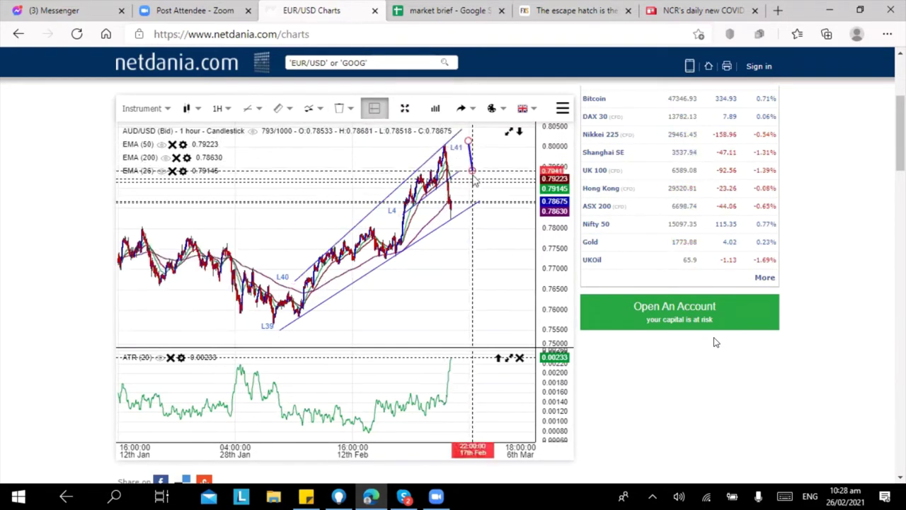
drag(469, 141, 469, 202)
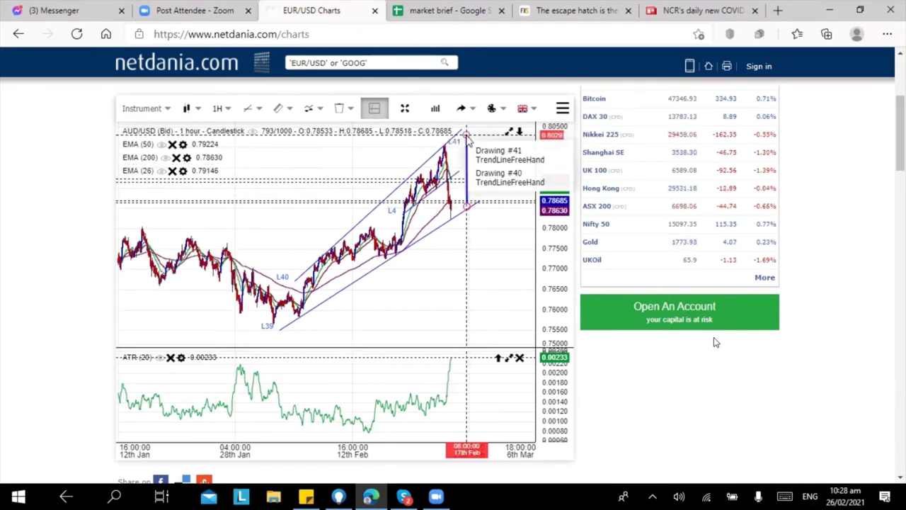
drag(467, 141, 459, 171)
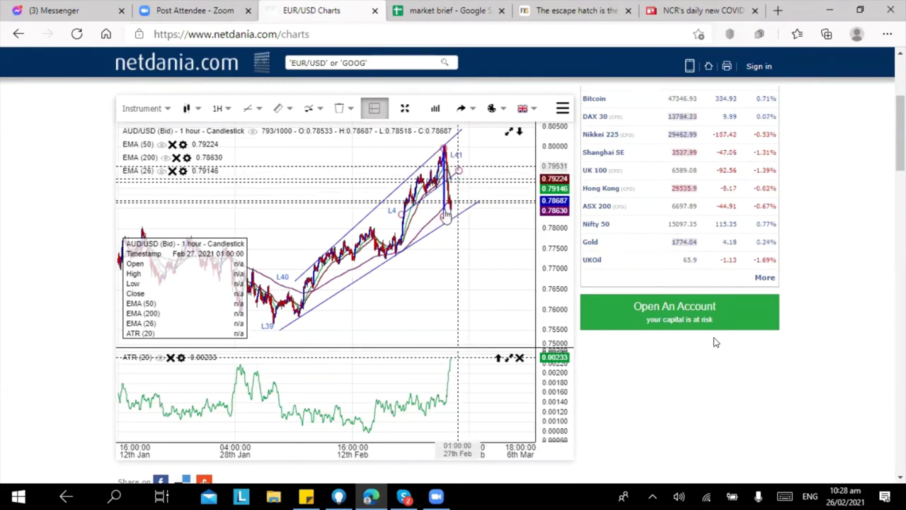
drag(446, 221, 450, 262)
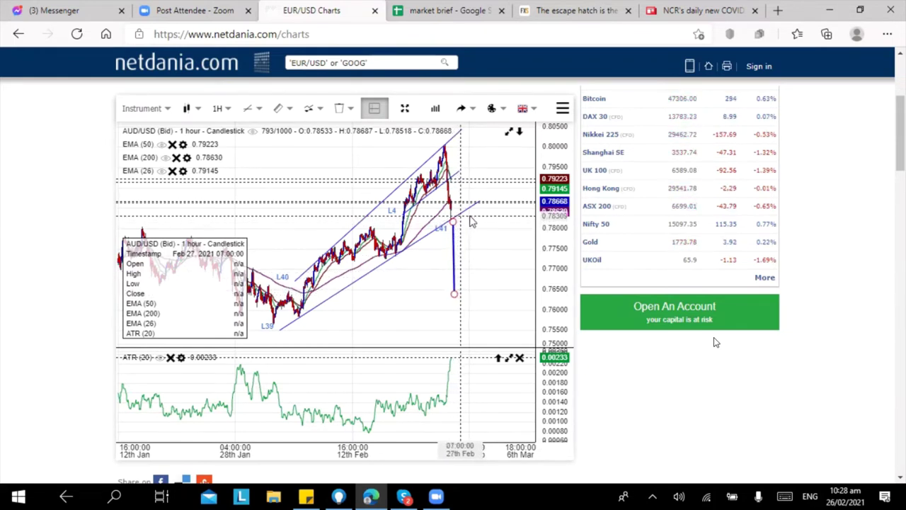
Step: Examine the recent AUD/USD candles up close against the 200 EMA, the lower channel line and the start of the downside projection
scroll(471, 221, up, 4)
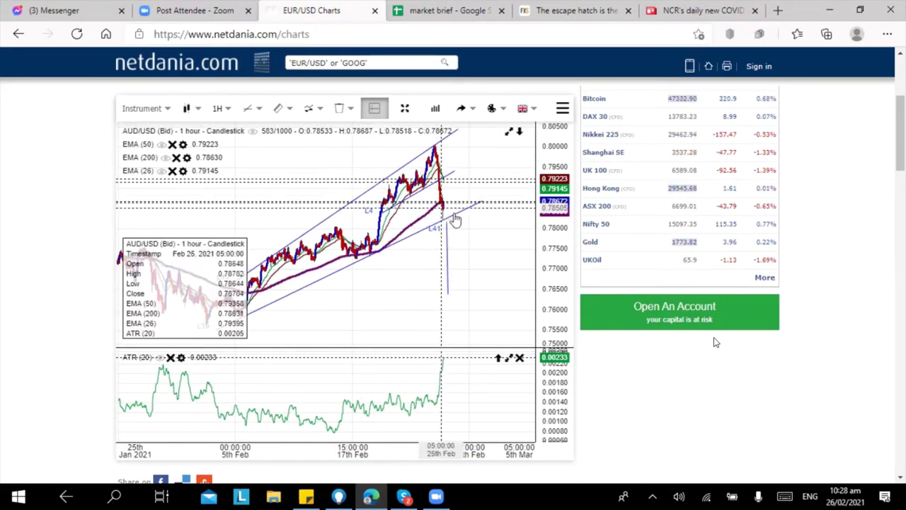
scroll(467, 224, up, 4)
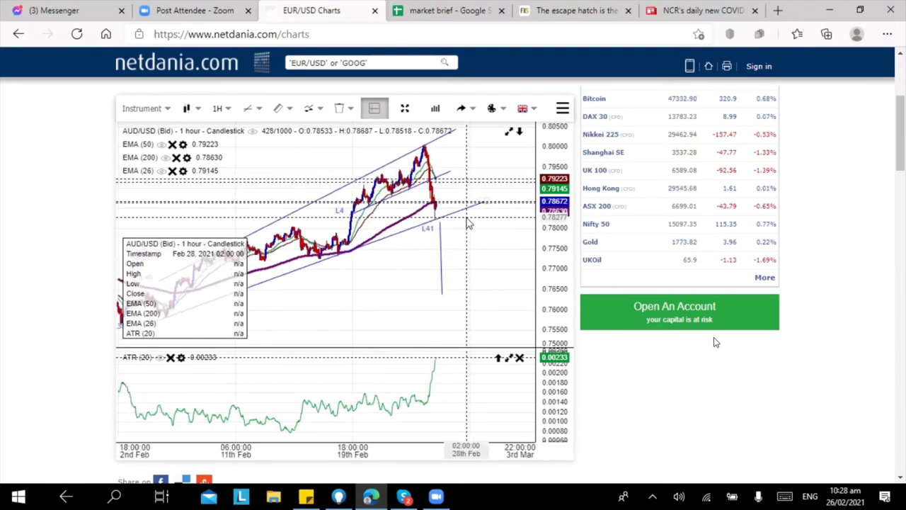
scroll(467, 224, up, 5)
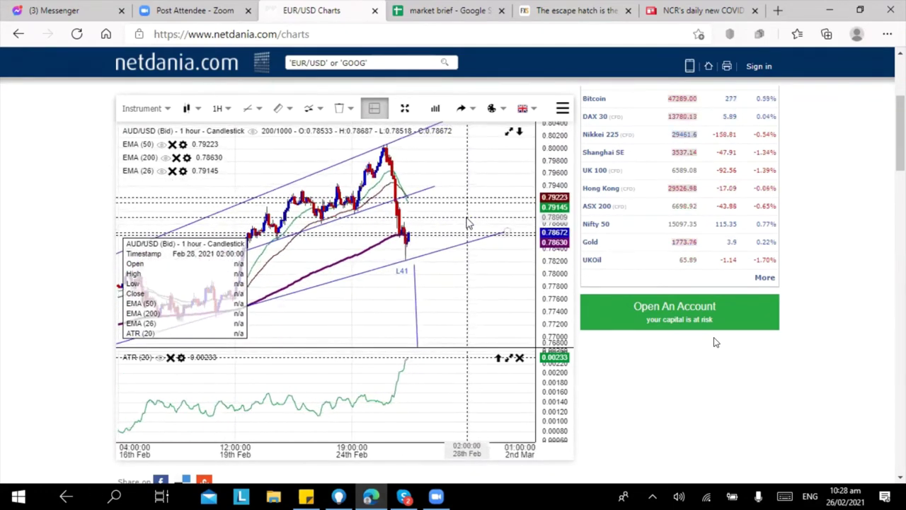
scroll(467, 224, up, 2)
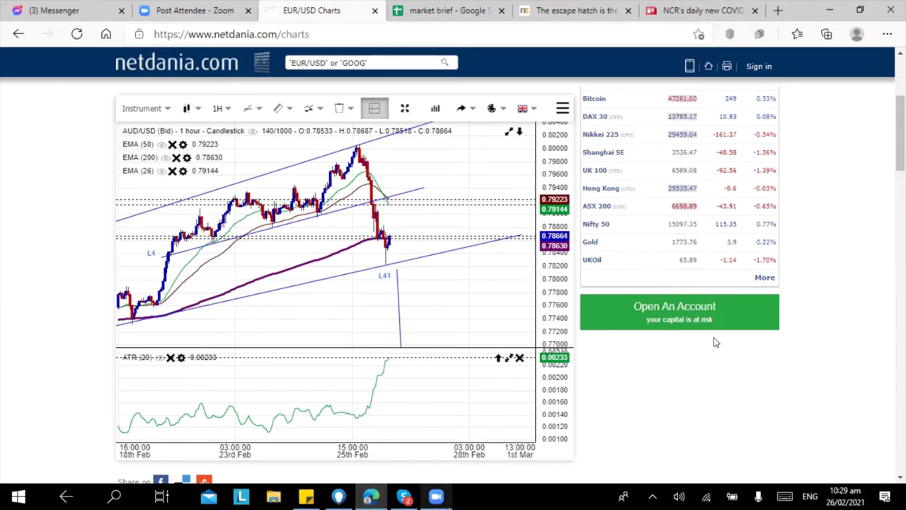
click(436, 497)
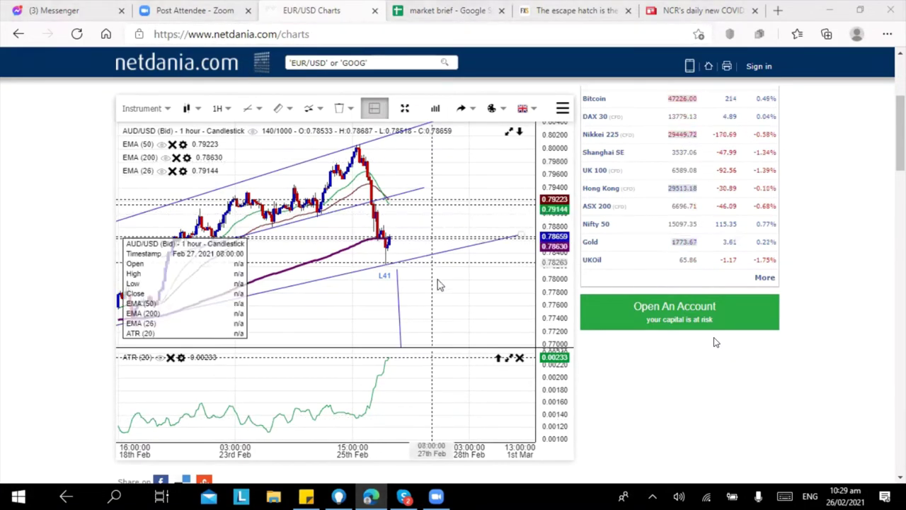
scroll(442, 234, up, 3)
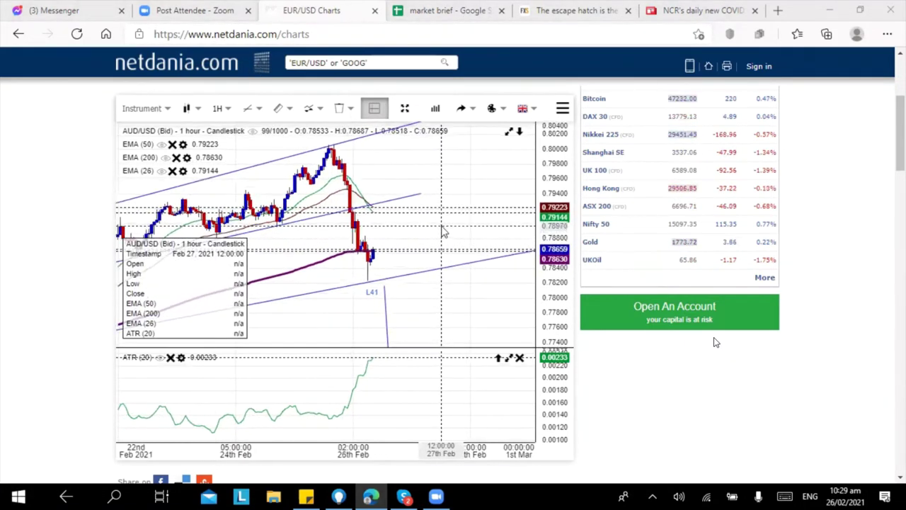
drag(407, 238, 467, 228)
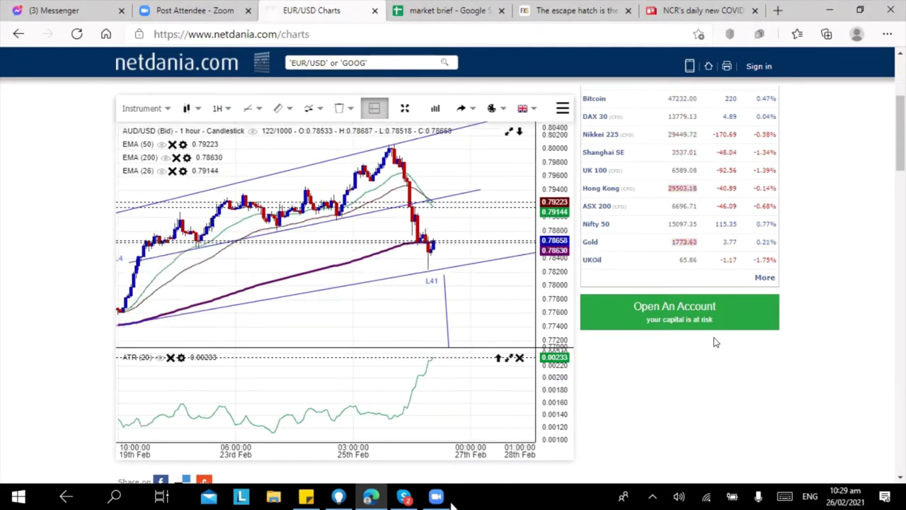
mouse_move(438, 499)
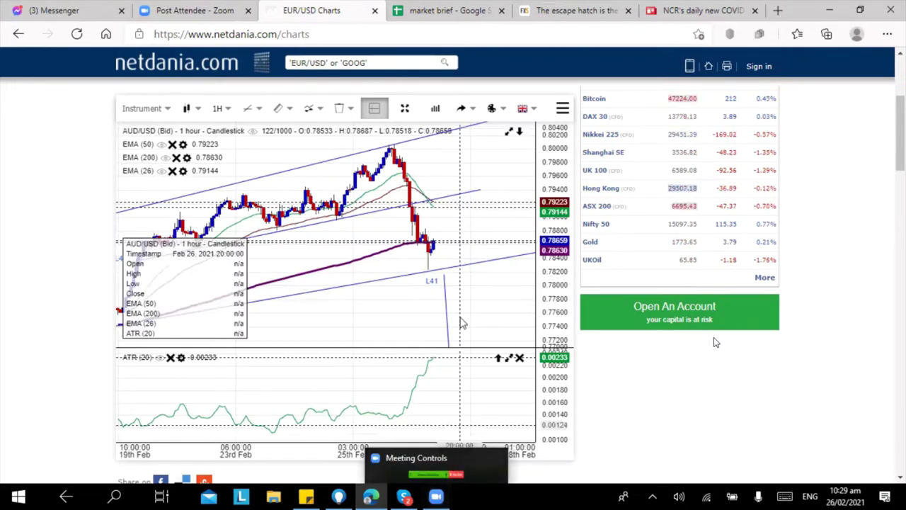
Step: Straighten the downside projection line to vertical by moving its lower end to about 0.7637
drag(376, 307, 396, 233)
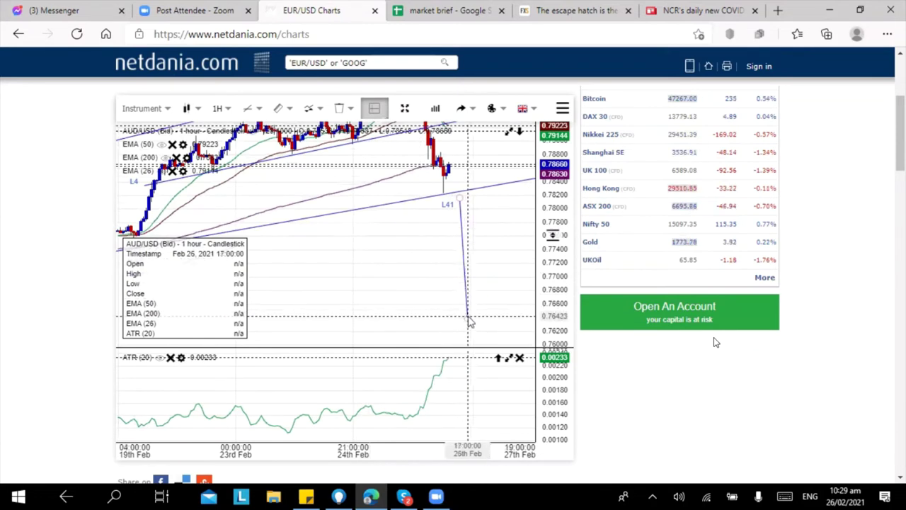
key(Escape)
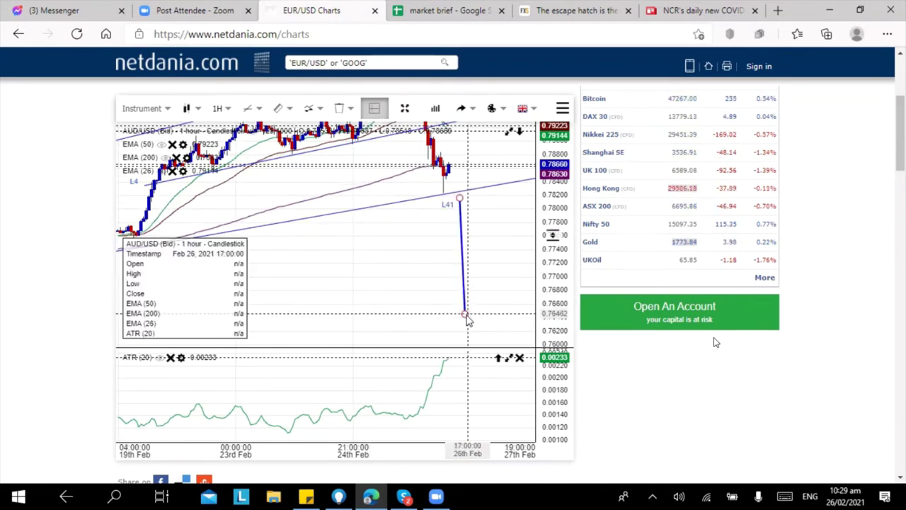
key(Escape)
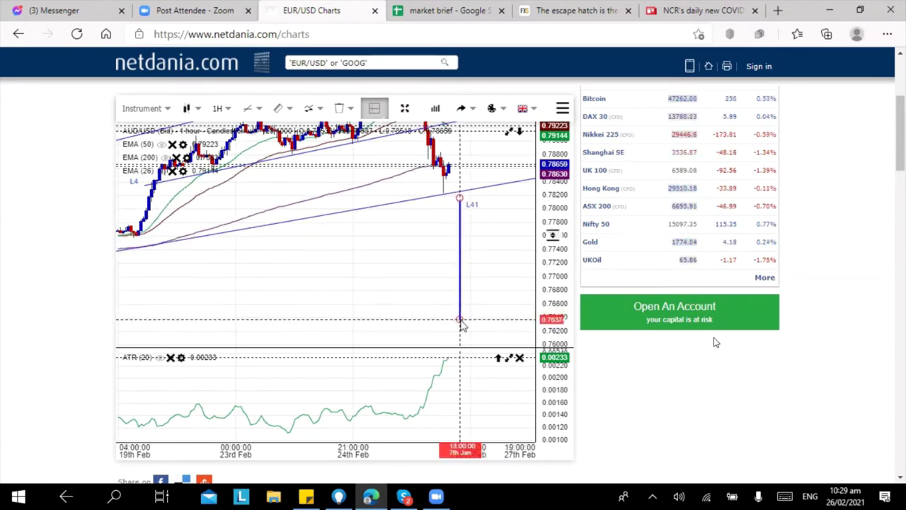
click(460, 320)
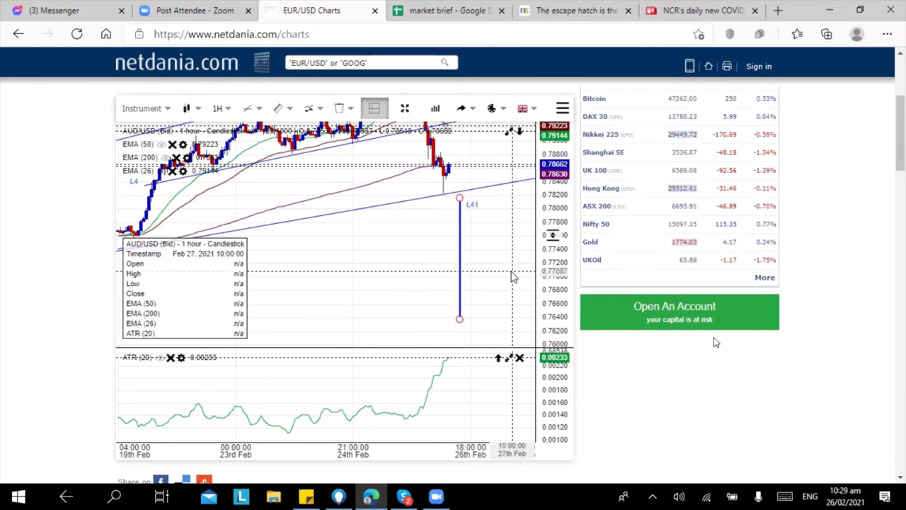
Step: Examine the AUD/USD downside projection over longer and shorter periods, comparing its lower end with current price, the lower channel line and the 200 EMA
scroll(414, 271, down, 2)
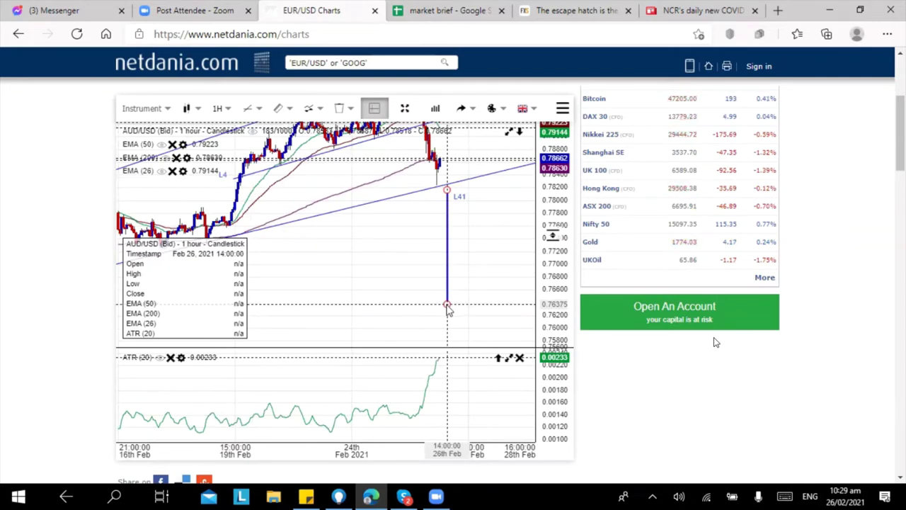
scroll(416, 253, down, 3)
scroll(416, 254, down, 2)
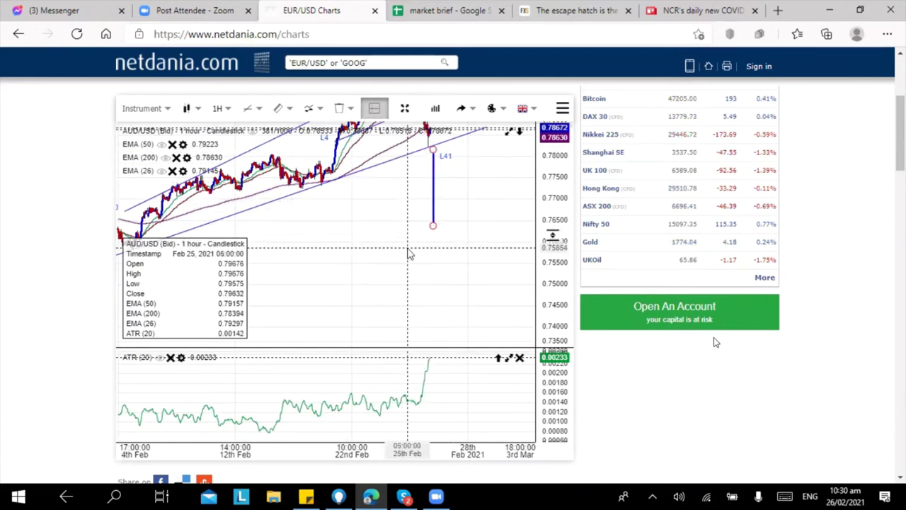
scroll(408, 253, down, 2)
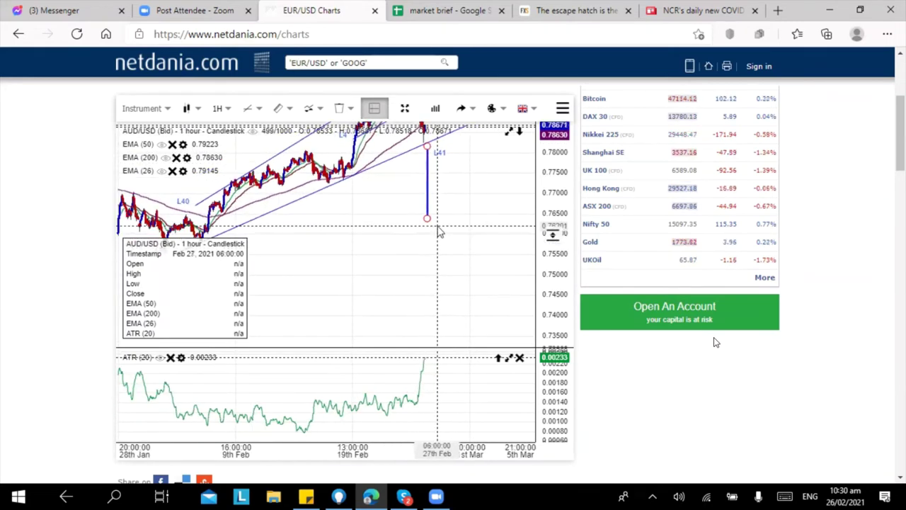
scroll(461, 203, up, 3)
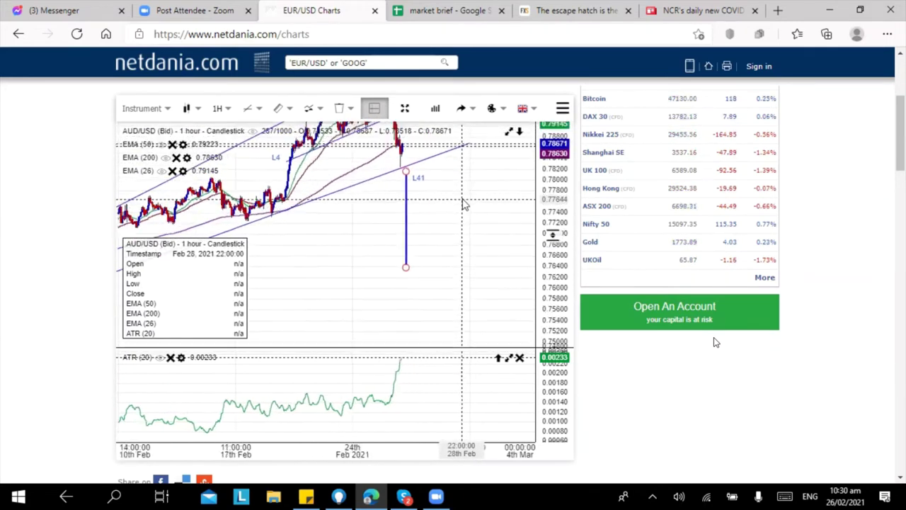
scroll(462, 204, up, 3)
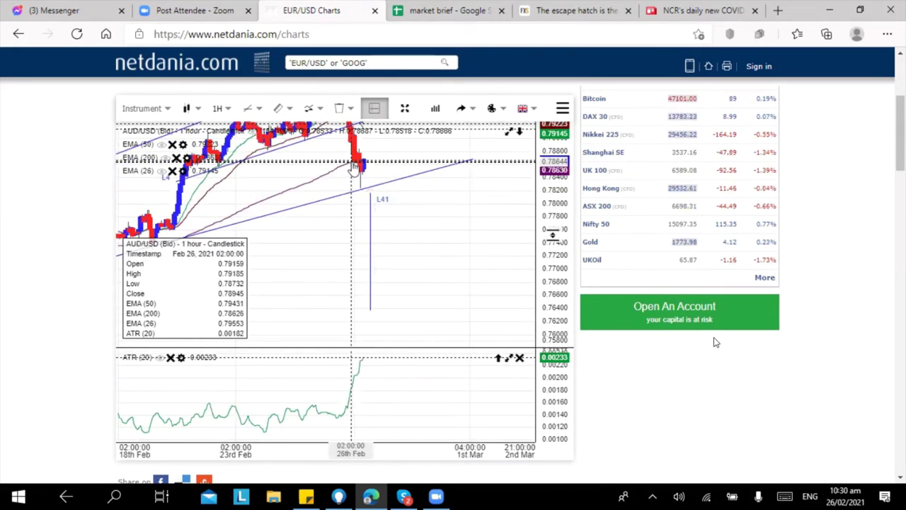
scroll(361, 173, up, 3)
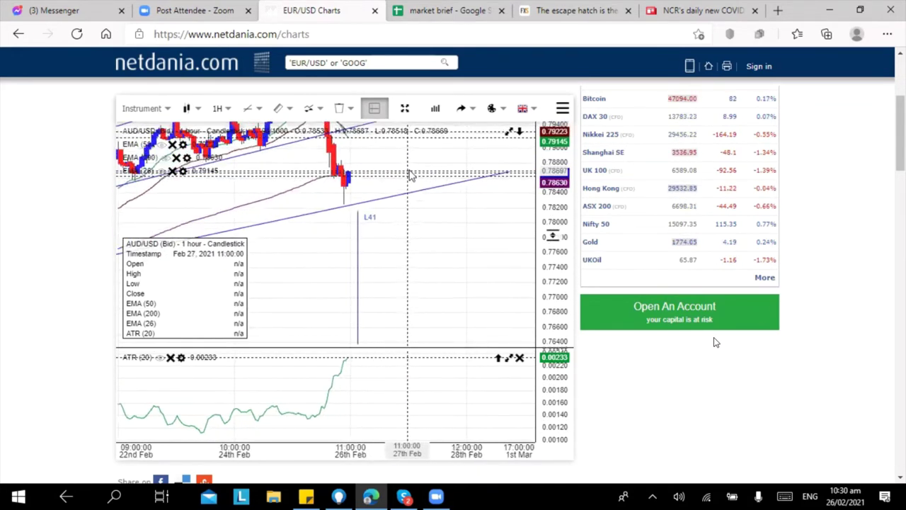
scroll(410, 175, up, 1)
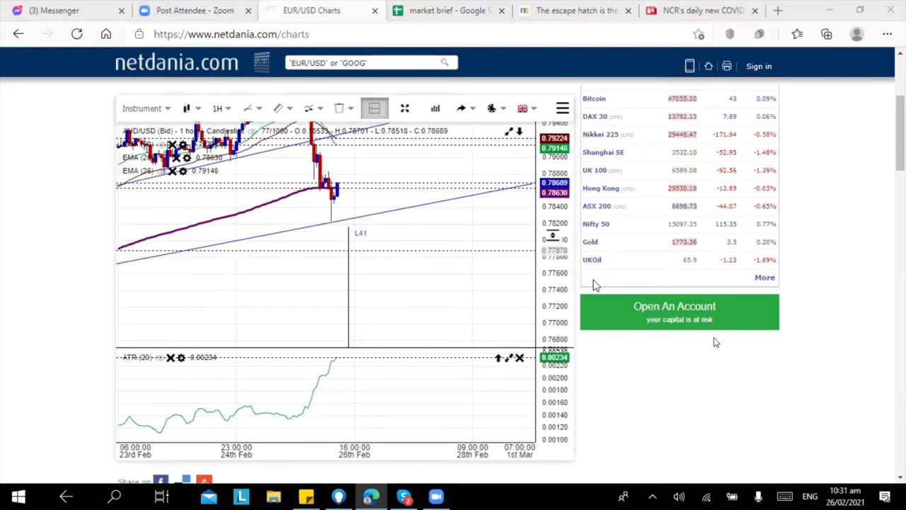
scroll(497, 245, down, 5)
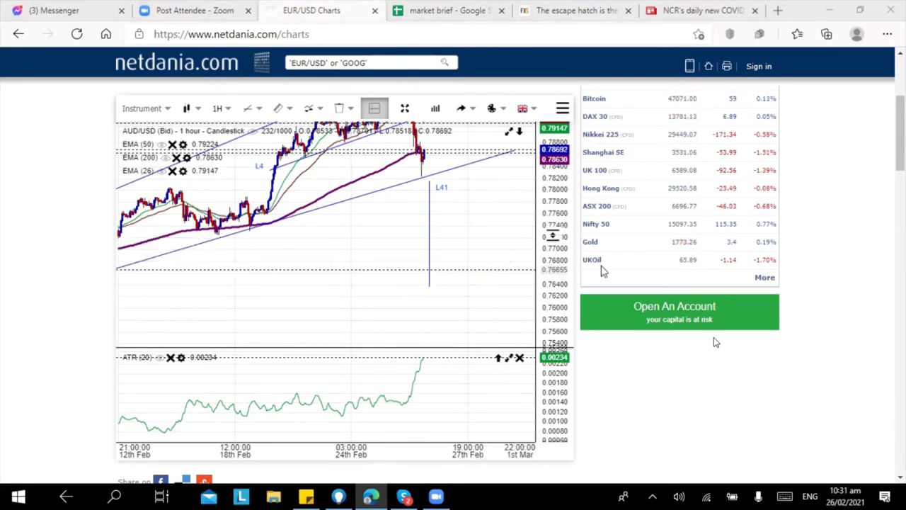
scroll(605, 269, up, 1)
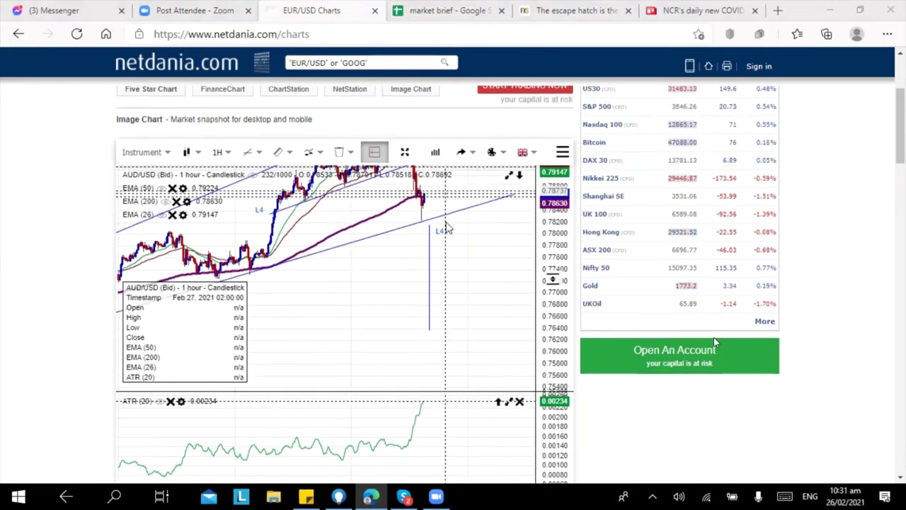
Step: Draw a short near-vertical line from about 0.801 to 0.794 and move it to hang from the middle channel line along the price drop
drag(464, 286, 465, 353)
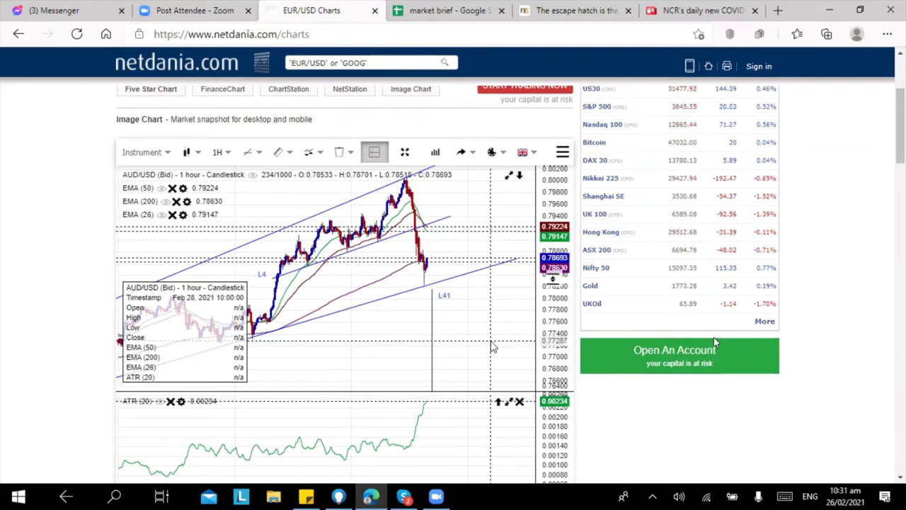
scroll(493, 347, up, 2)
scroll(487, 344, up, 2)
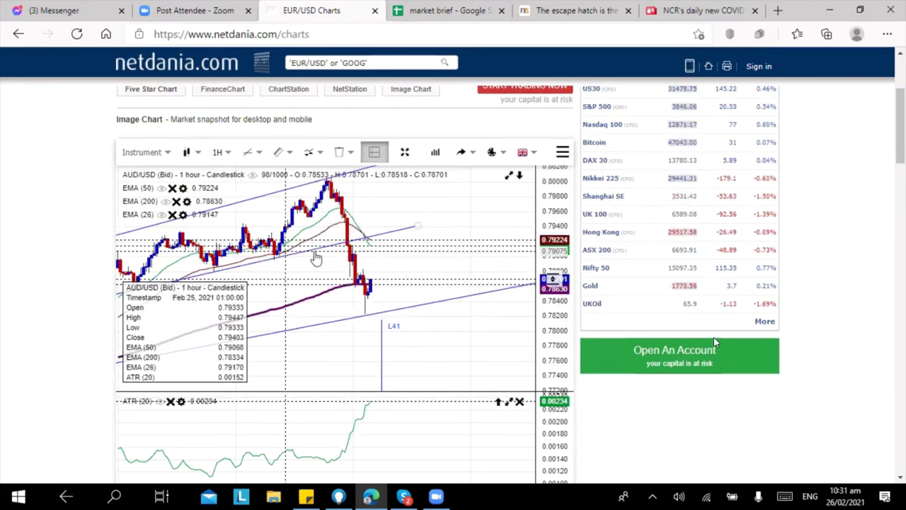
scroll(343, 180, down, 2)
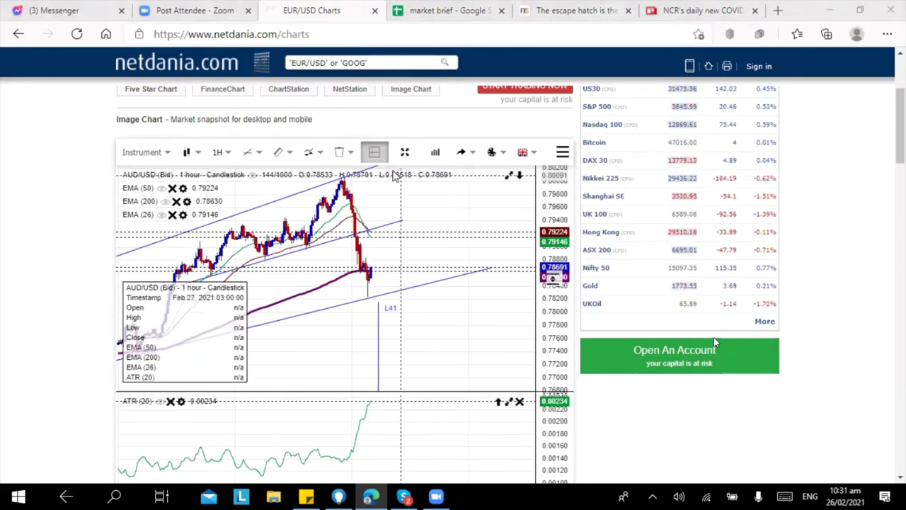
click(261, 156)
click(285, 178)
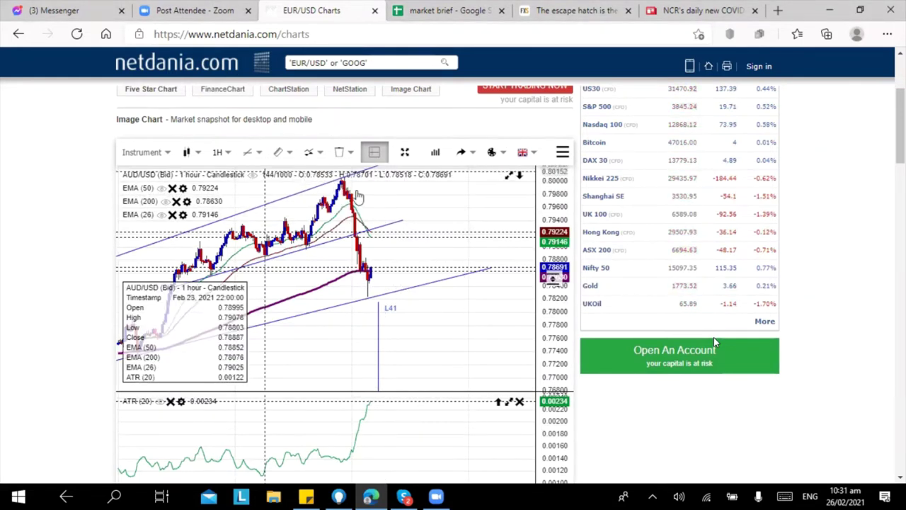
drag(427, 175, 428, 228)
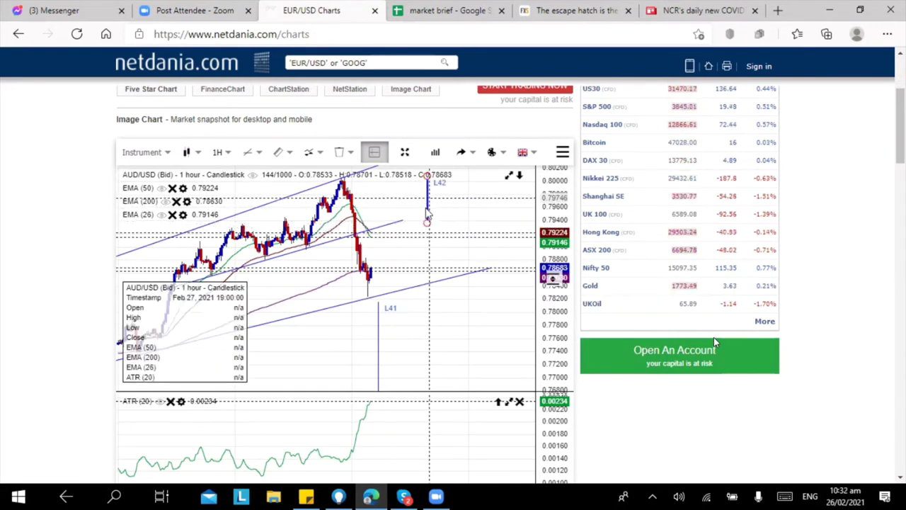
key(Escape)
drag(427, 174, 428, 220)
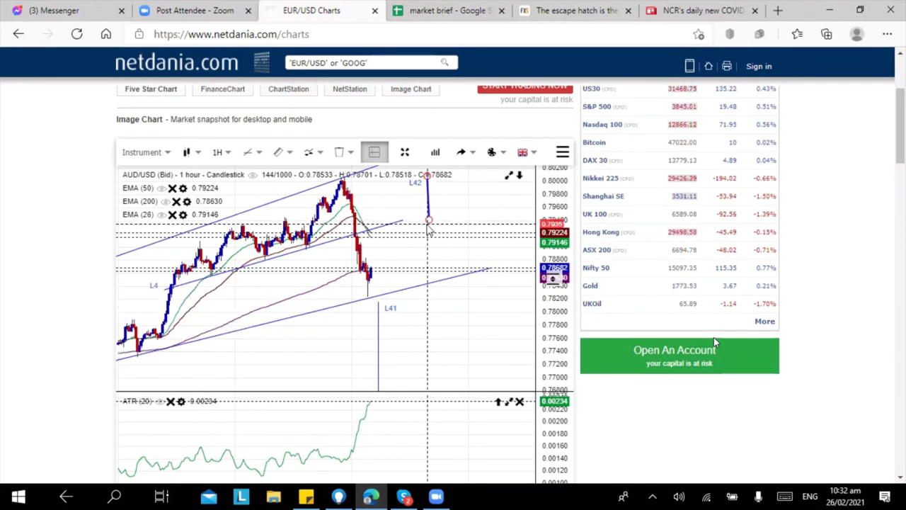
right_click(428, 223)
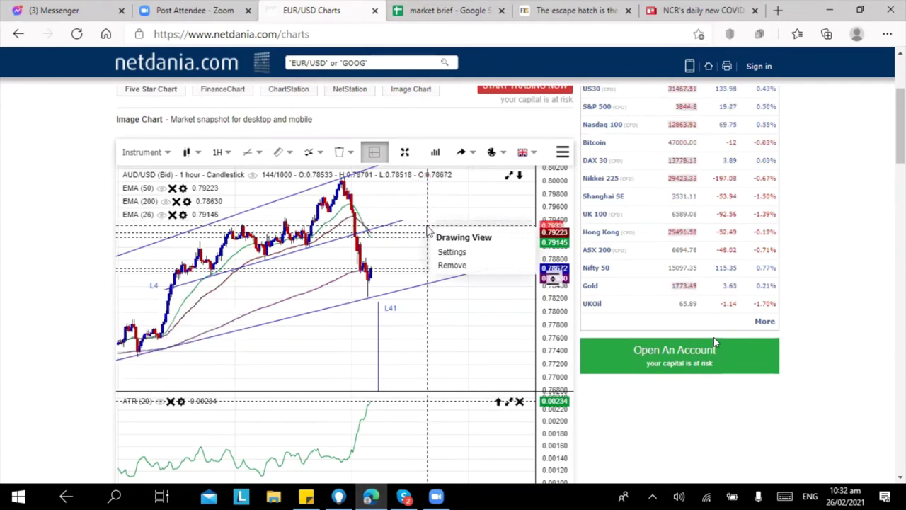
click(428, 231)
drag(428, 219, 343, 219)
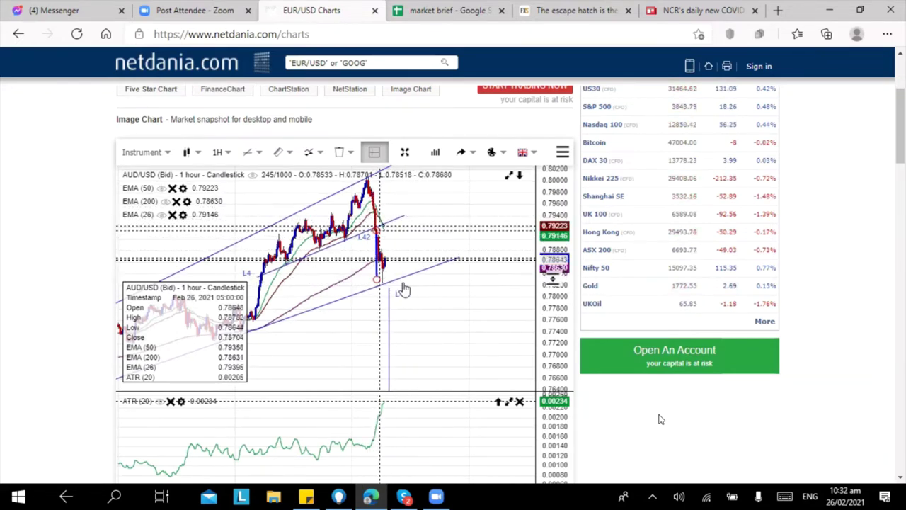
Step: Examine the latest AUD/USD candles against the middle and lower channel lines, the downside projection, and the ends of the 26 and 50 EMAs
scroll(407, 235, up, 5)
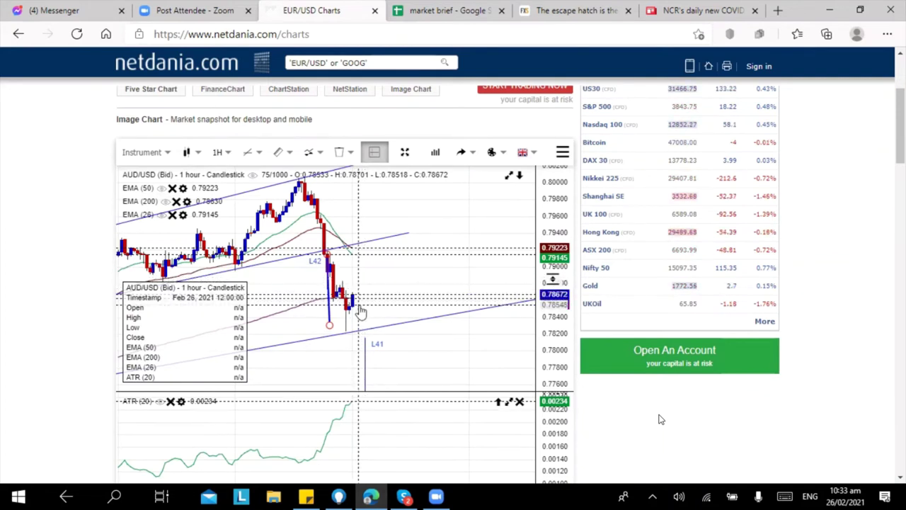
click(353, 244)
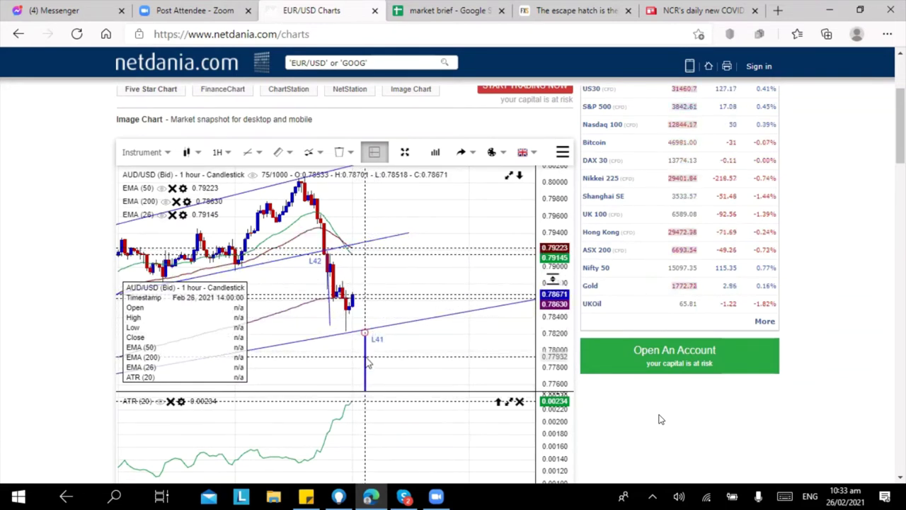
scroll(427, 238, down, 3)
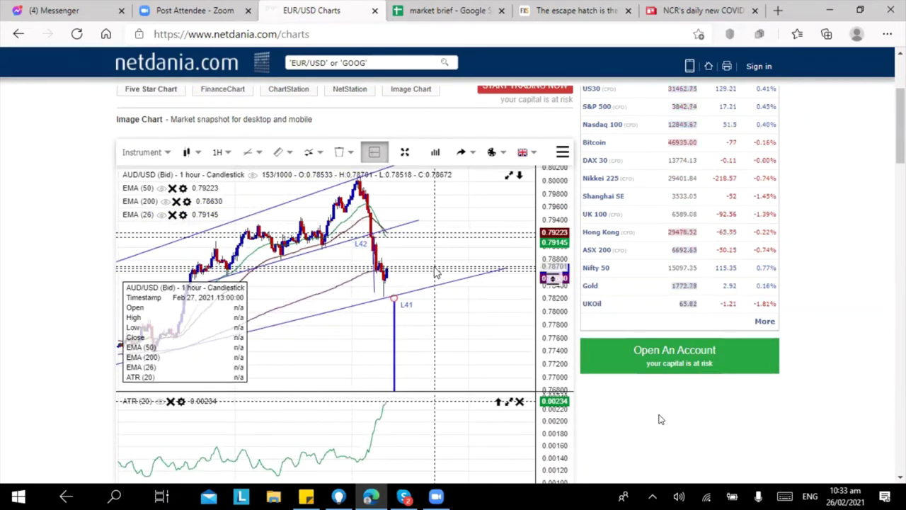
click(389, 239)
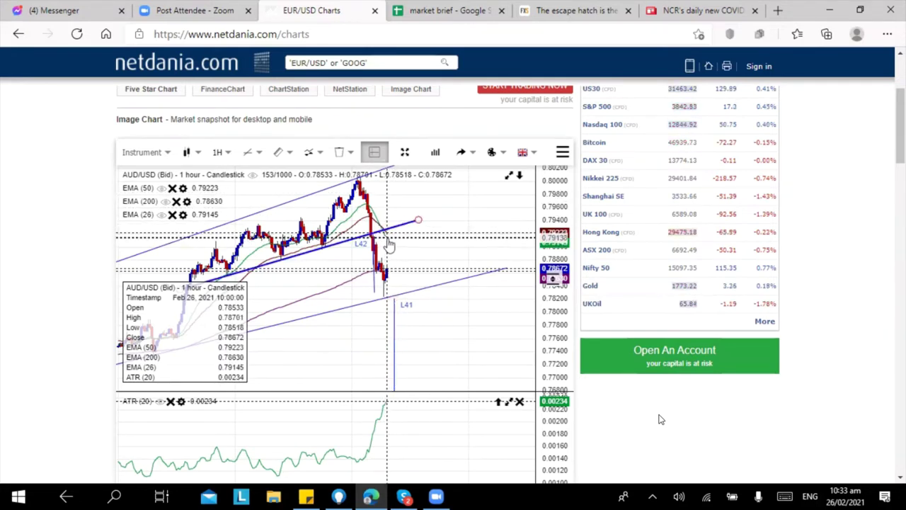
scroll(418, 251, up, 3)
scroll(418, 250, up, 2)
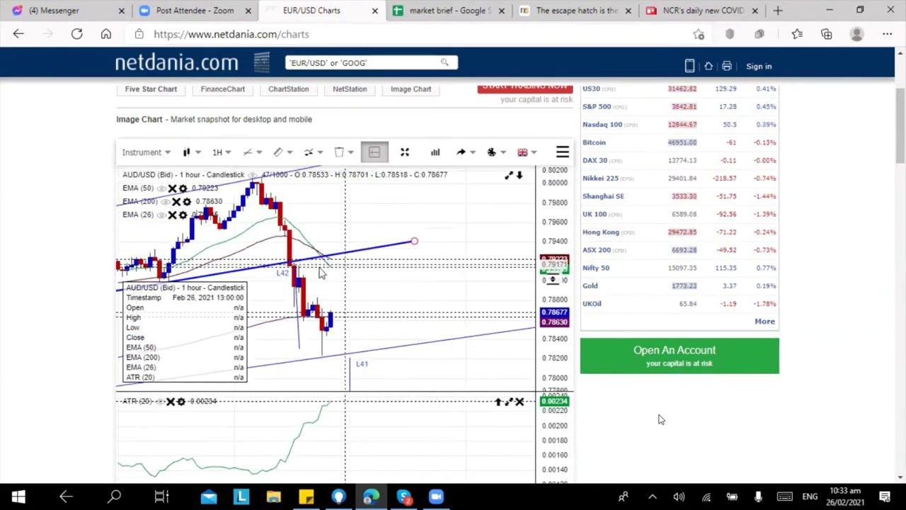
click(332, 273)
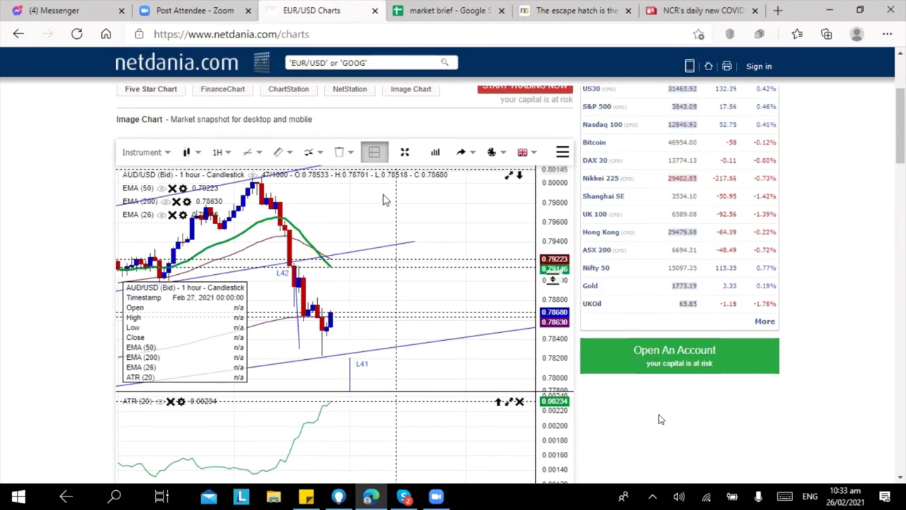
click(334, 262)
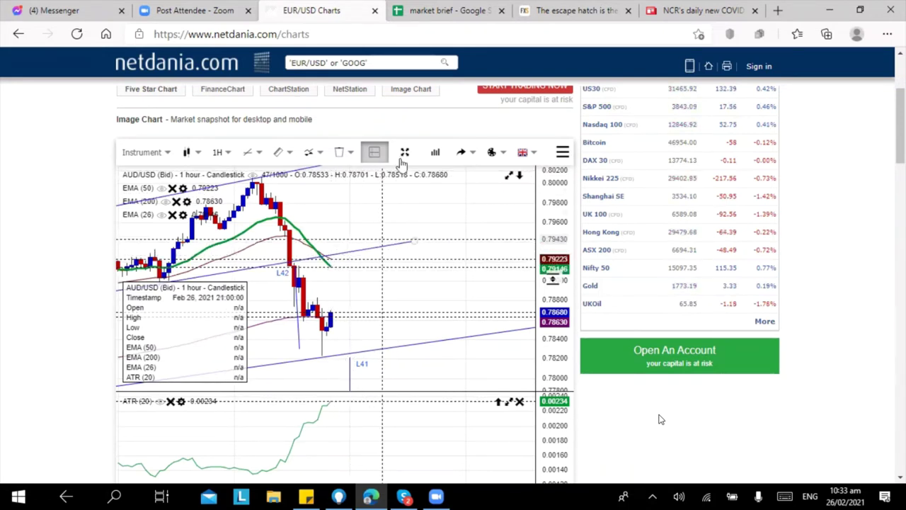
click(333, 278)
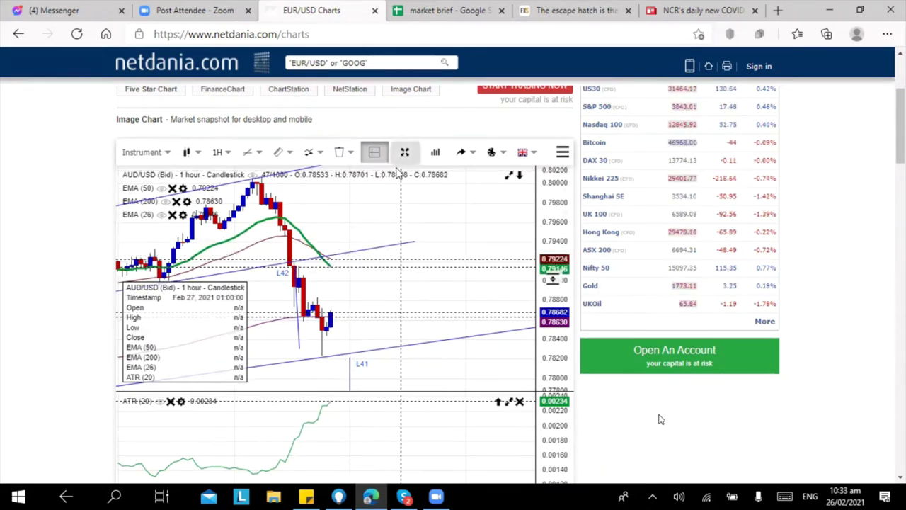
click(329, 262)
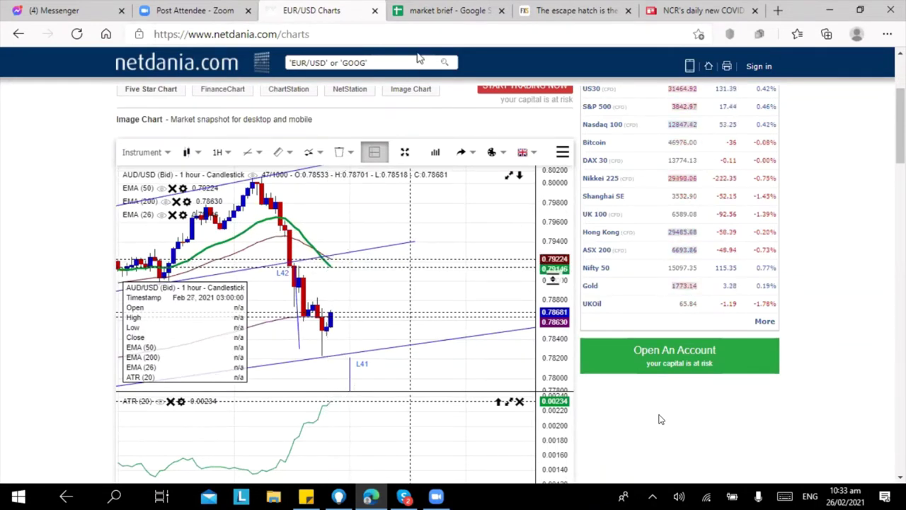
Step: In the market brief spreadsheet's 26 February 2021 table, set the AUD/USD sell level to 0.7914 and cut loss to 0.7960
click(441, 11)
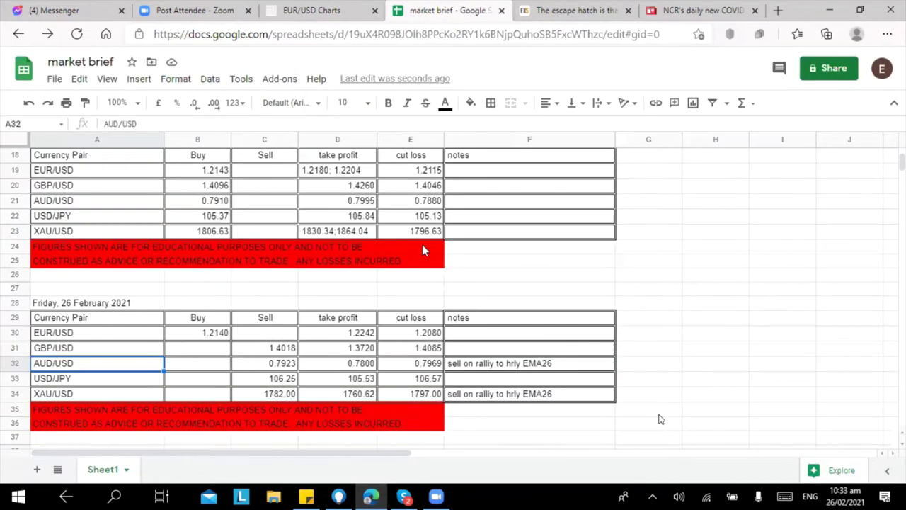
click(286, 365)
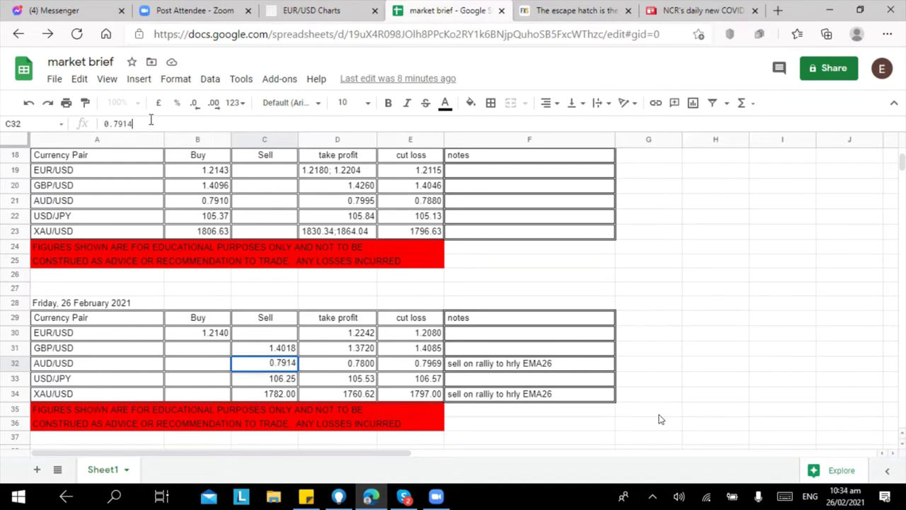
click(365, 368)
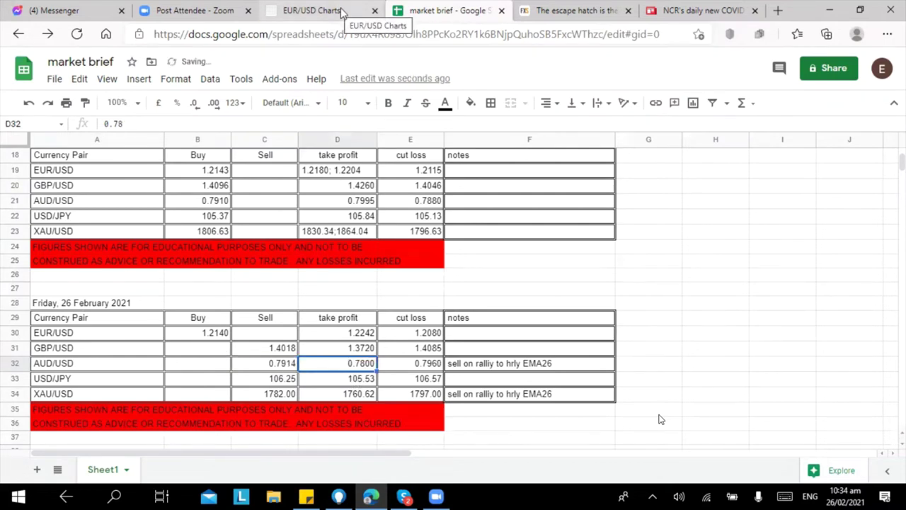
Step: Return to the AUD/USD chart and remove the short near-vertical line hanging from the middle channel line
click(342, 13)
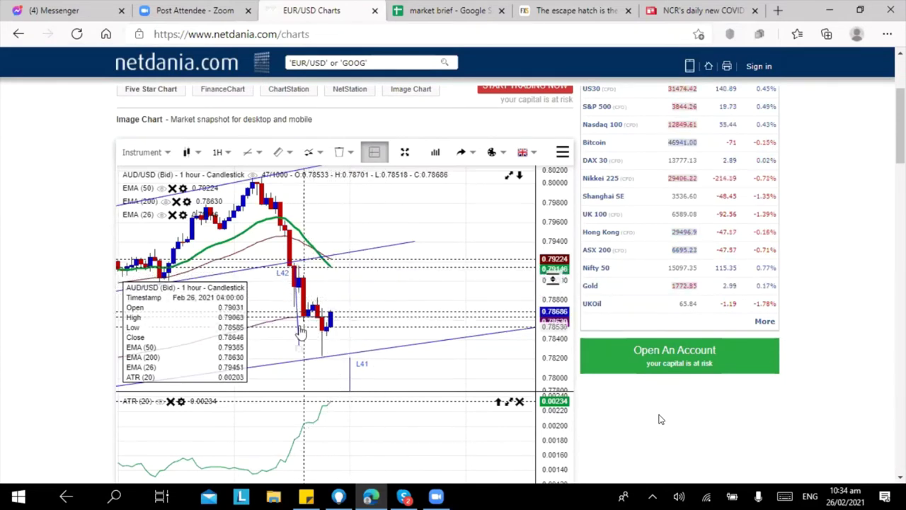
drag(300, 331, 269, 307)
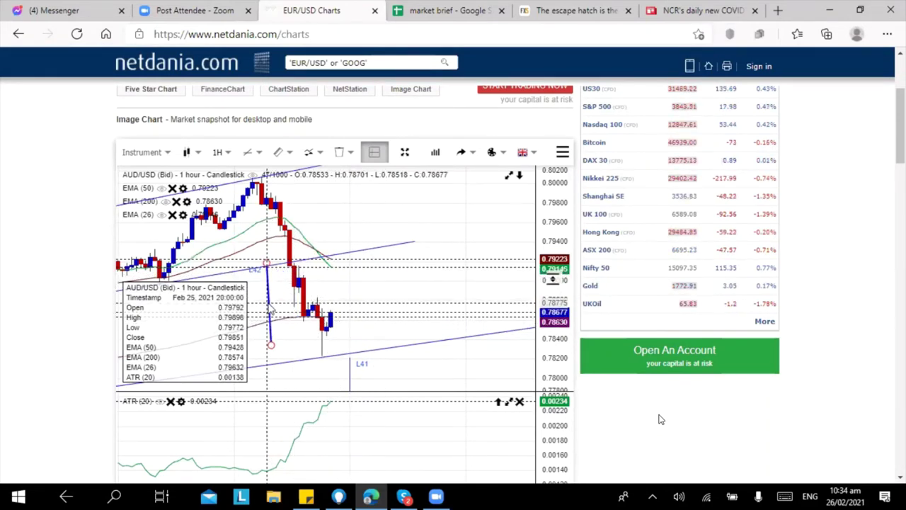
right_click(269, 308)
click(286, 344)
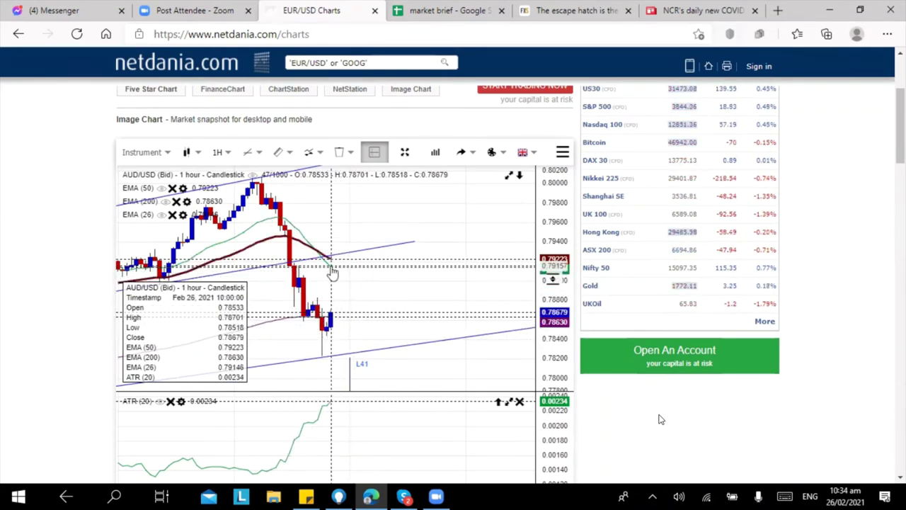
scroll(397, 283, up, 2)
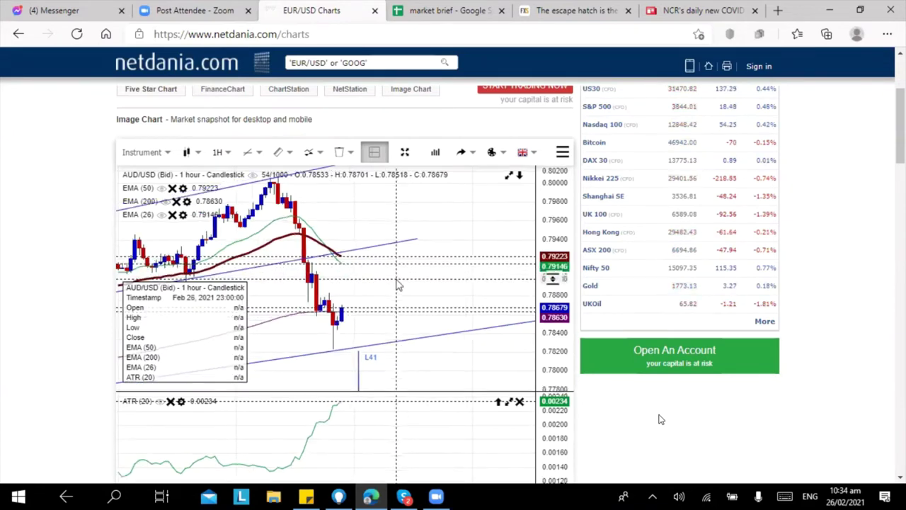
click(159, 152)
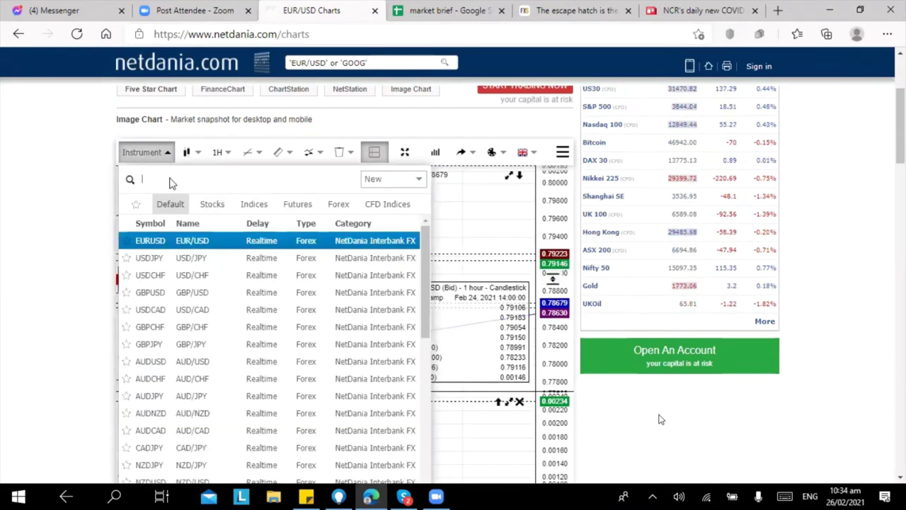
scroll(181, 313, down, 1)
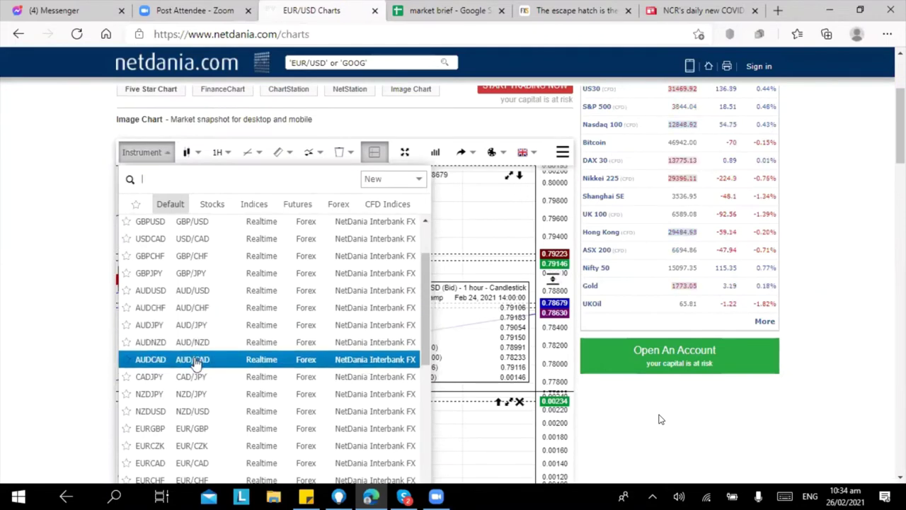
scroll(196, 364, down, 1)
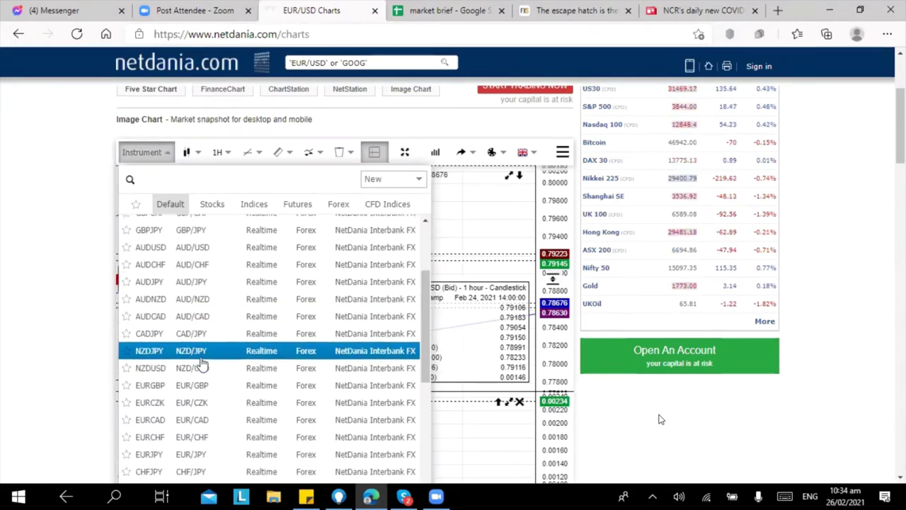
click(495, 234)
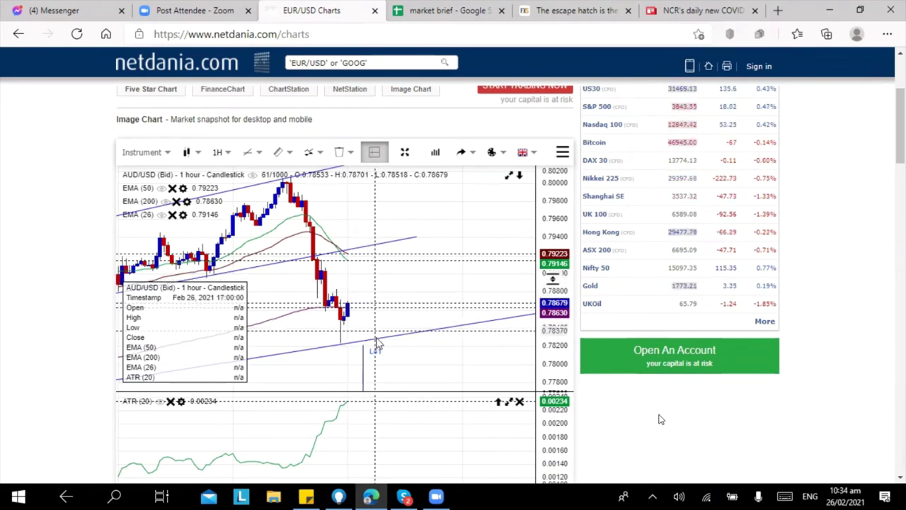
Step: Examine the lower end of the AUD/USD downside projection over a longer period, and compare price with the EMAs on the daily interval
scroll(449, 344, down, 5)
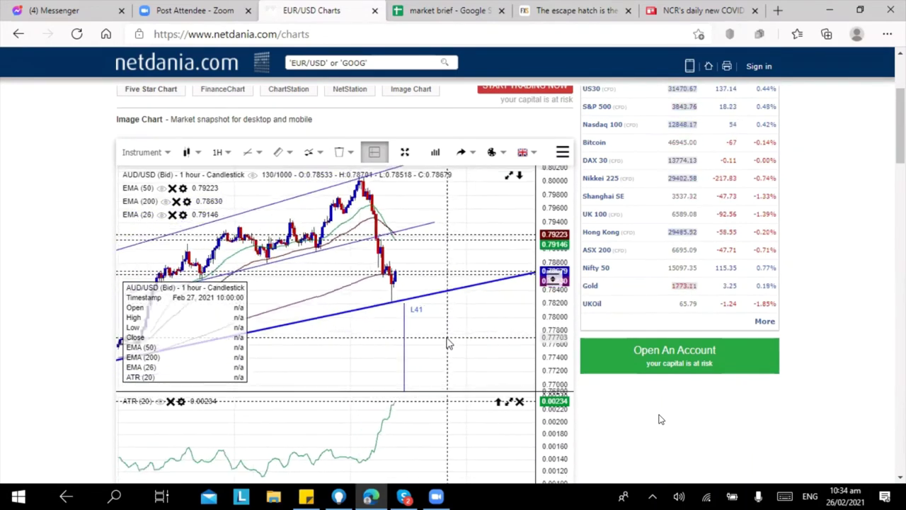
scroll(449, 344, down, 2)
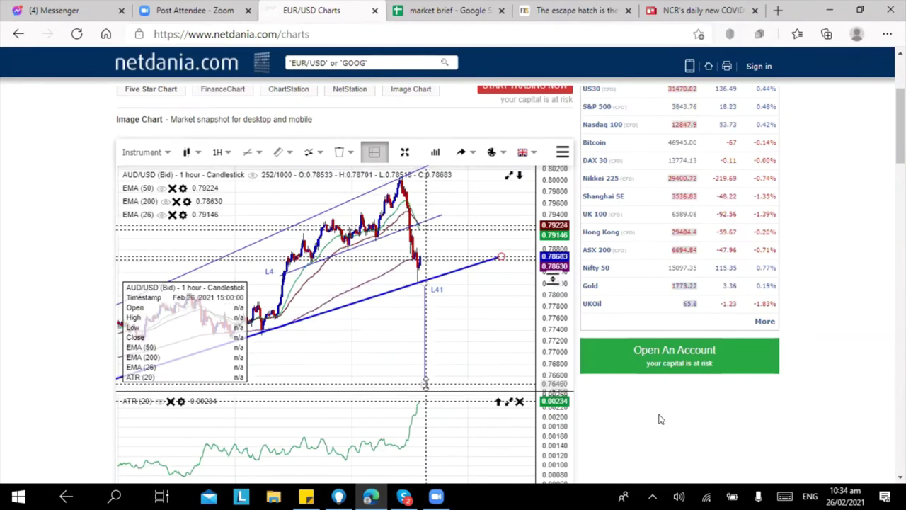
scroll(364, 334, down, 2)
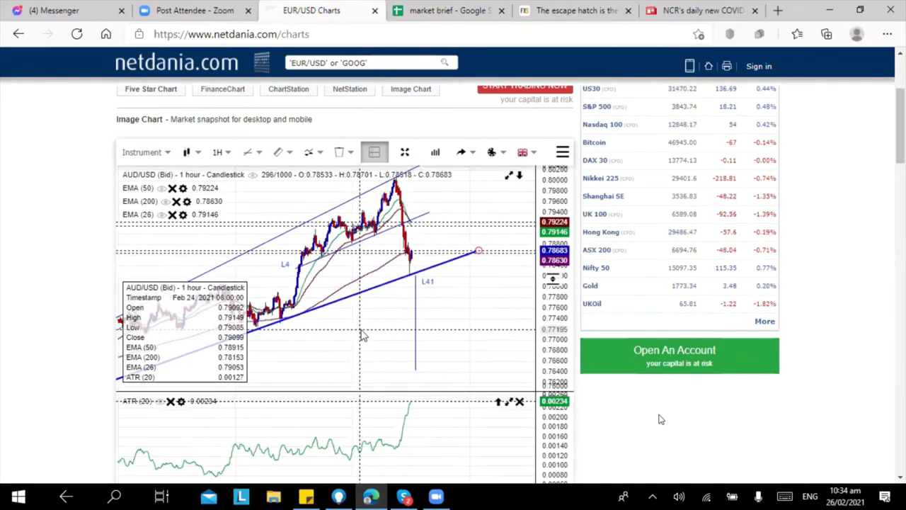
scroll(363, 338, down, 1)
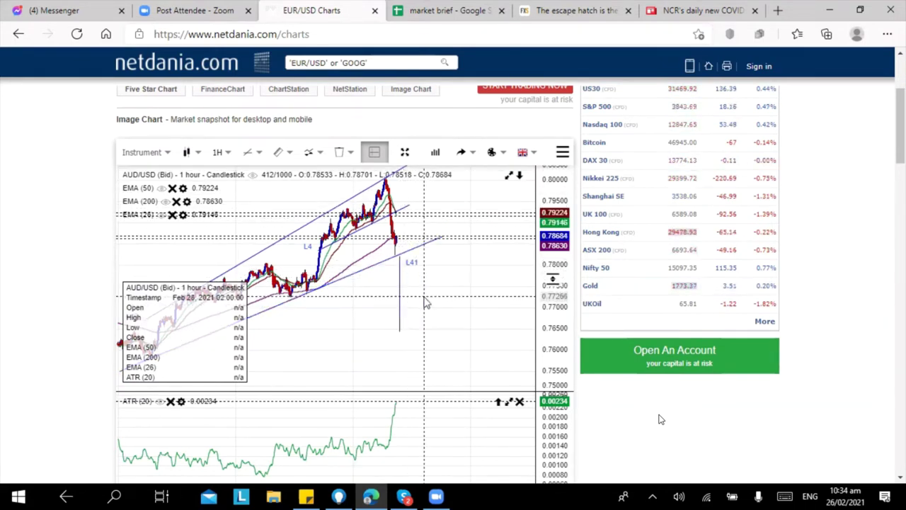
click(219, 151)
click(247, 211)
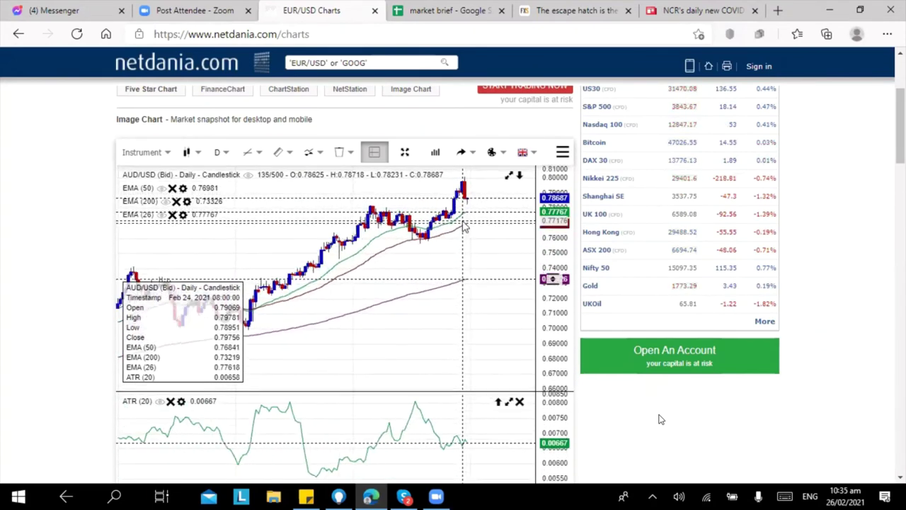
scroll(466, 225, up, 3)
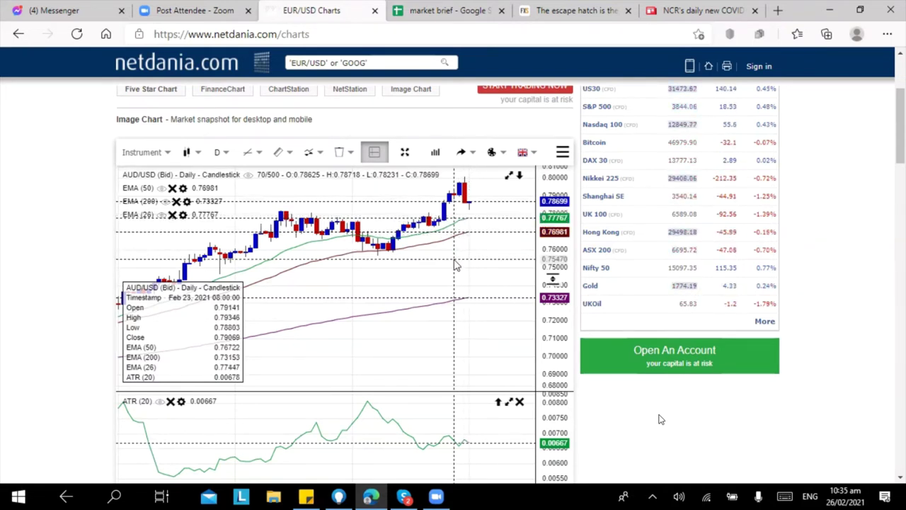
Step: Return the AUD/USD chart to the 1-hour interval and examine the full downside projection below the lower channel line
click(230, 153)
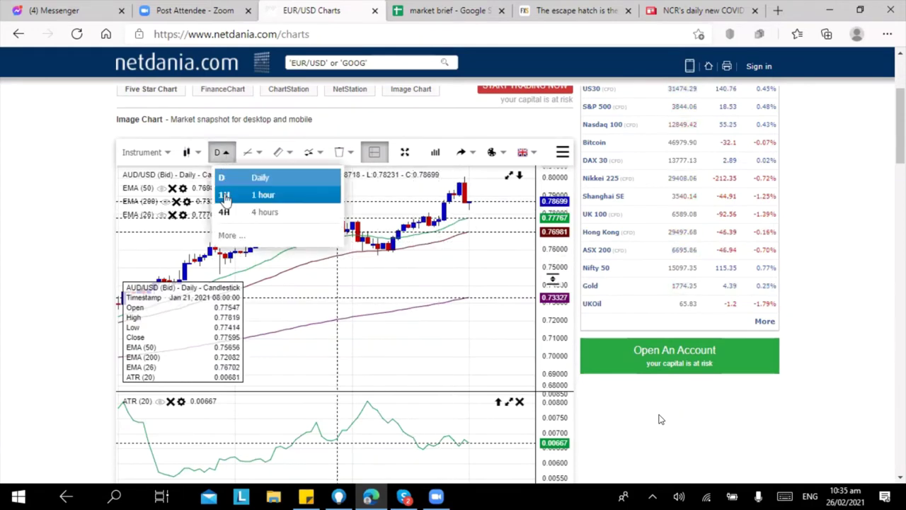
click(228, 195)
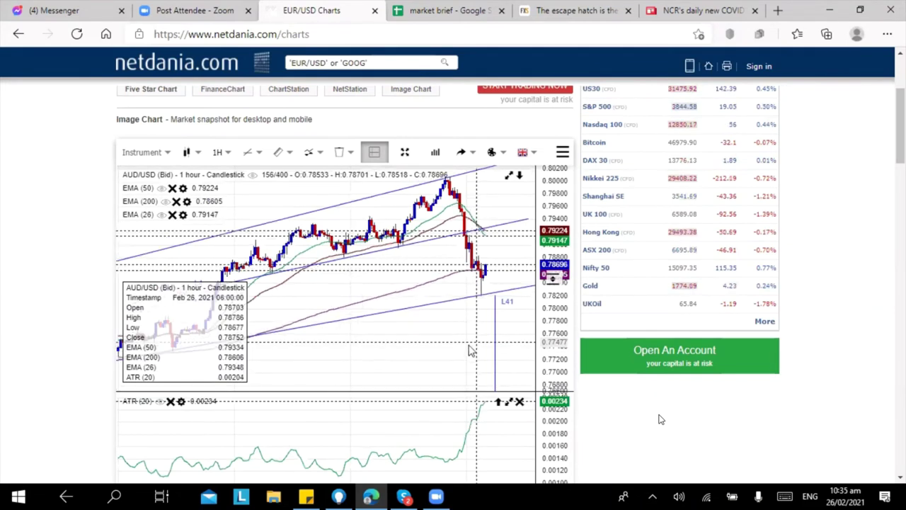
drag(453, 366, 388, 345)
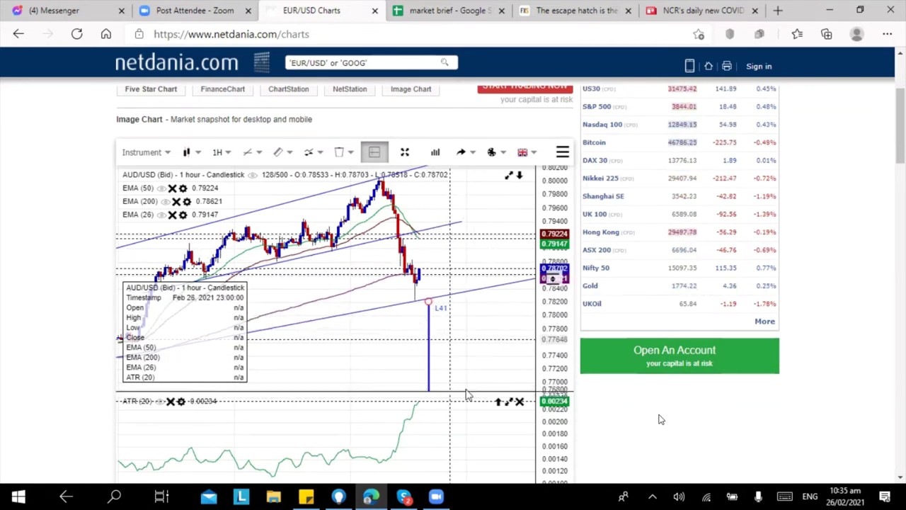
scroll(390, 345, down, 3)
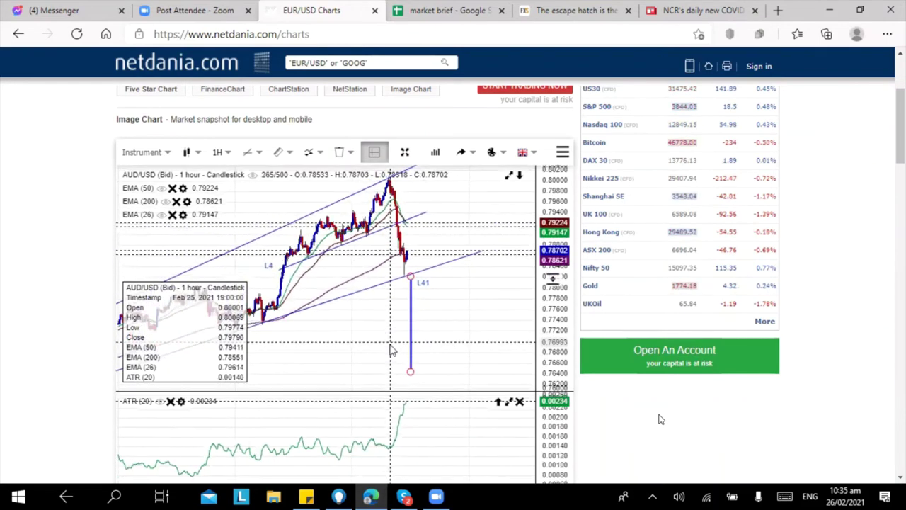
scroll(396, 354, down, 2)
scroll(409, 364, down, 2)
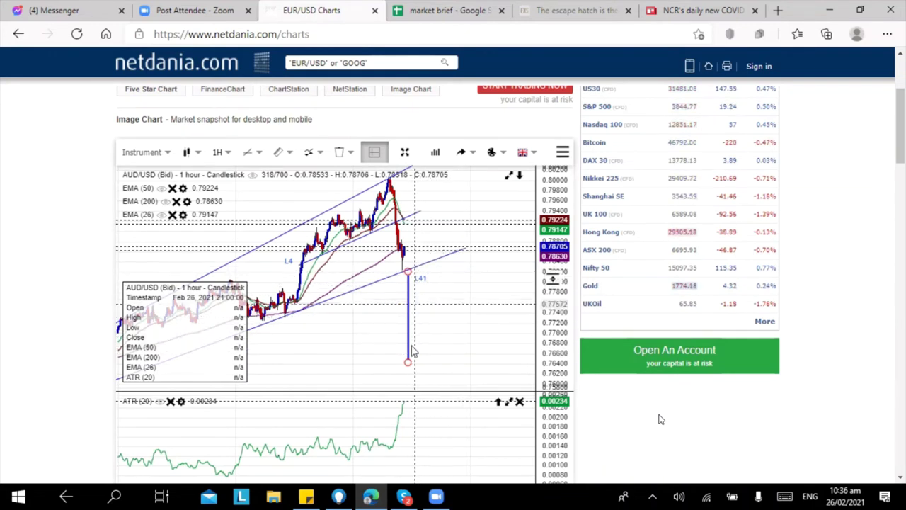
scroll(442, 312, down, 2)
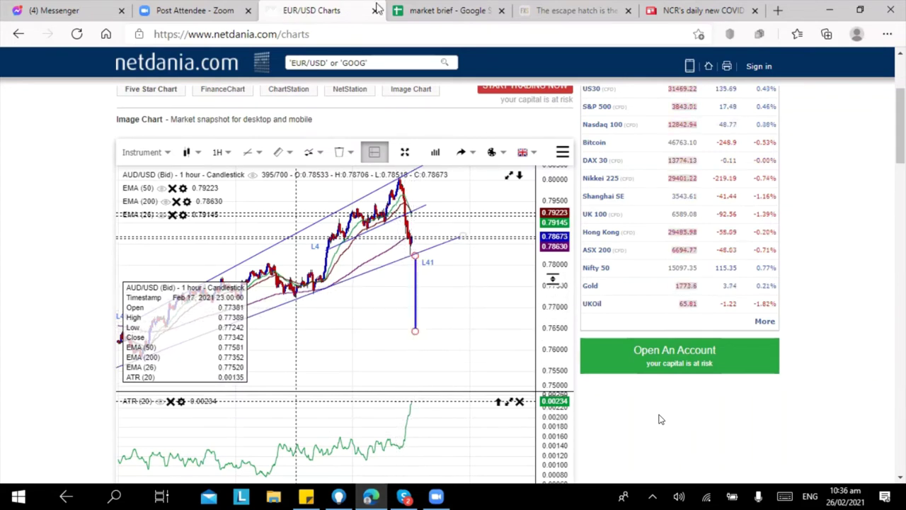
Step: Check the AUD/USD row in the spreadsheet's 26 February 2021 table, and load the USD/JPY instrument in the price chart
click(433, 14)
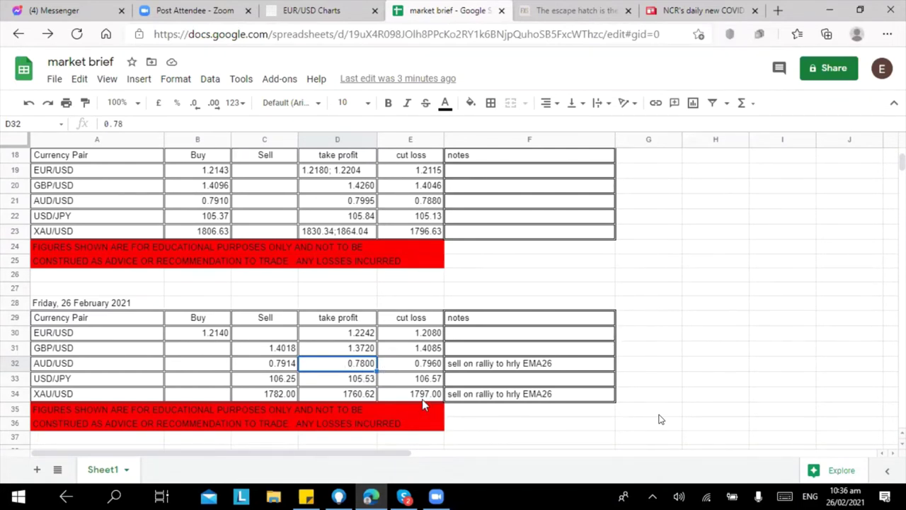
click(85, 380)
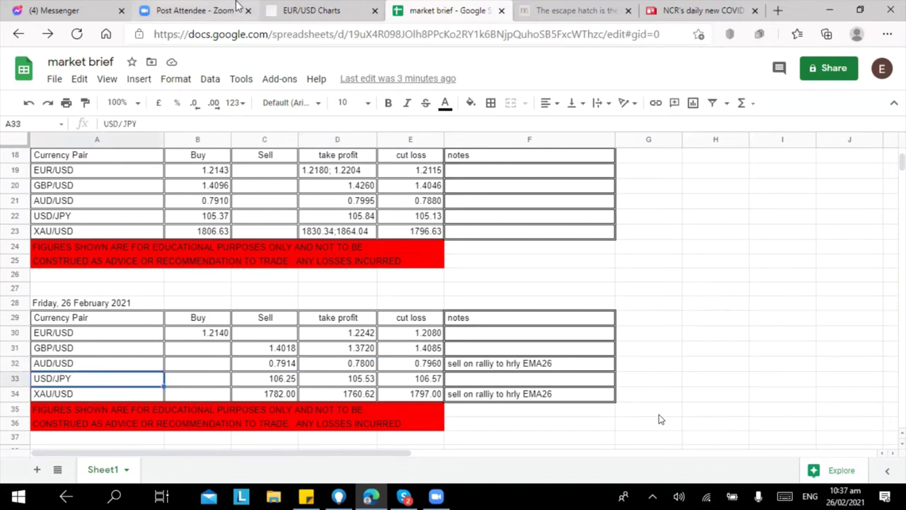
click(292, 16)
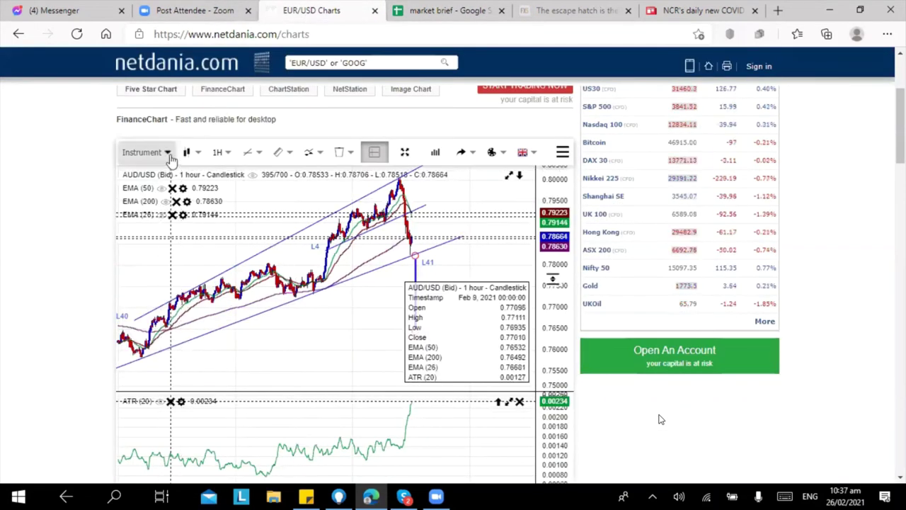
click(141, 152)
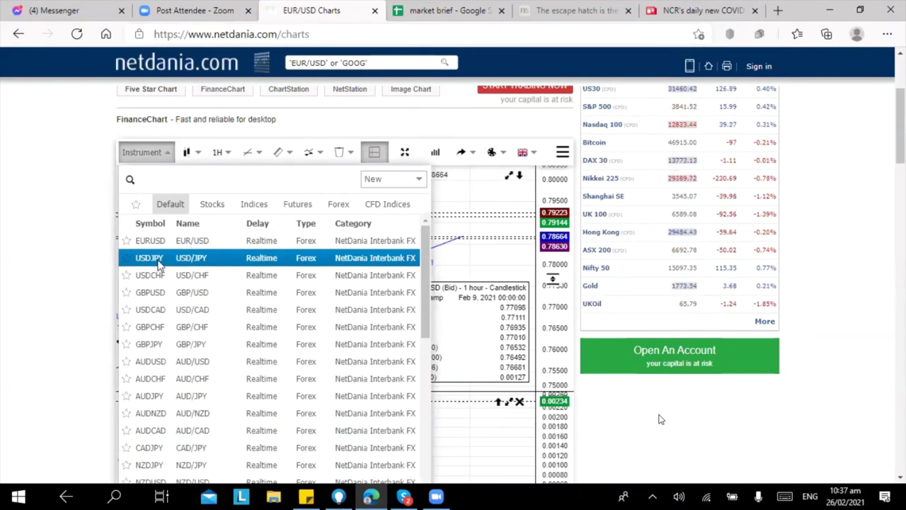
click(159, 260)
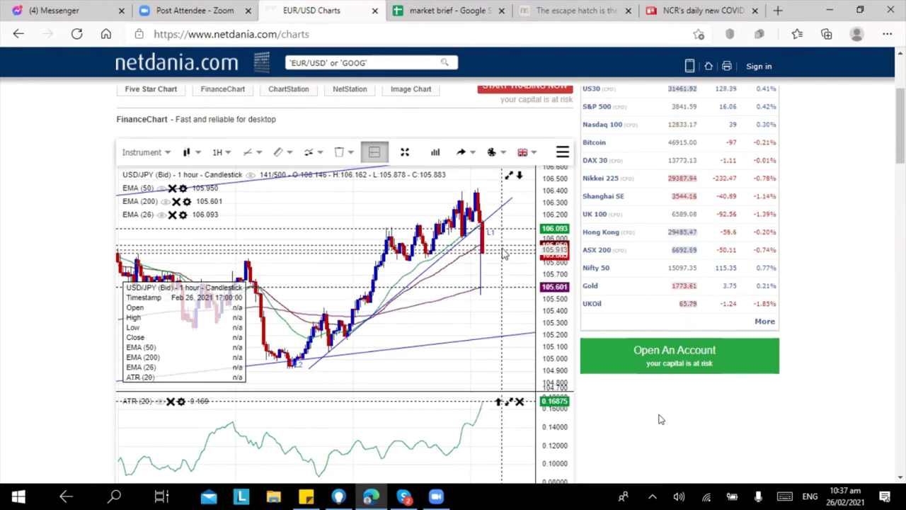
Step: Examine the hourly USD/JPY chart around the rising trendline, the lower end of the downside projection and the 200 EMA
scroll(495, 269, up, 3)
scroll(504, 250, down, 5)
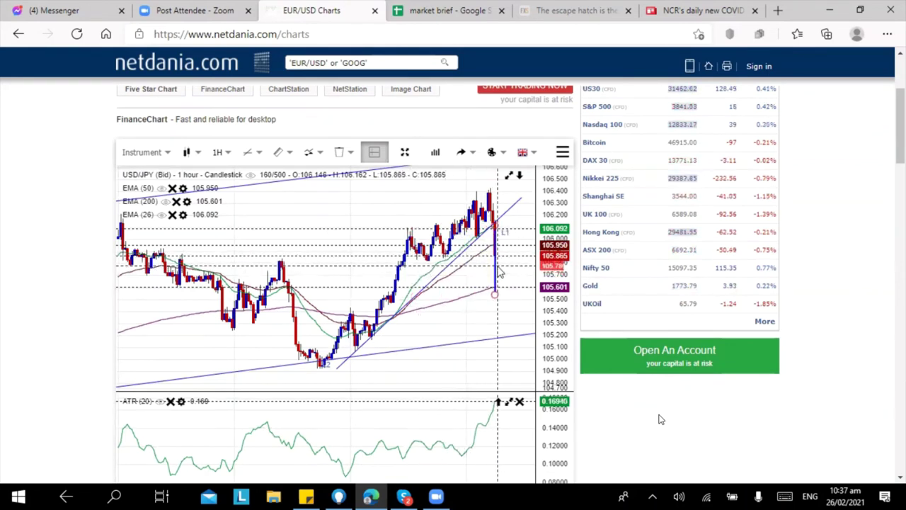
mouse_move(499, 273)
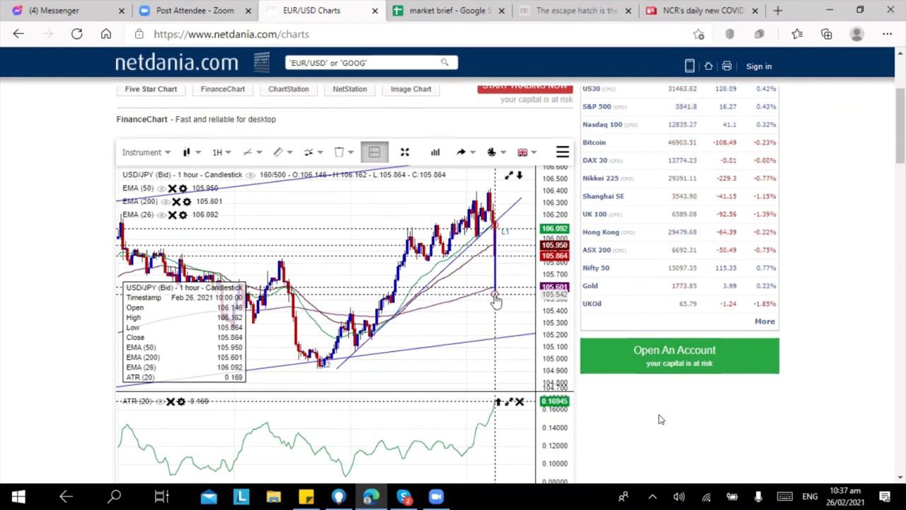
click(486, 297)
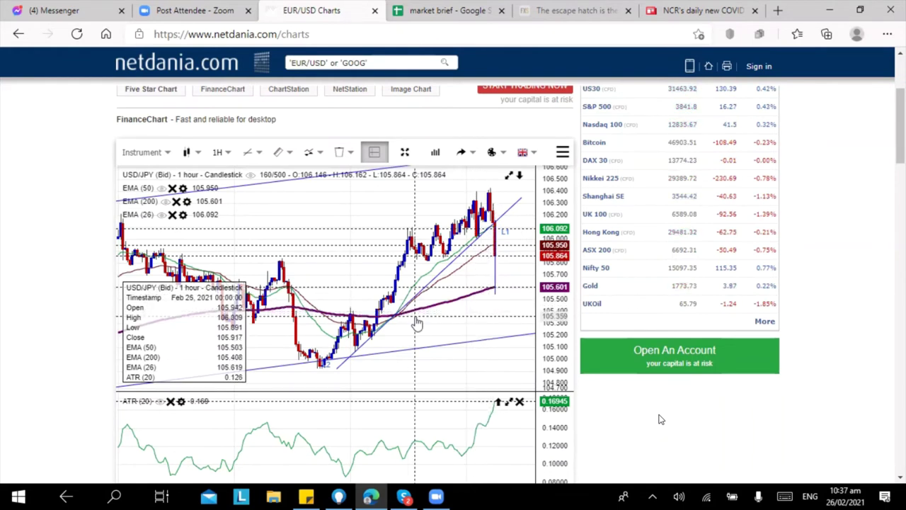
scroll(486, 298, down, 3)
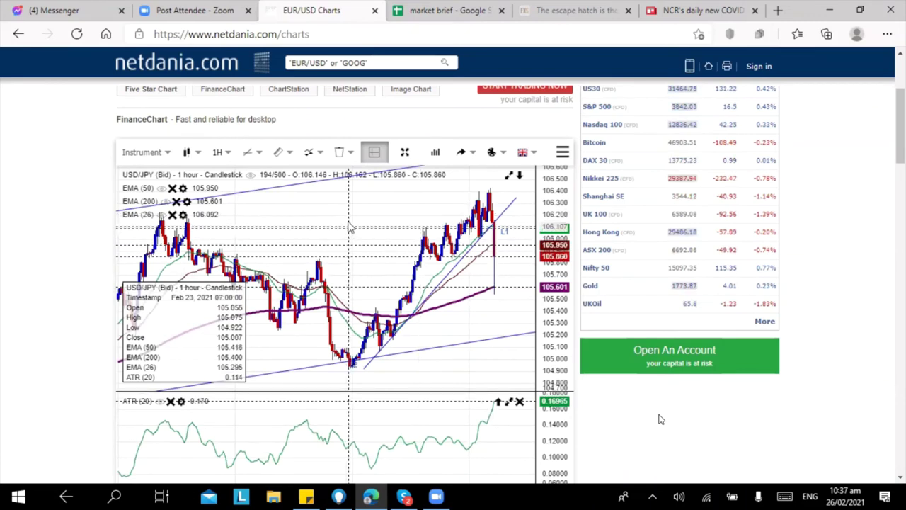
drag(431, 313, 339, 314)
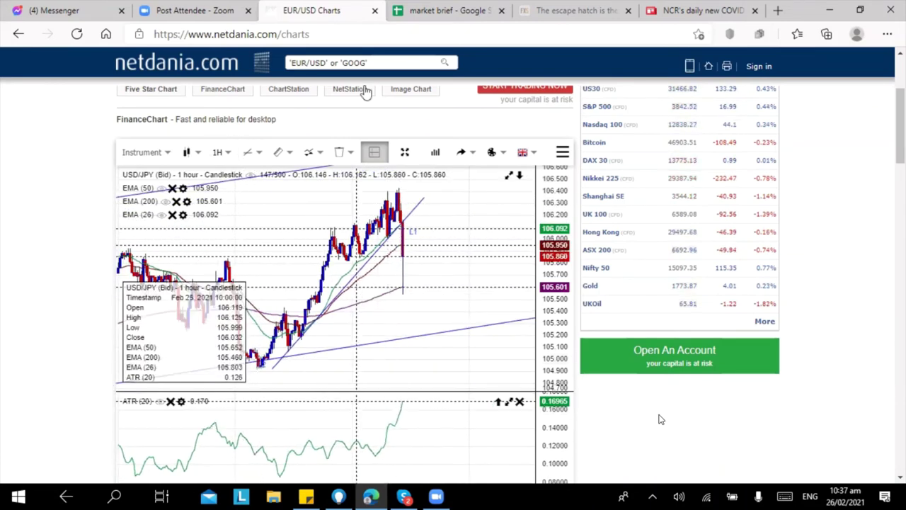
Step: Compare the spreadsheet's USD/JPY trade levels for 26 February 2021 with the latest hourly candles near the rising trendline
click(445, 11)
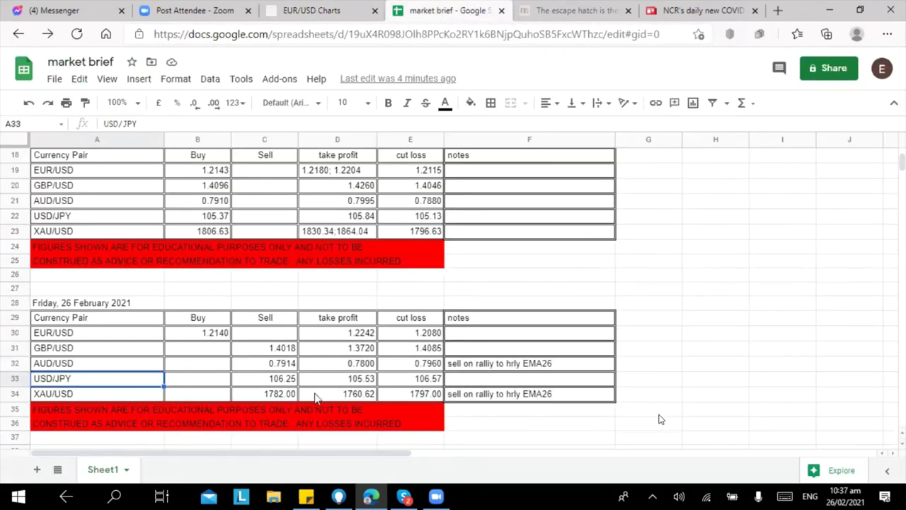
click(312, 11)
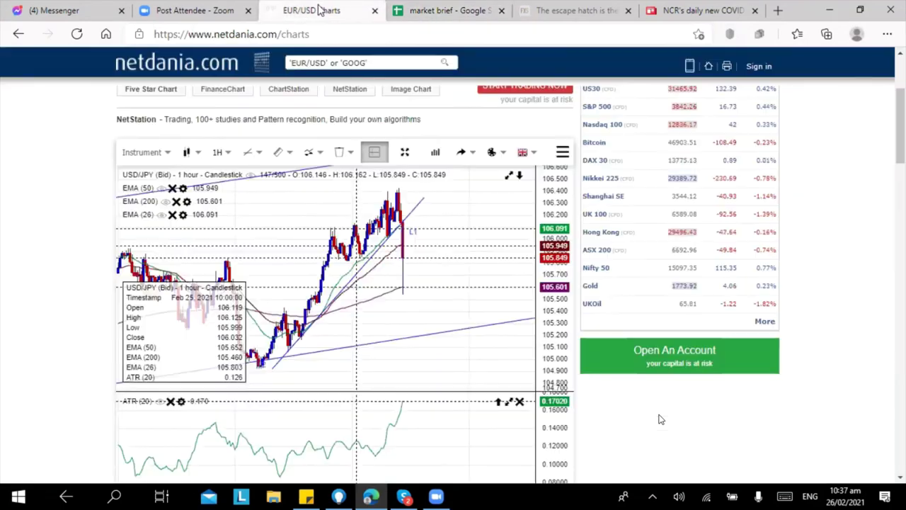
scroll(413, 197, up, 5)
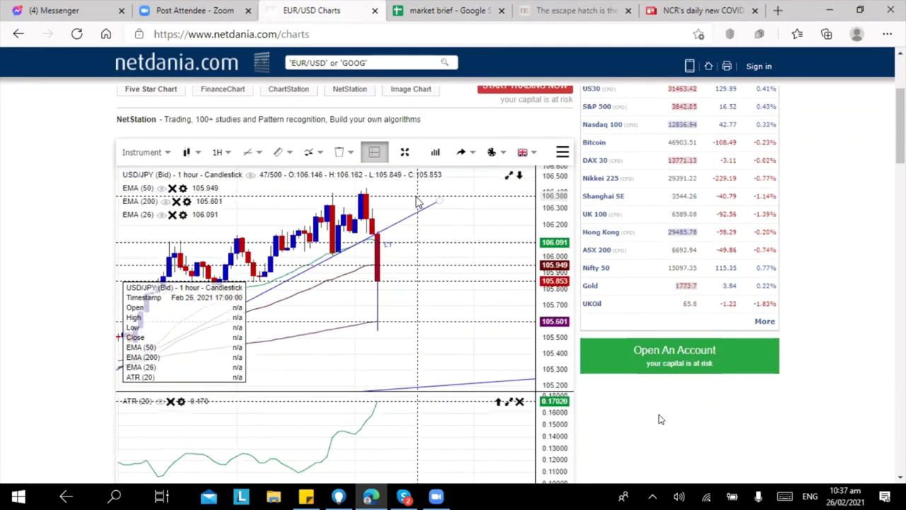
scroll(416, 202, up, 2)
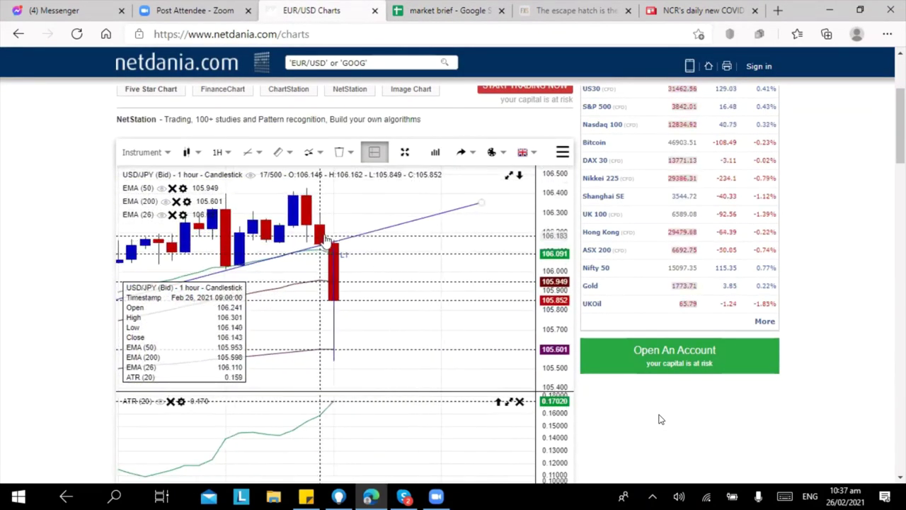
Step: Switch the USD/JPY chart to the 15-minute interval and examine the 26 February candle highs above the 26 and 50 EMAs
click(221, 152)
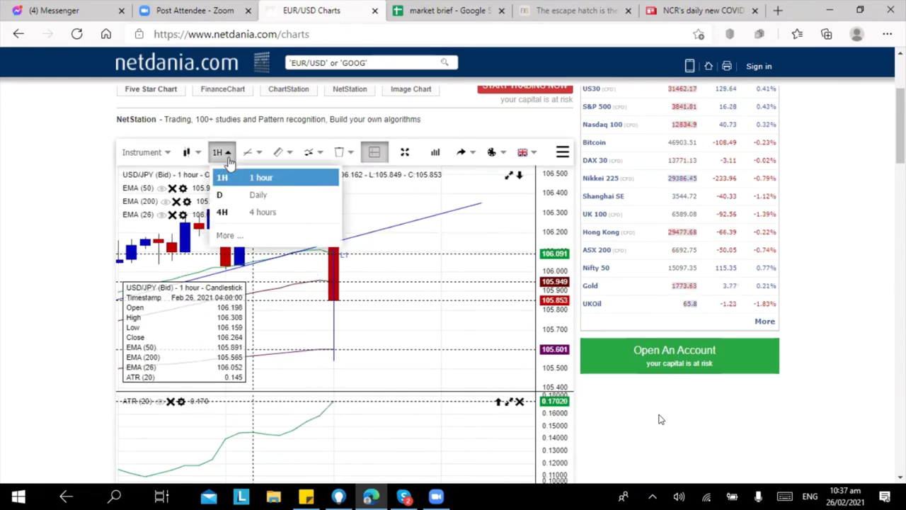
click(228, 234)
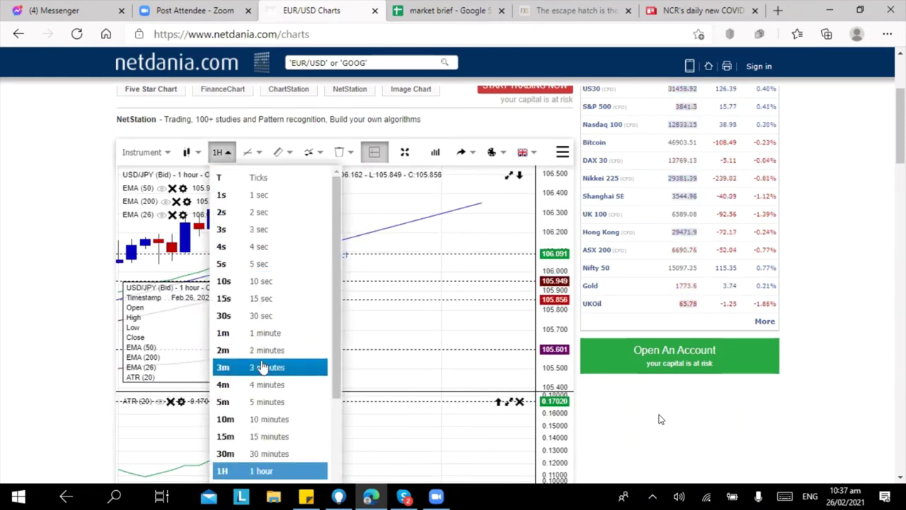
click(277, 436)
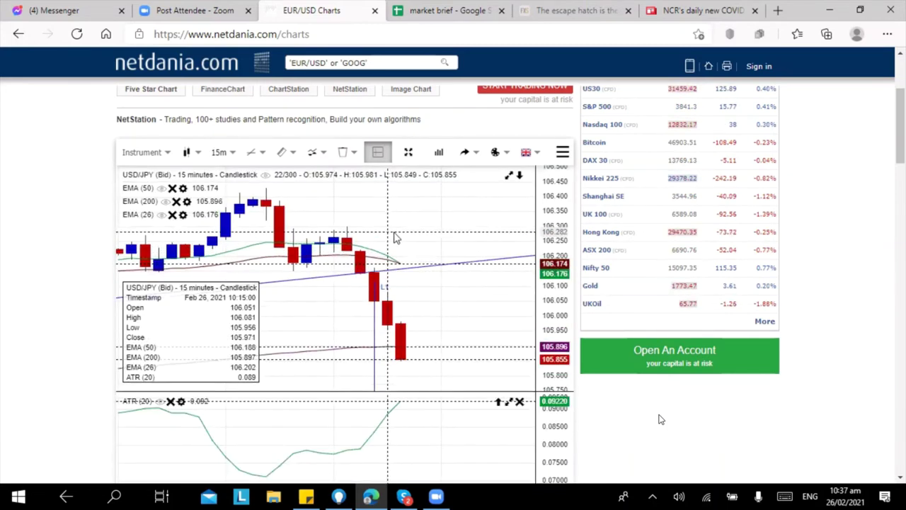
scroll(395, 238, down, 1)
scroll(396, 237, down, 1)
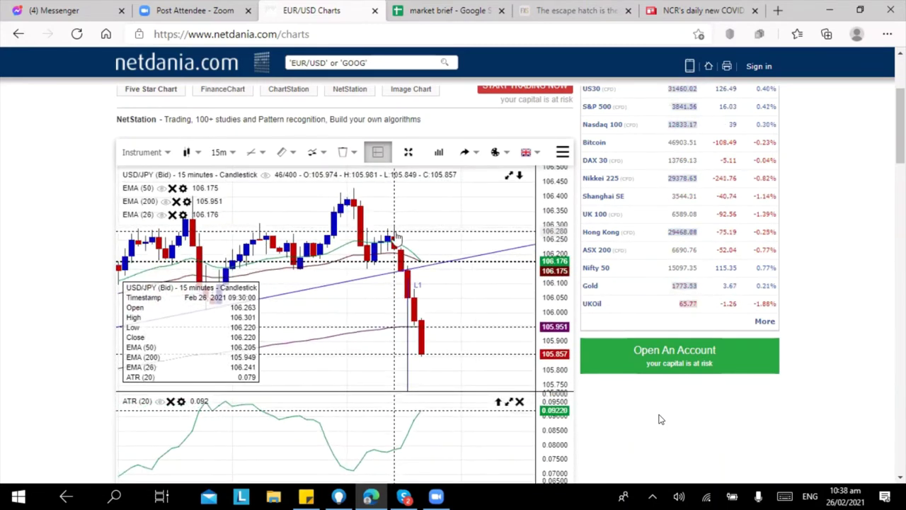
scroll(407, 219, down, 2)
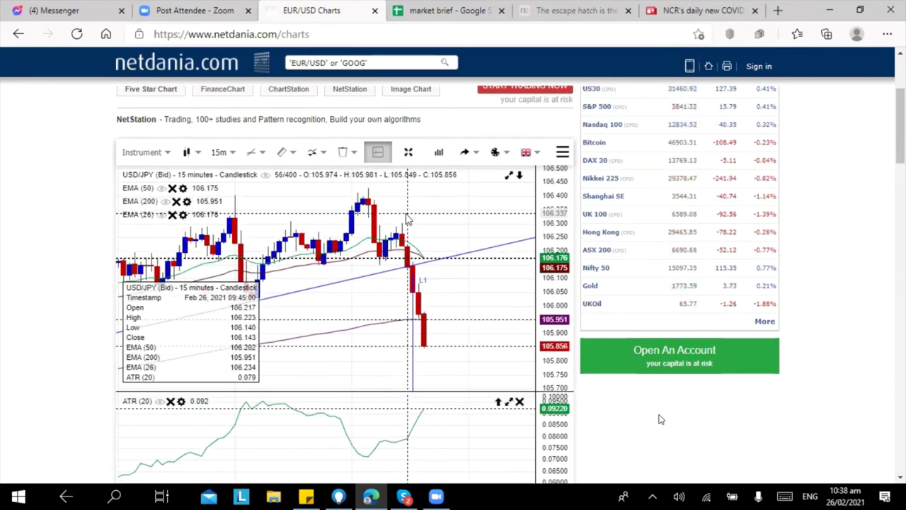
scroll(407, 219, down, 1)
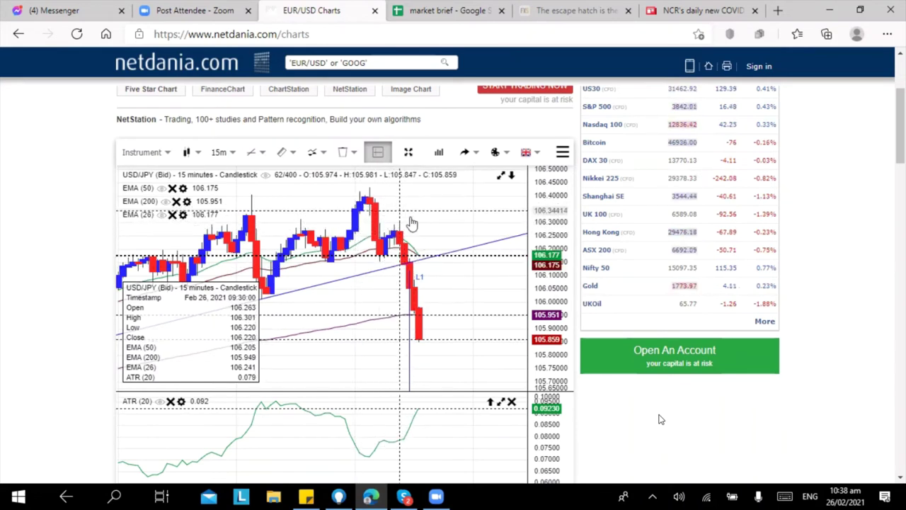
Step: Compare the 15-minute USD/JPY candles with the 26 EMA, trendline and downside projection over a longer period, and return to the 1-hour interval
scroll(416, 224, up, 1)
scroll(416, 224, up, 2)
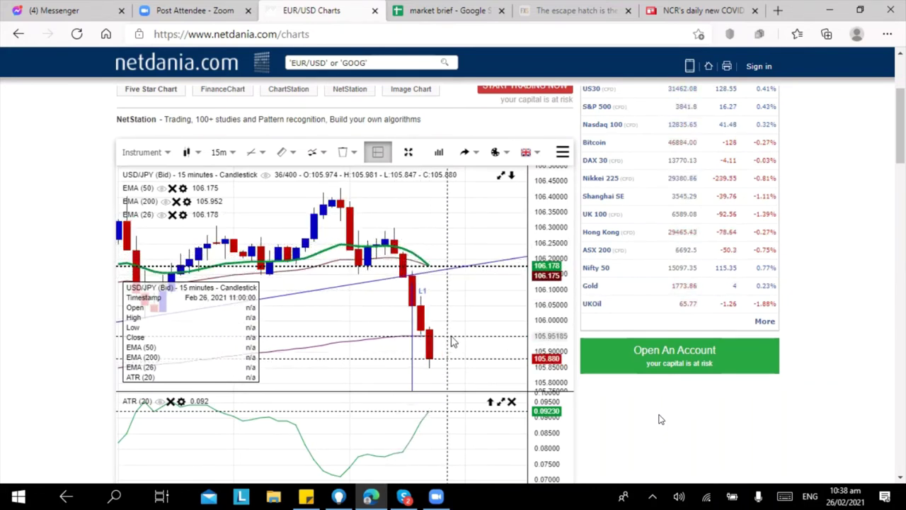
scroll(464, 298, down, 2)
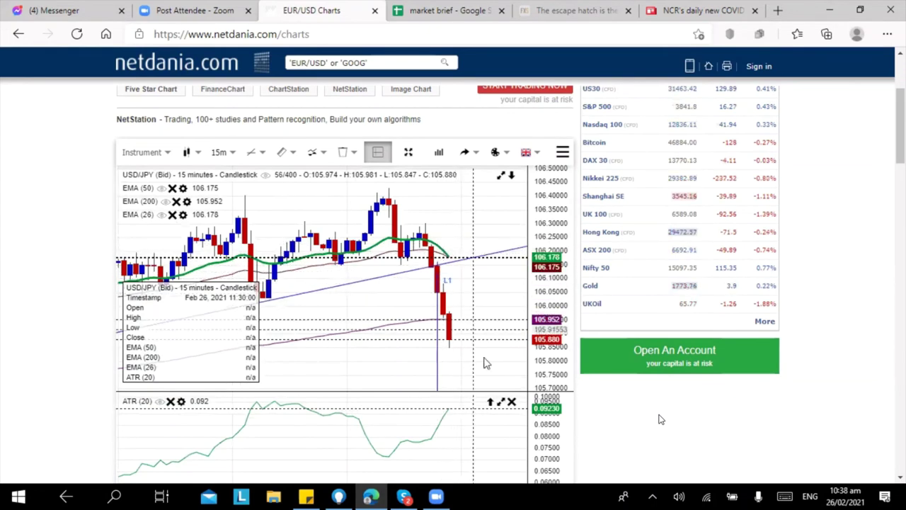
scroll(481, 327, down, 3)
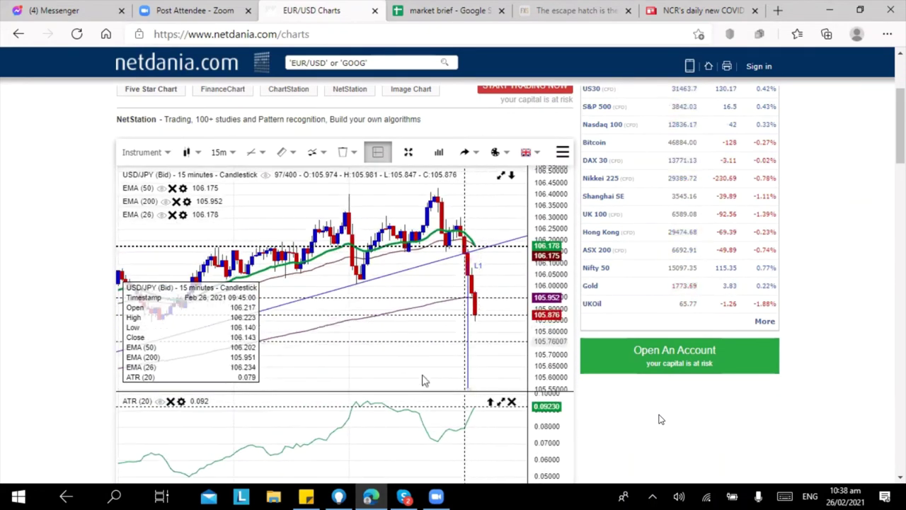
scroll(427, 344, down, 4)
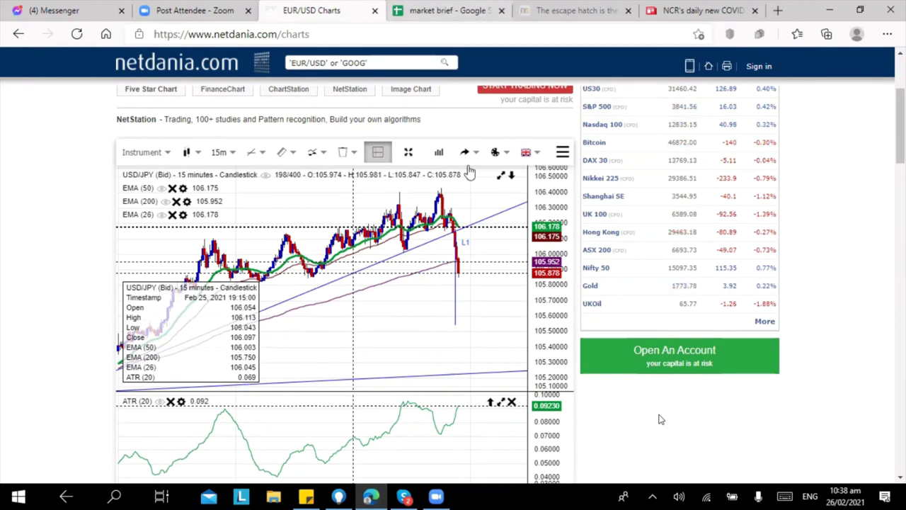
click(233, 152)
click(238, 194)
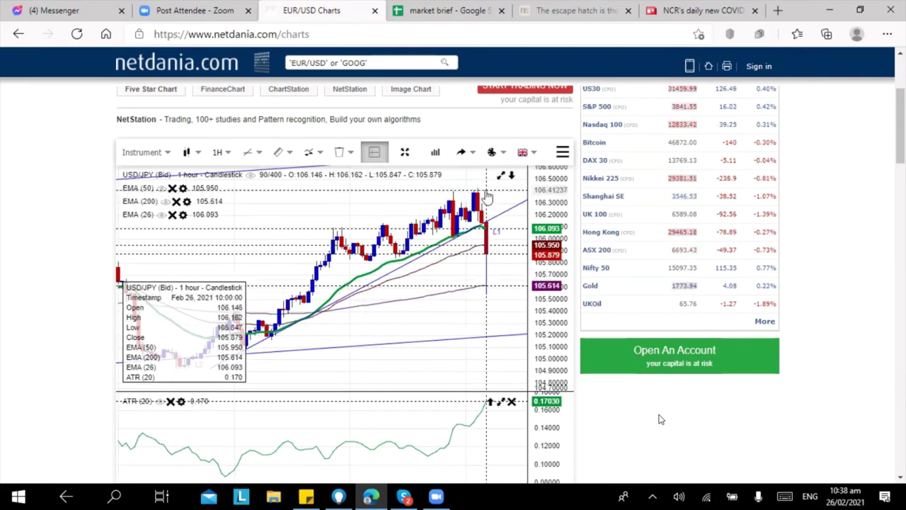
Step: In the spreadsheet's 26 February 2021 table, change the USD/JPY cut loss formula to =(C33+0.34)
click(433, 12)
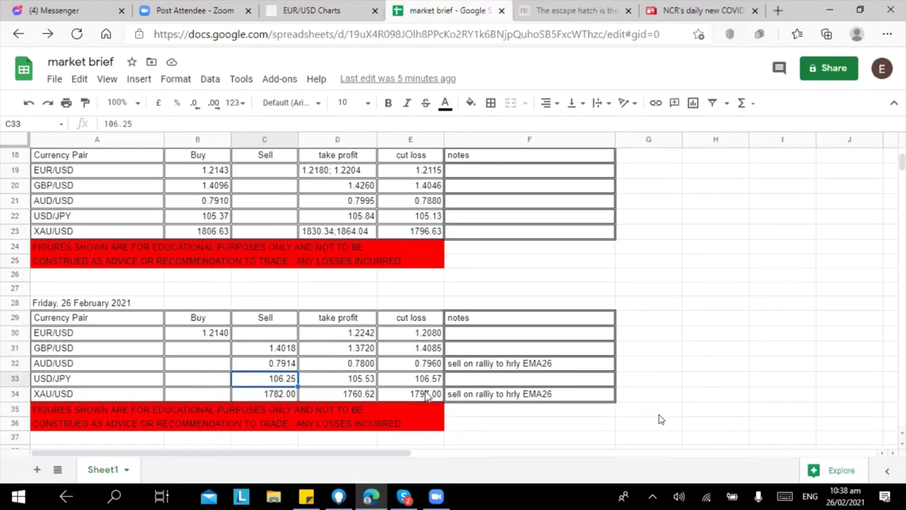
click(427, 381)
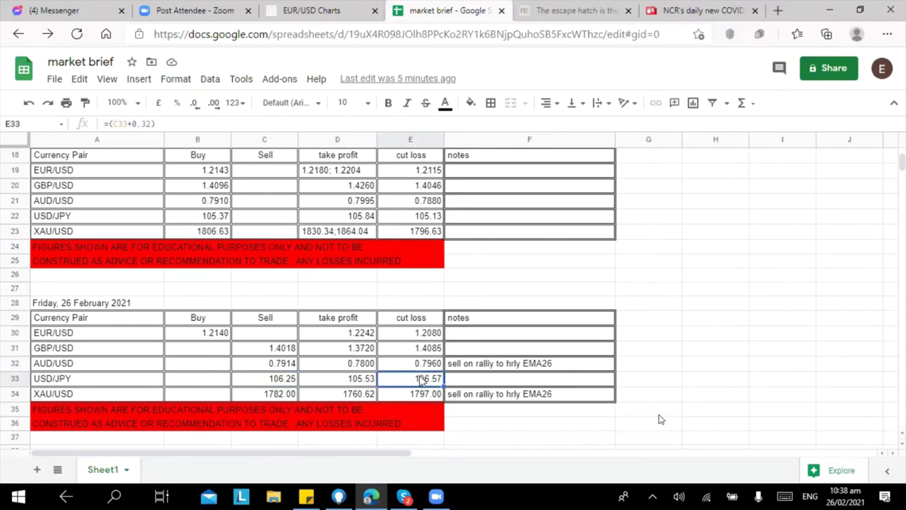
click(151, 124)
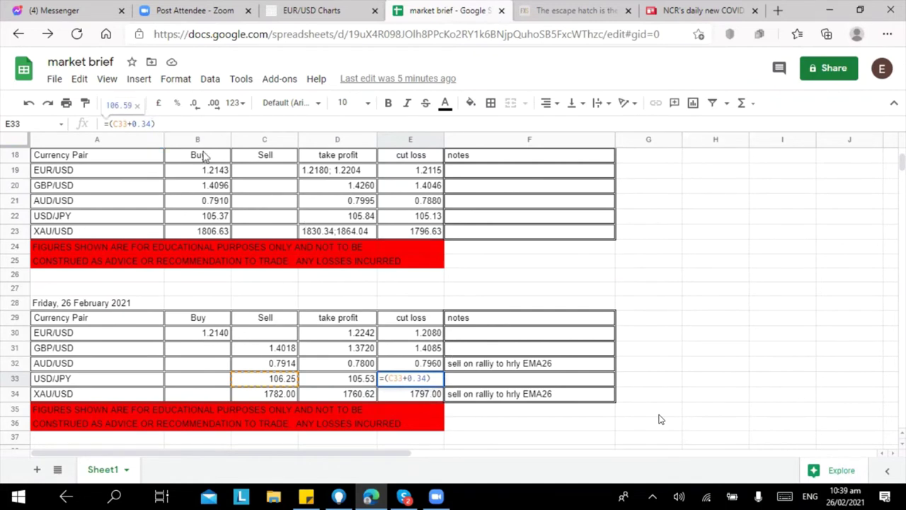
key(Return)
scroll(219, 144, up, 1)
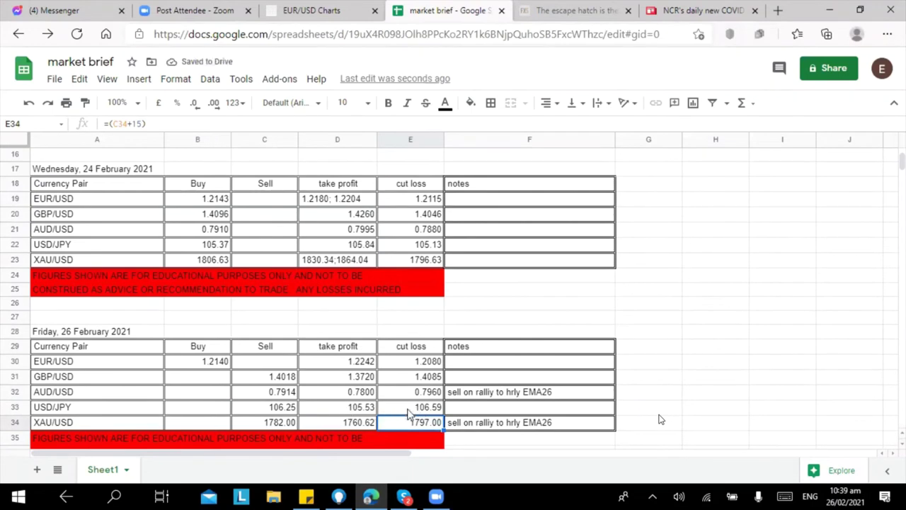
Step: Review the USD/JPY sell and take profit levels in the spreadsheet's 26 February 2021 table
scroll(768, 323, down, 5)
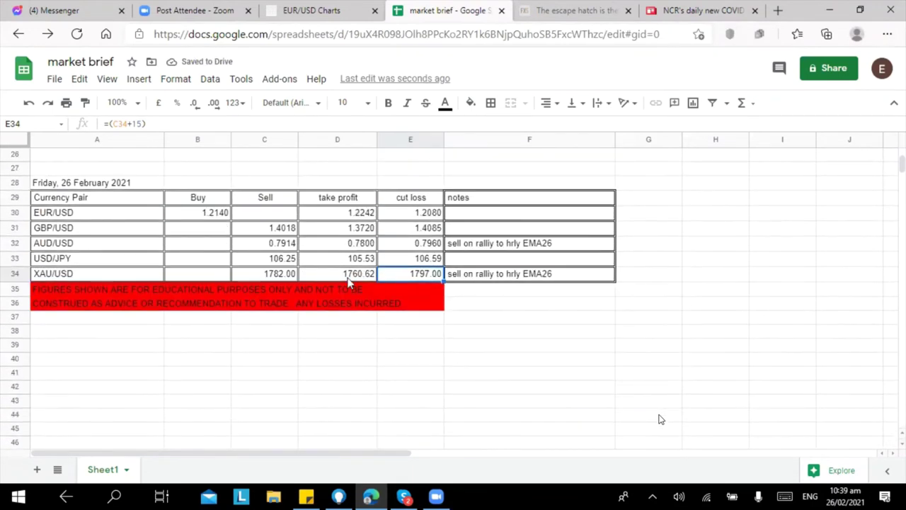
click(284, 261)
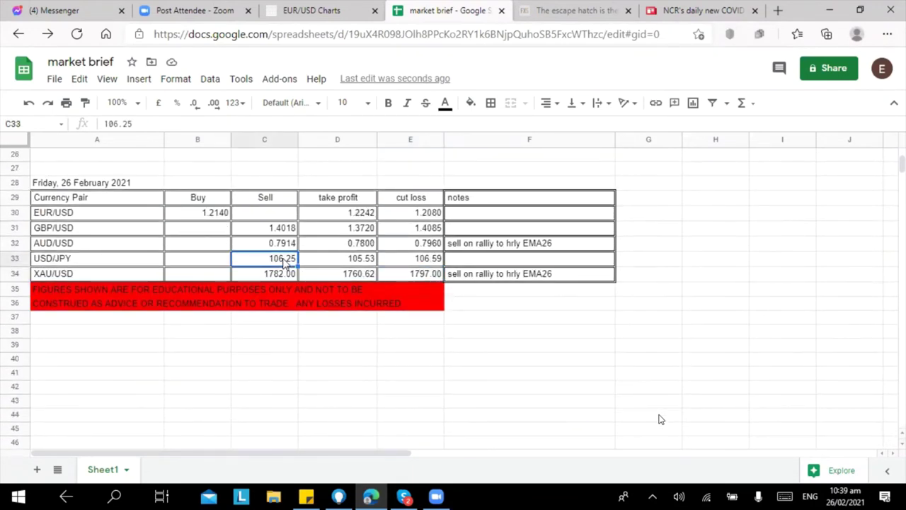
click(366, 261)
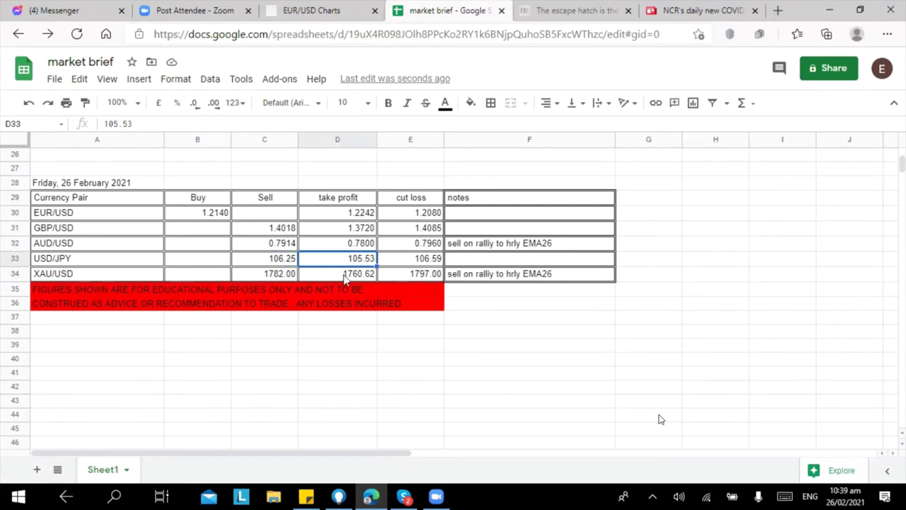
Step: On the netdania.com charts page, switch the hourly chart's instrument to XAUUSD (Gold, spot)
click(309, 13)
click(162, 155)
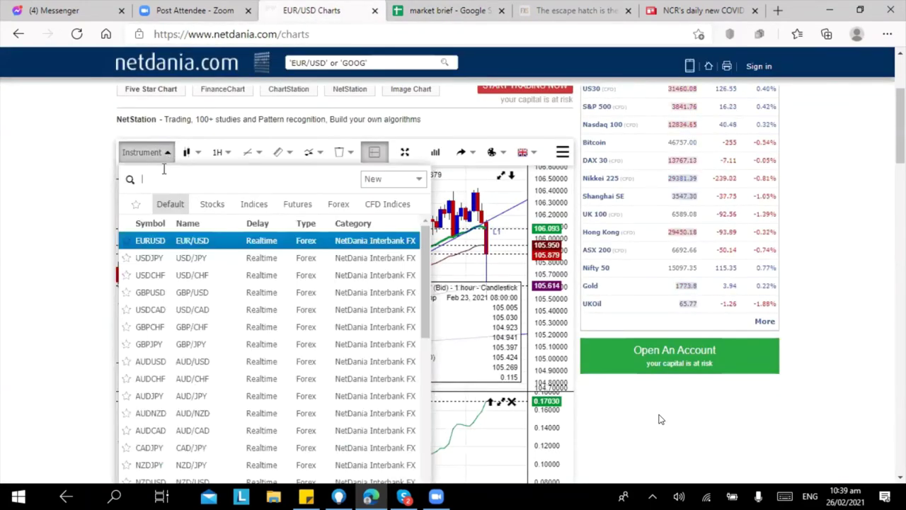
scroll(178, 315, down, 2)
scroll(178, 315, down, 4)
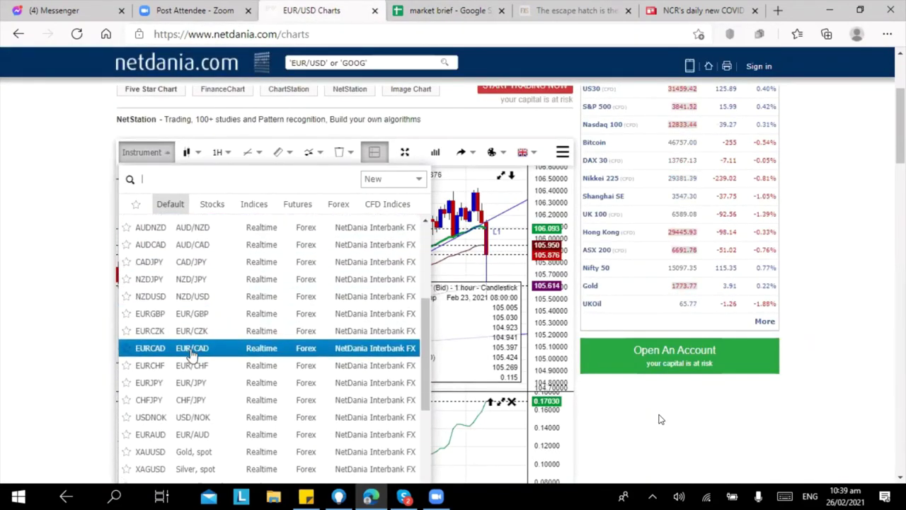
click(192, 397)
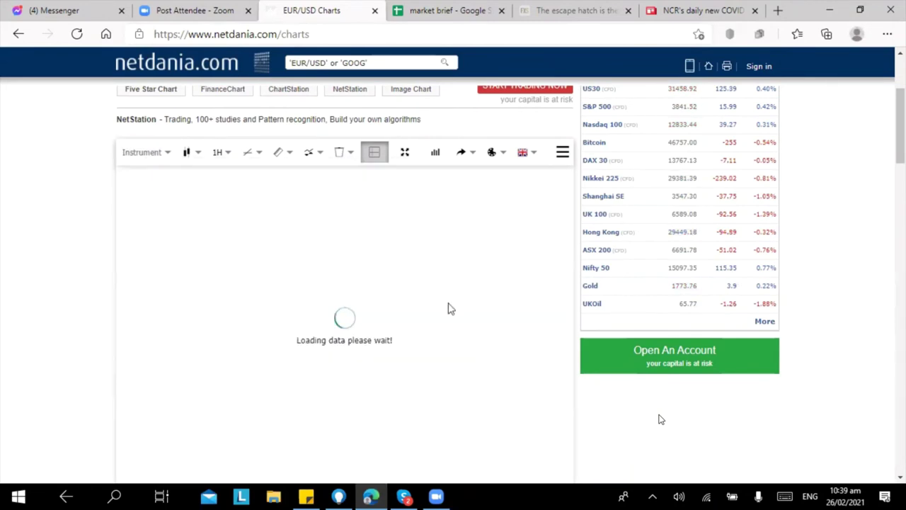
Step: Examine the hourly gold candles against the 26, 50 and 200 EMAs and the ATR over longer and shorter periods
scroll(473, 213, down, 4)
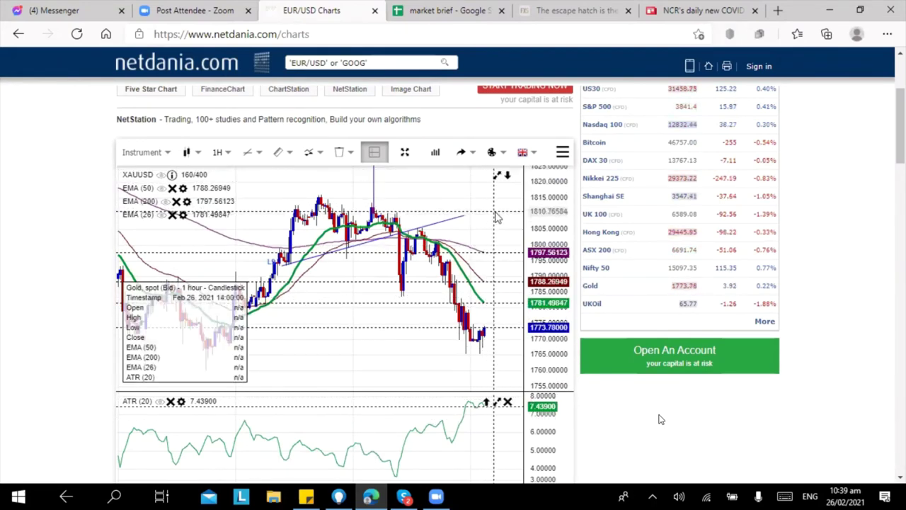
drag(489, 212, 418, 210)
scroll(439, 235, down, 5)
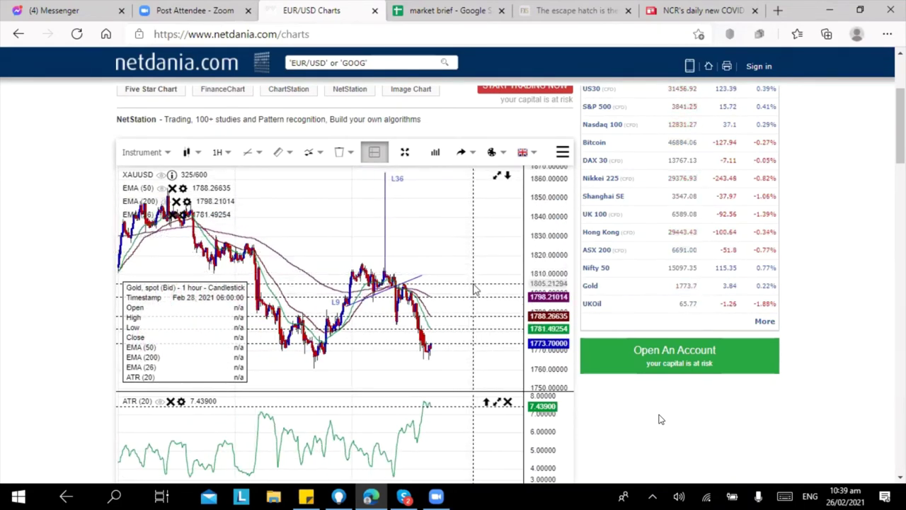
scroll(467, 285, up, 1)
scroll(467, 286, up, 3)
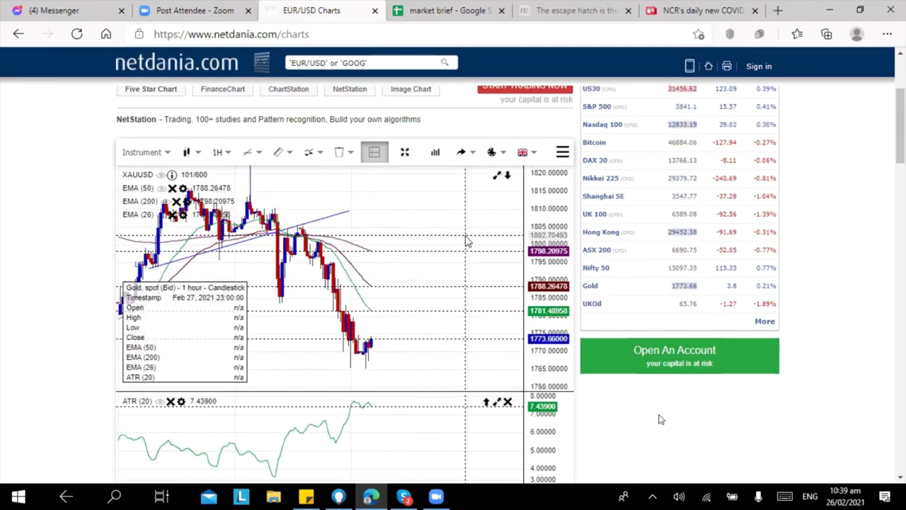
drag(431, 238, 460, 205)
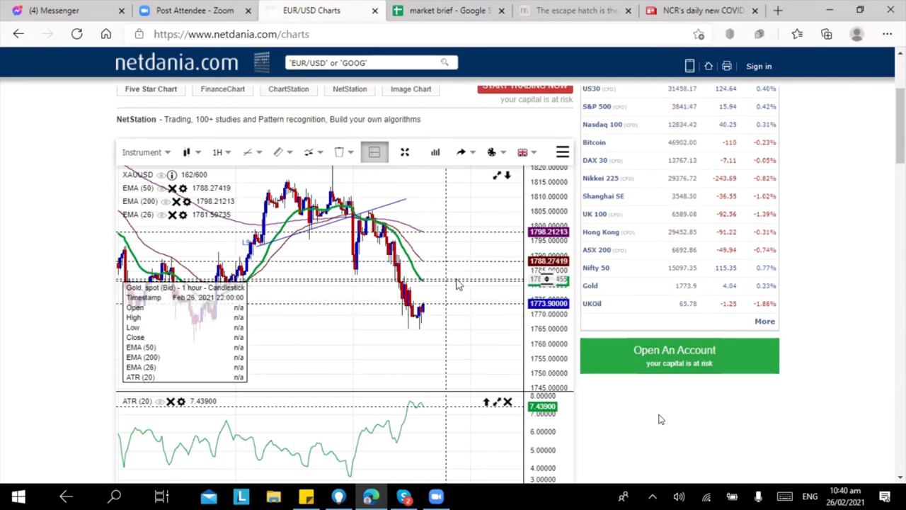
drag(547, 281, 548, 306)
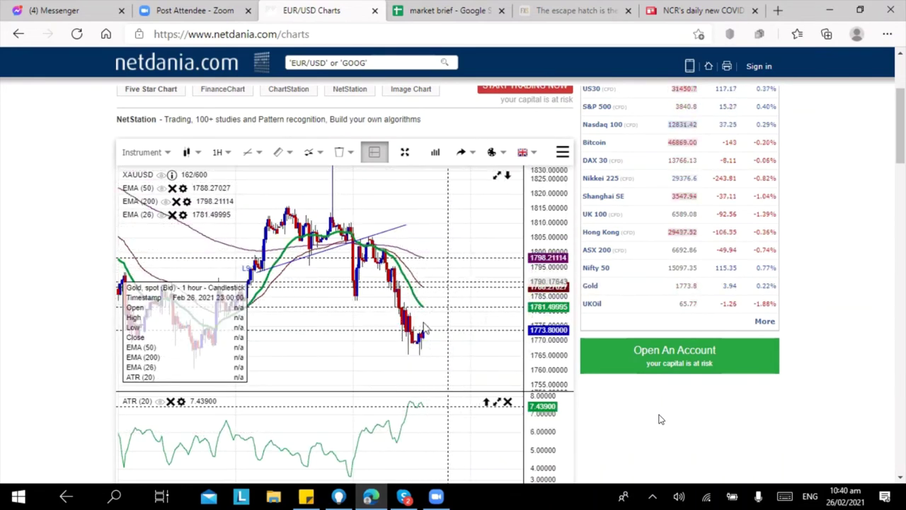
scroll(658, 419, down, 2)
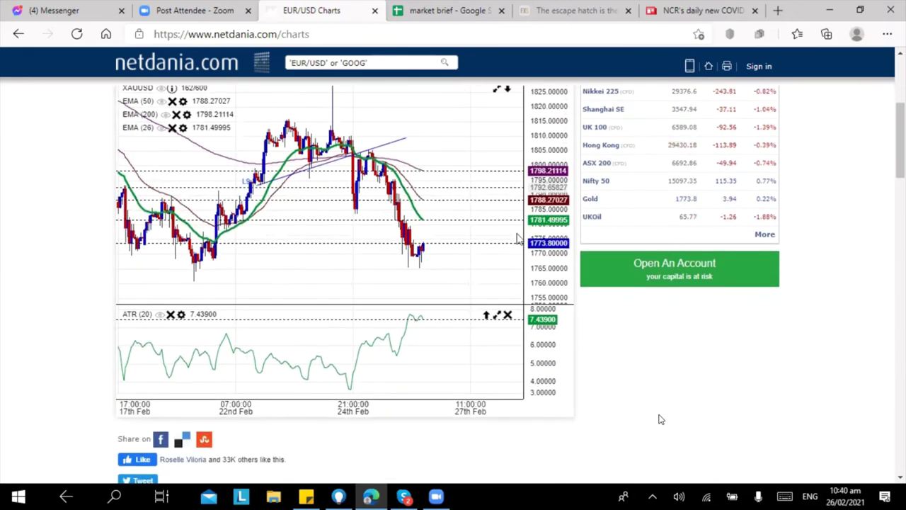
Step: Compare the XAU/USD sell level in the spreadsheet's 26 February 2021 table with the 26 EMA on the gold chart
click(431, 13)
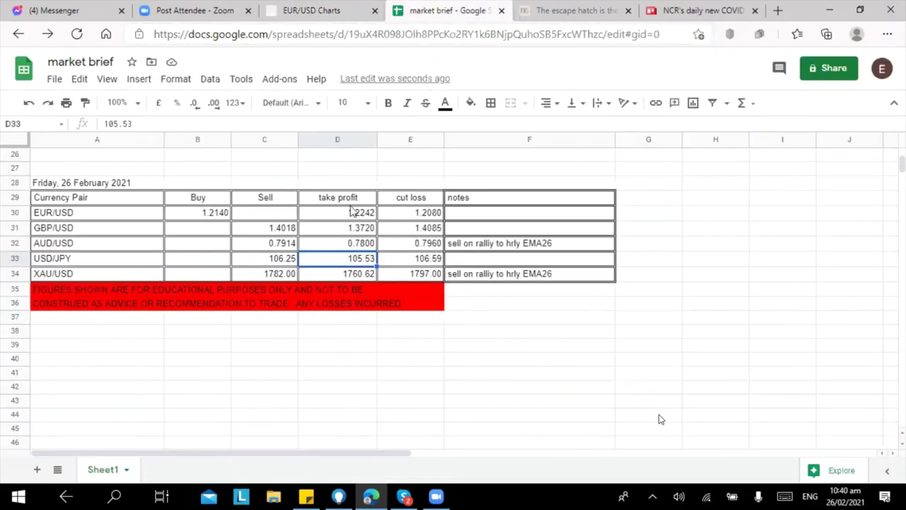
click(286, 278)
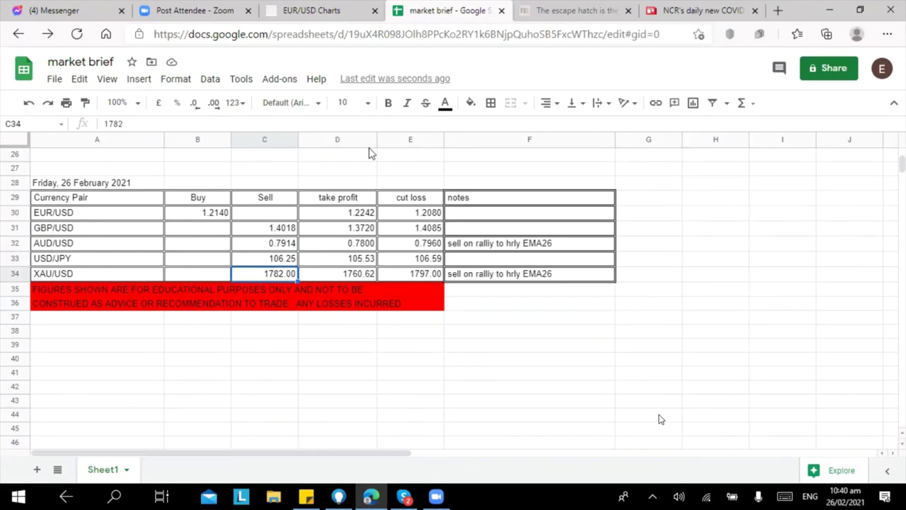
click(358, 9)
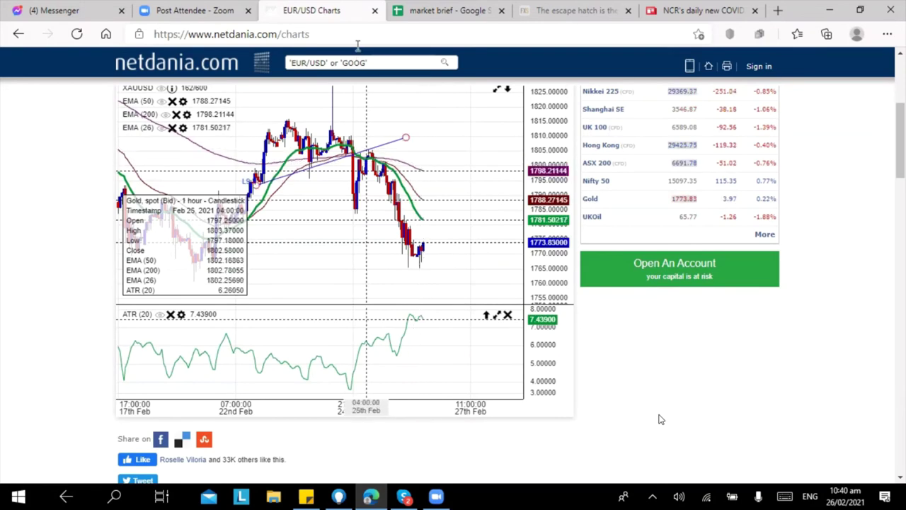
click(446, 10)
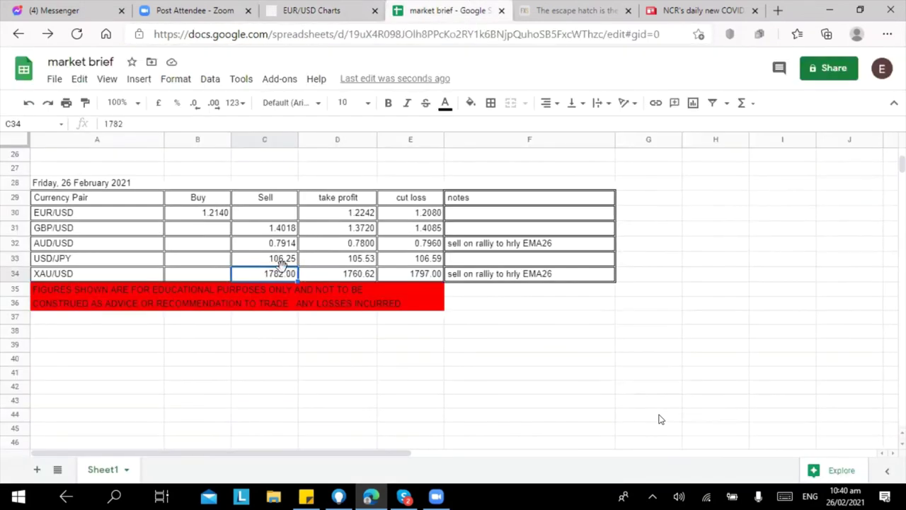